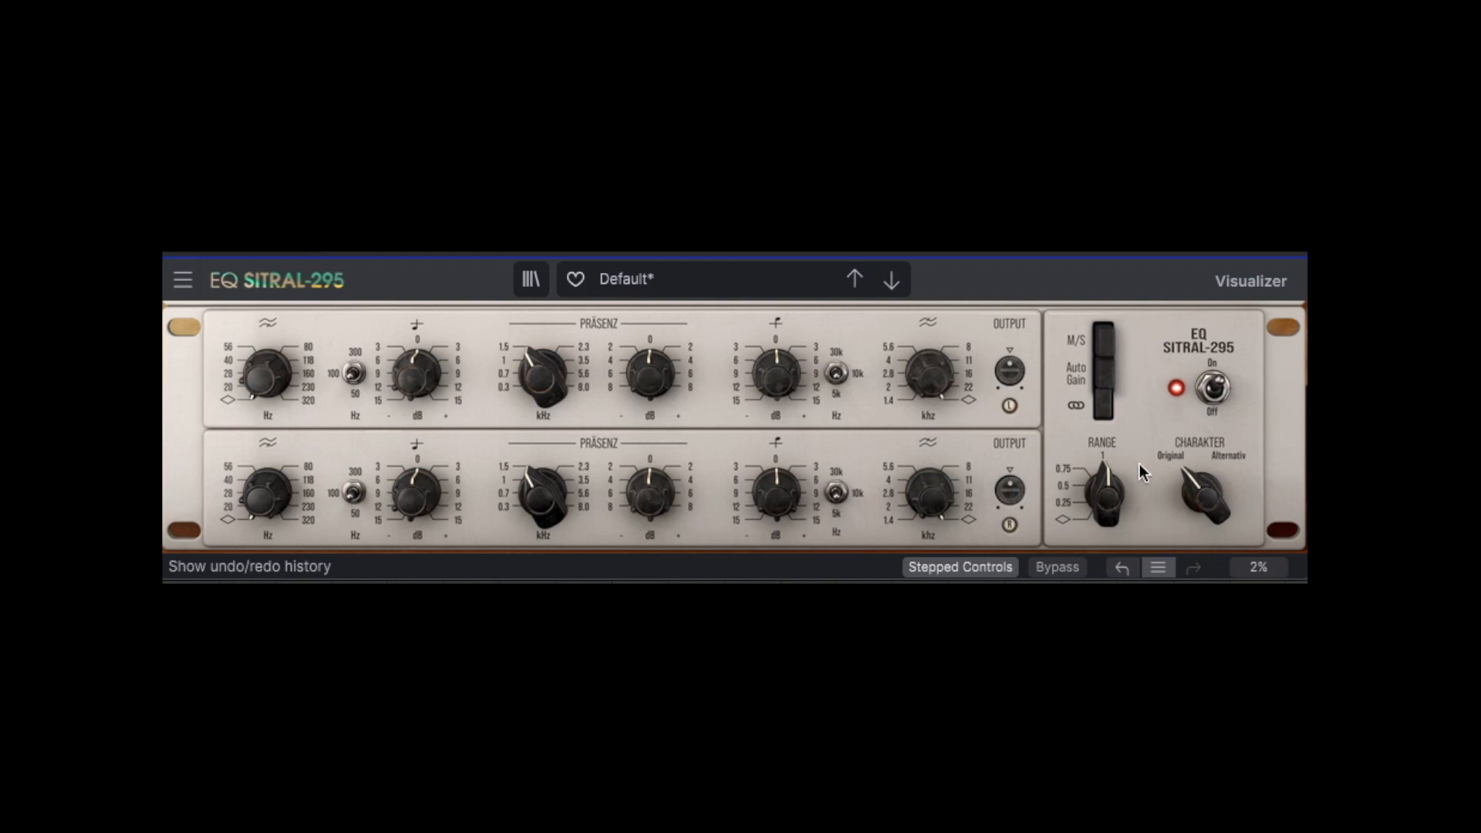
- Show the EQ's visualizer, raise channel 1's high-pass cut-off and lower its low-pass cut-off to isolate the midrange
click(1252, 284)
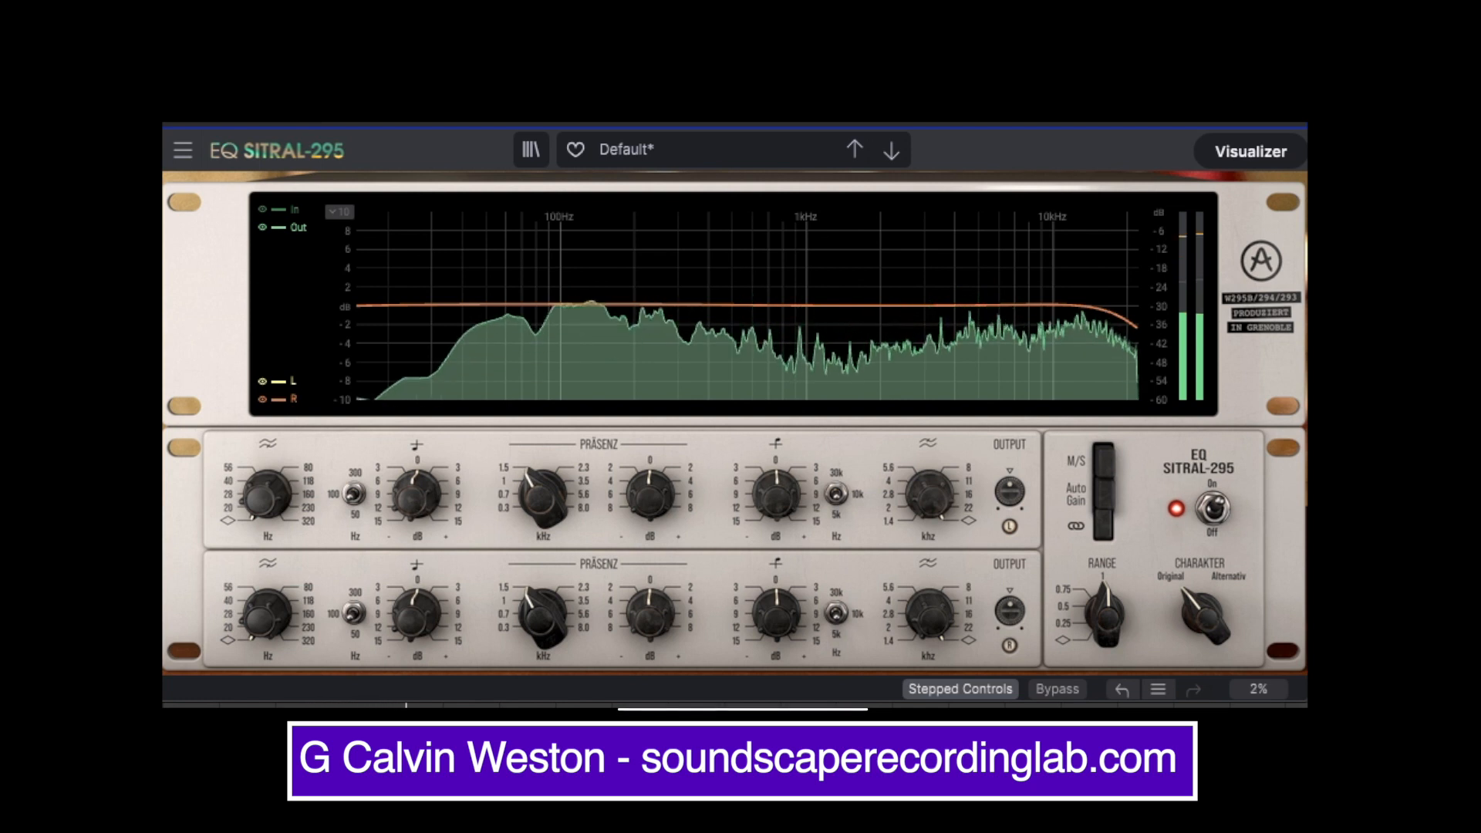
drag(265, 493, 264, 436)
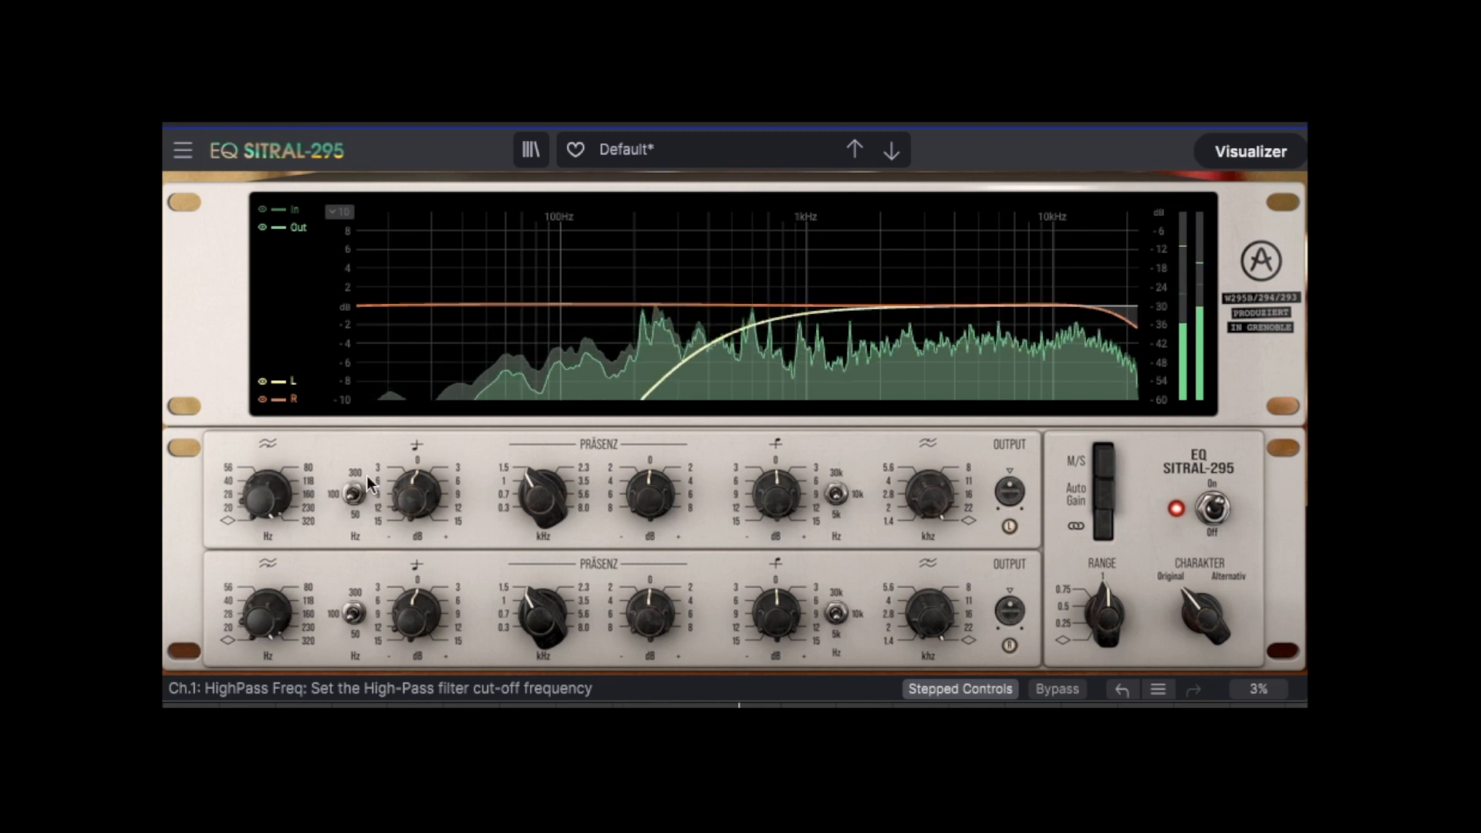
drag(934, 497, 934, 537)
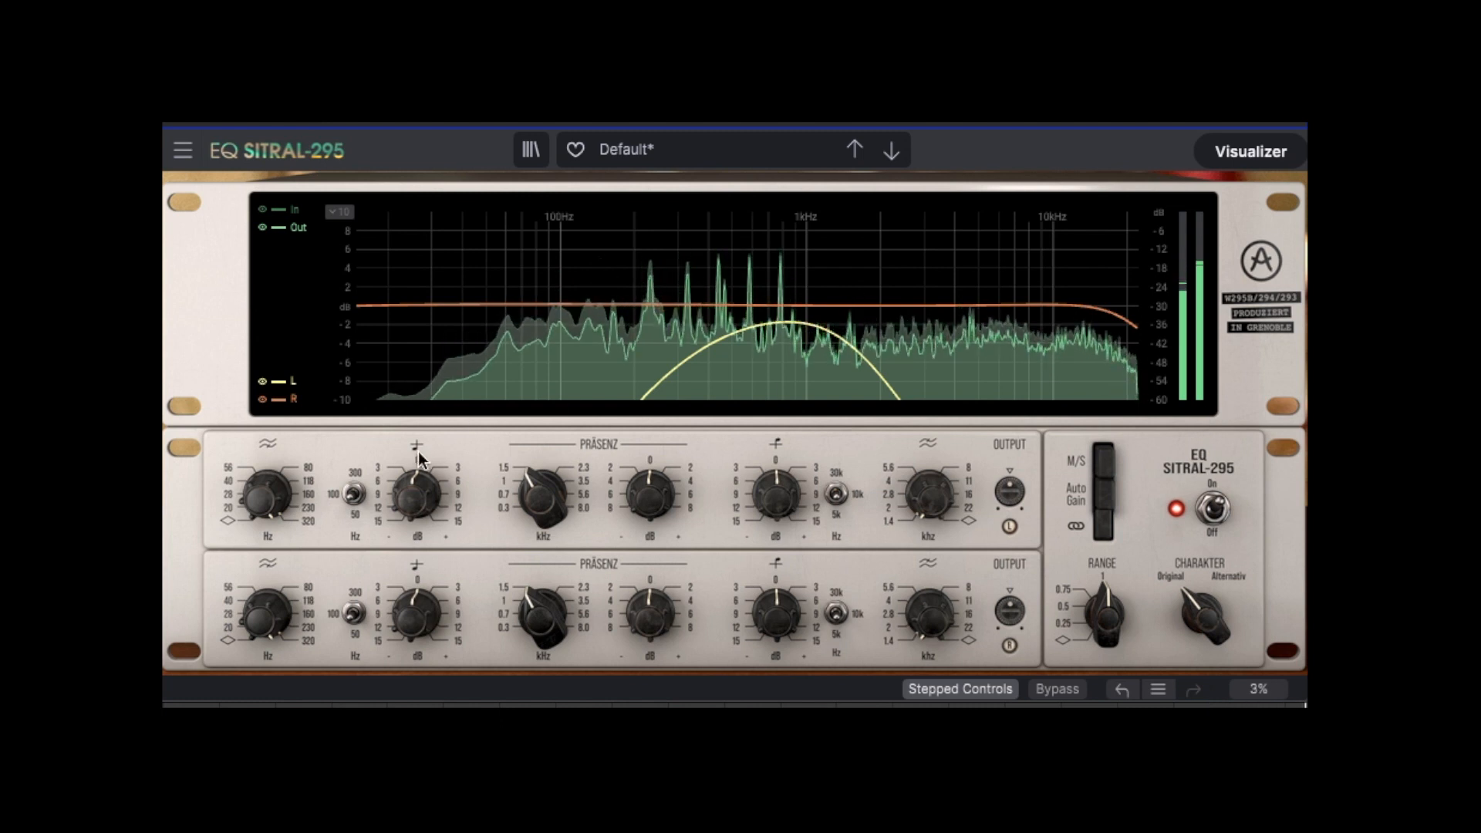
- Set channel 1's low shelf gain to +6 dB and its high shelf gain to -15 dB
drag(414, 493, 415, 466)
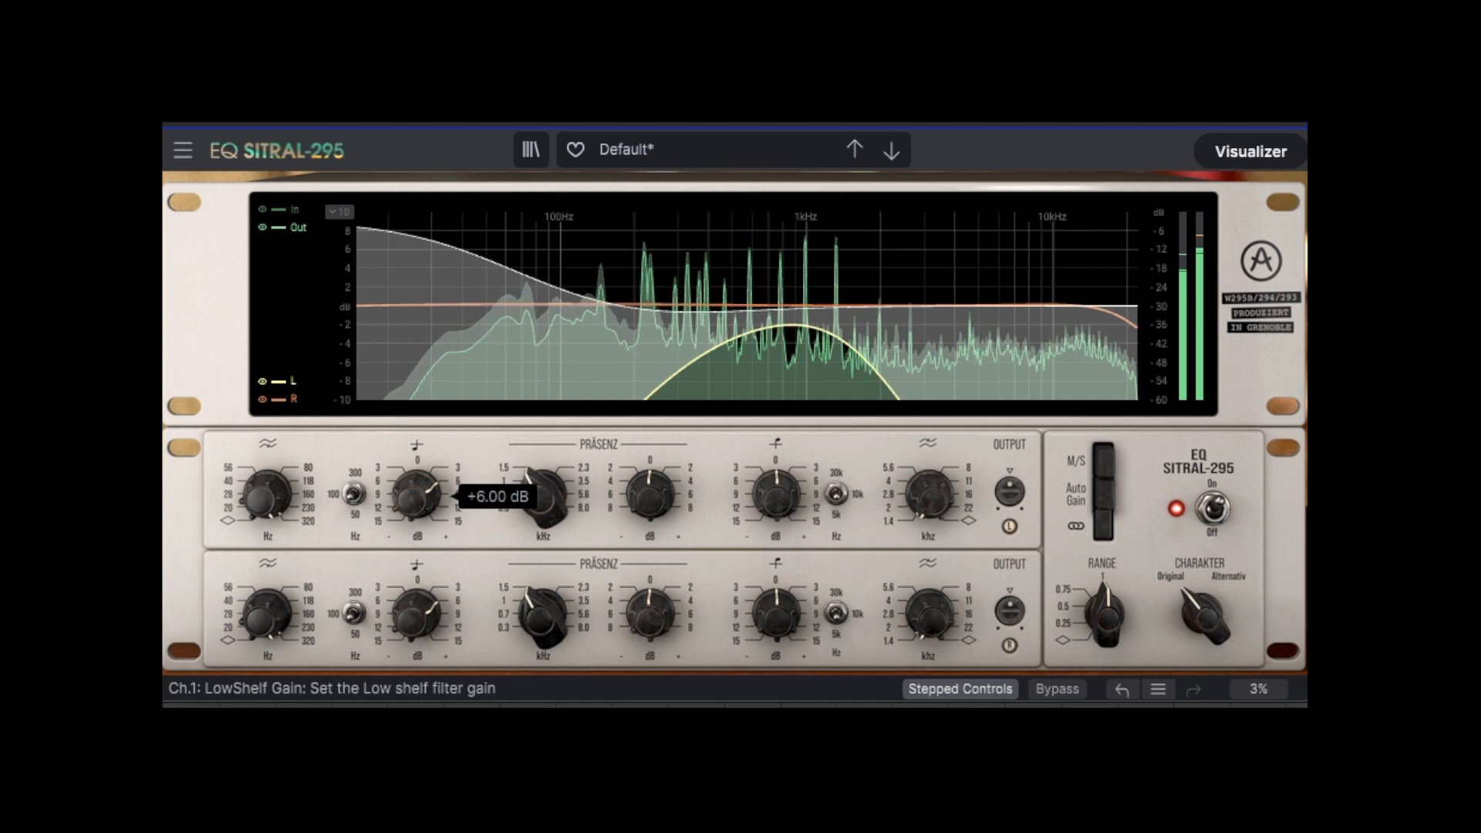
double_click(415, 494)
mouse_move(415, 494)
mouse_down()
mouse_move(414, 507)
mouse_move(414, 467)
mouse_up()
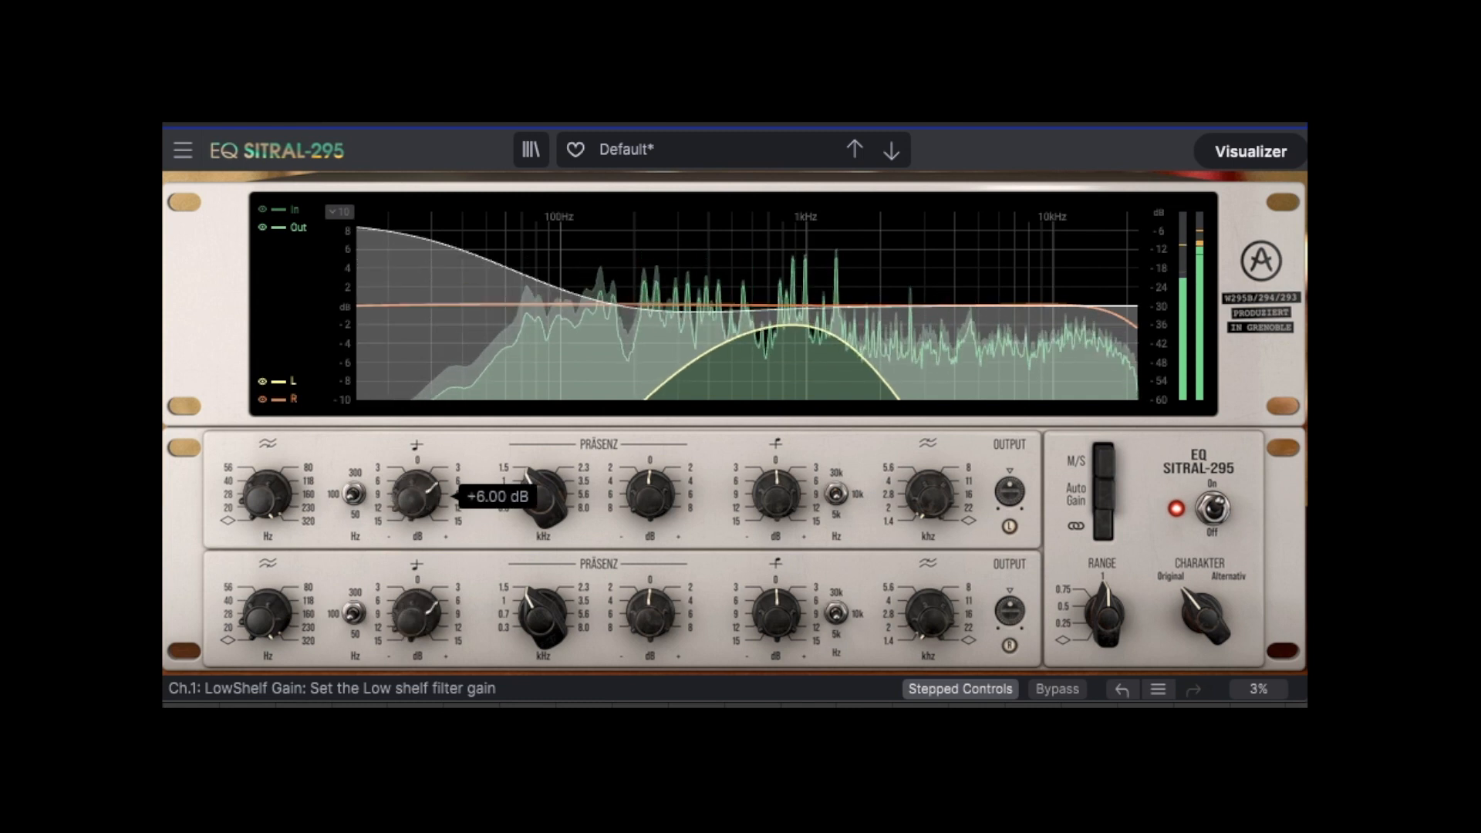
double_click(415, 494)
drag(775, 494, 775, 559)
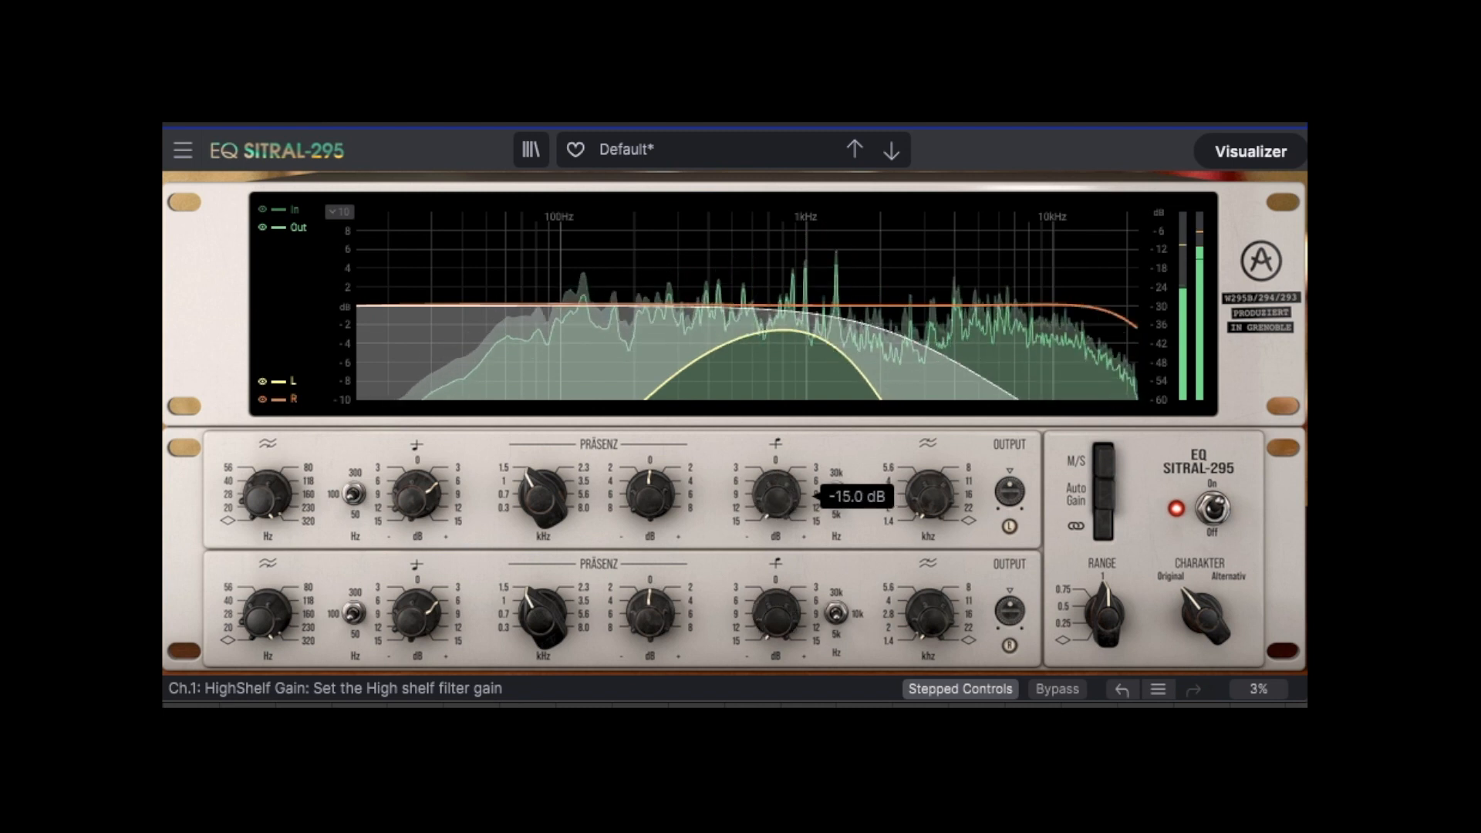
double_click(776, 494)
- Boost channel 1's bell filter by about 6 dB and sweep its frequency from 1500 Hz down to 0.3 kHz
drag(543, 494, 543, 500)
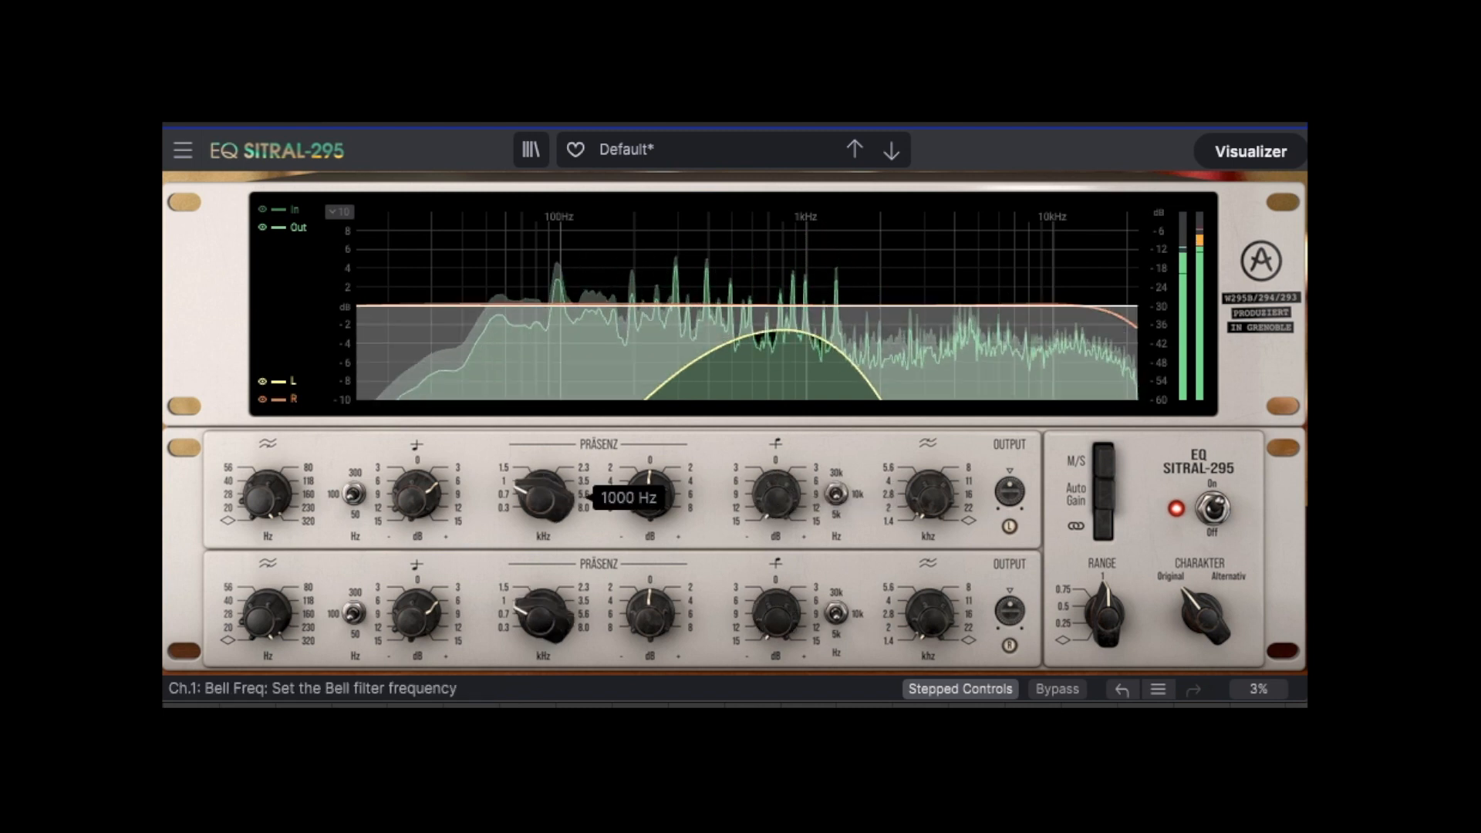
drag(649, 494, 649, 472)
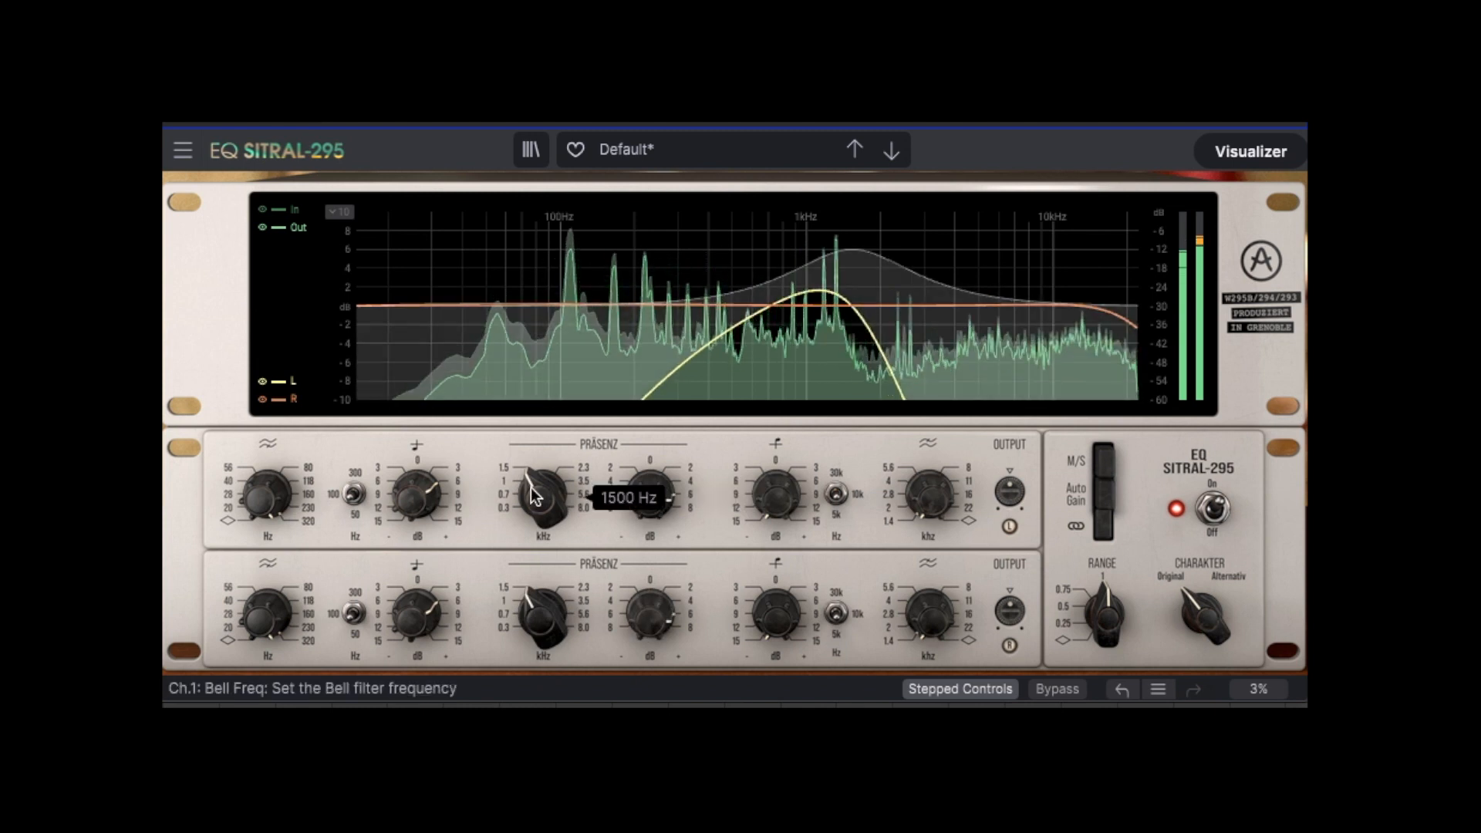
drag(536, 494, 536, 510)
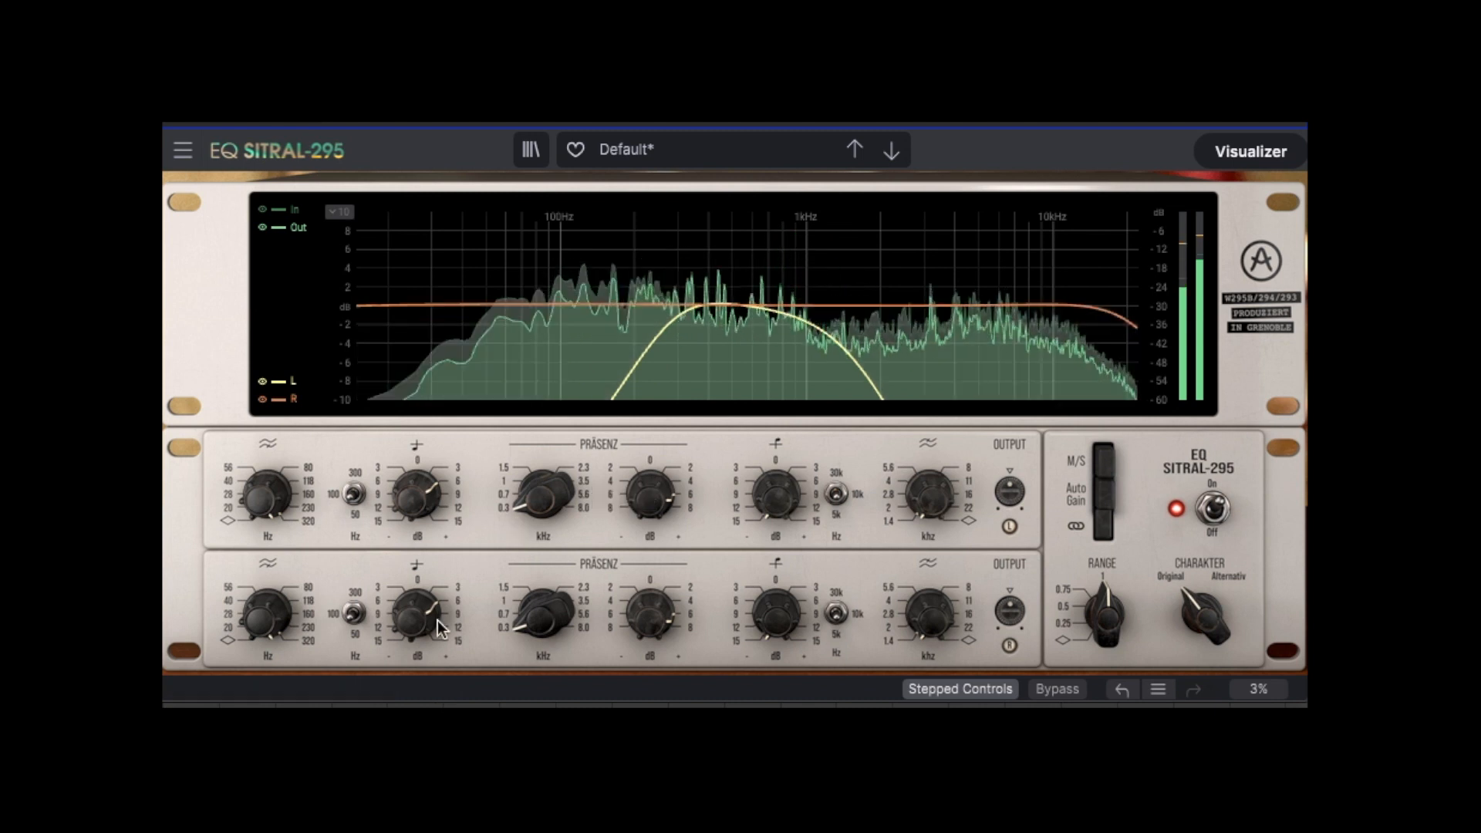
- Raise the low shelf and high shelf gains to +15 dB on the linked channels
drag(414, 614, 414, 575)
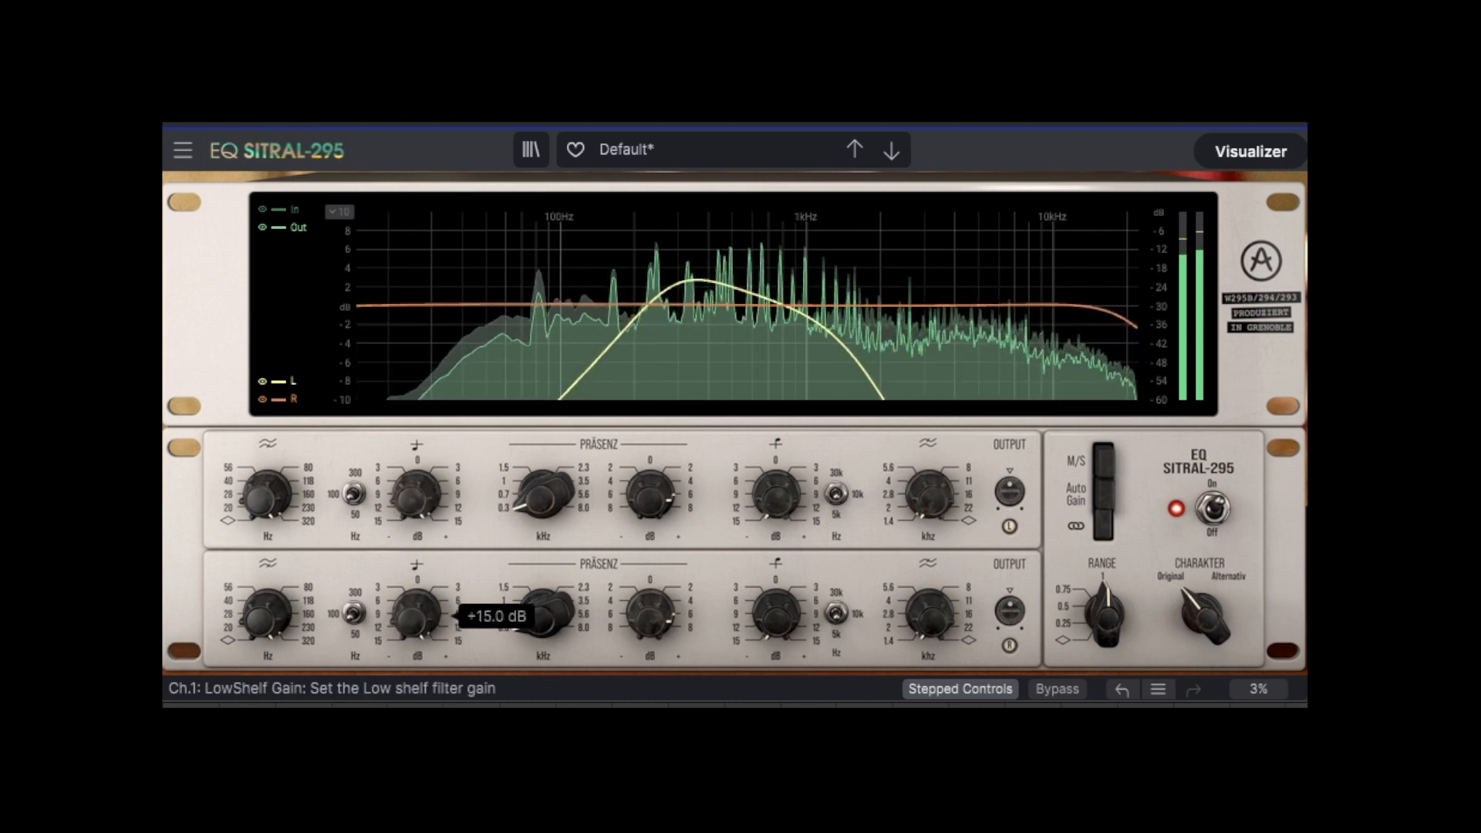
mouse_move(795, 625)
drag(795, 625, 795, 579)
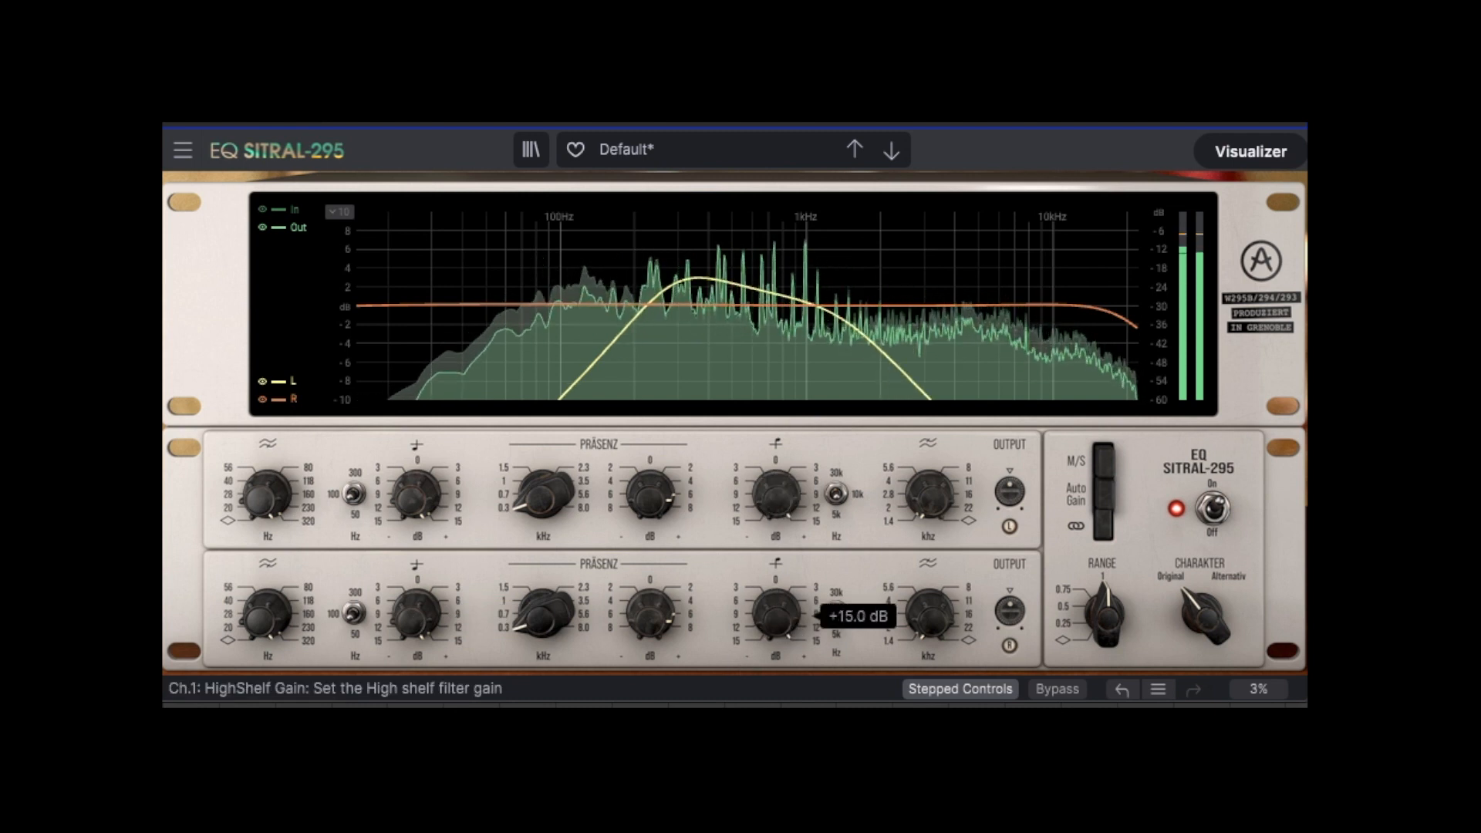
- Raise the low-pass cut-off and lower the high-pass cut-off on the linked channels to widen the passband
mouse_move(948, 618)
drag(947, 617, 947, 576)
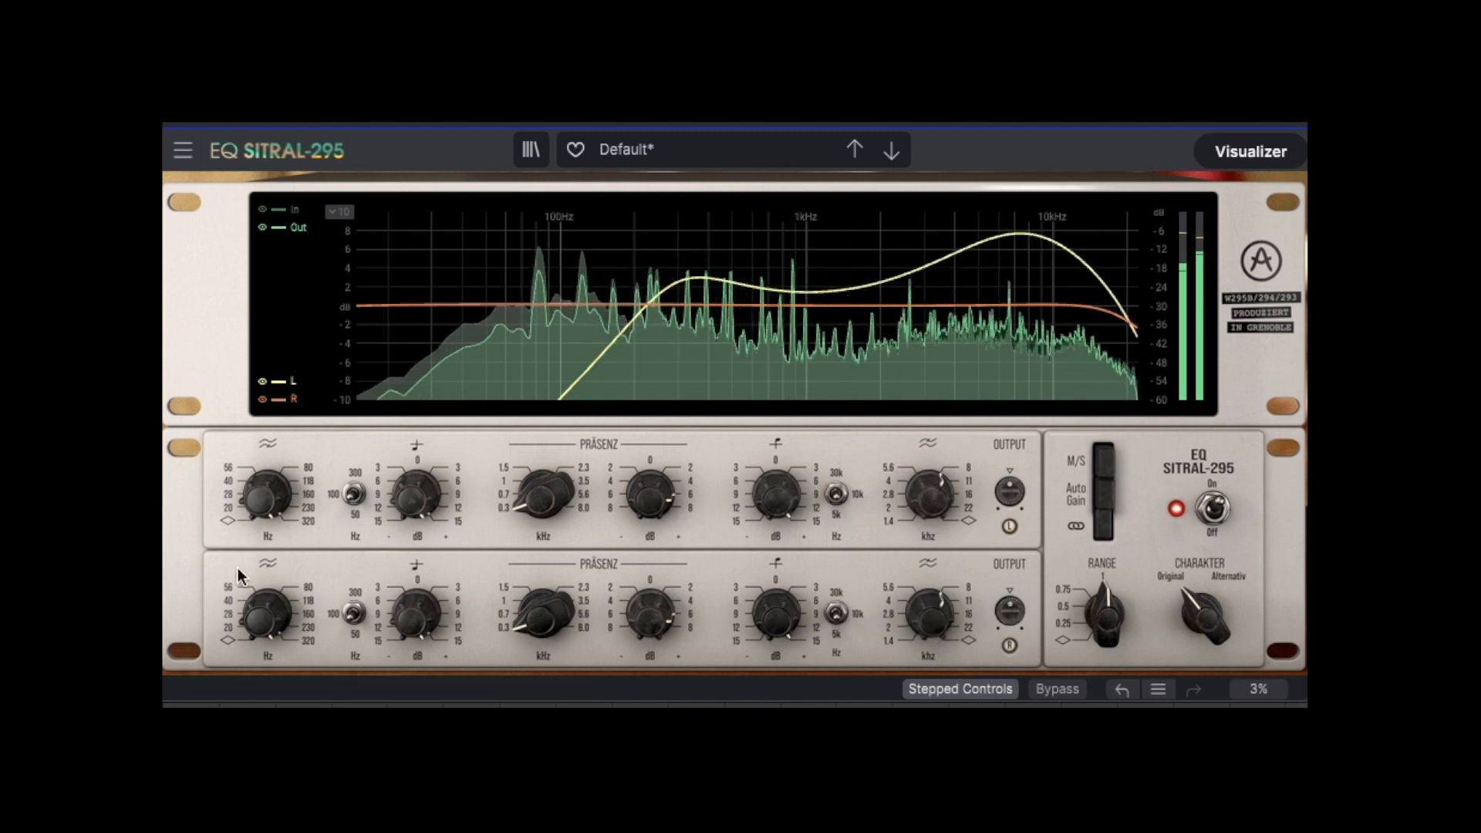
drag(267, 613, 267, 634)
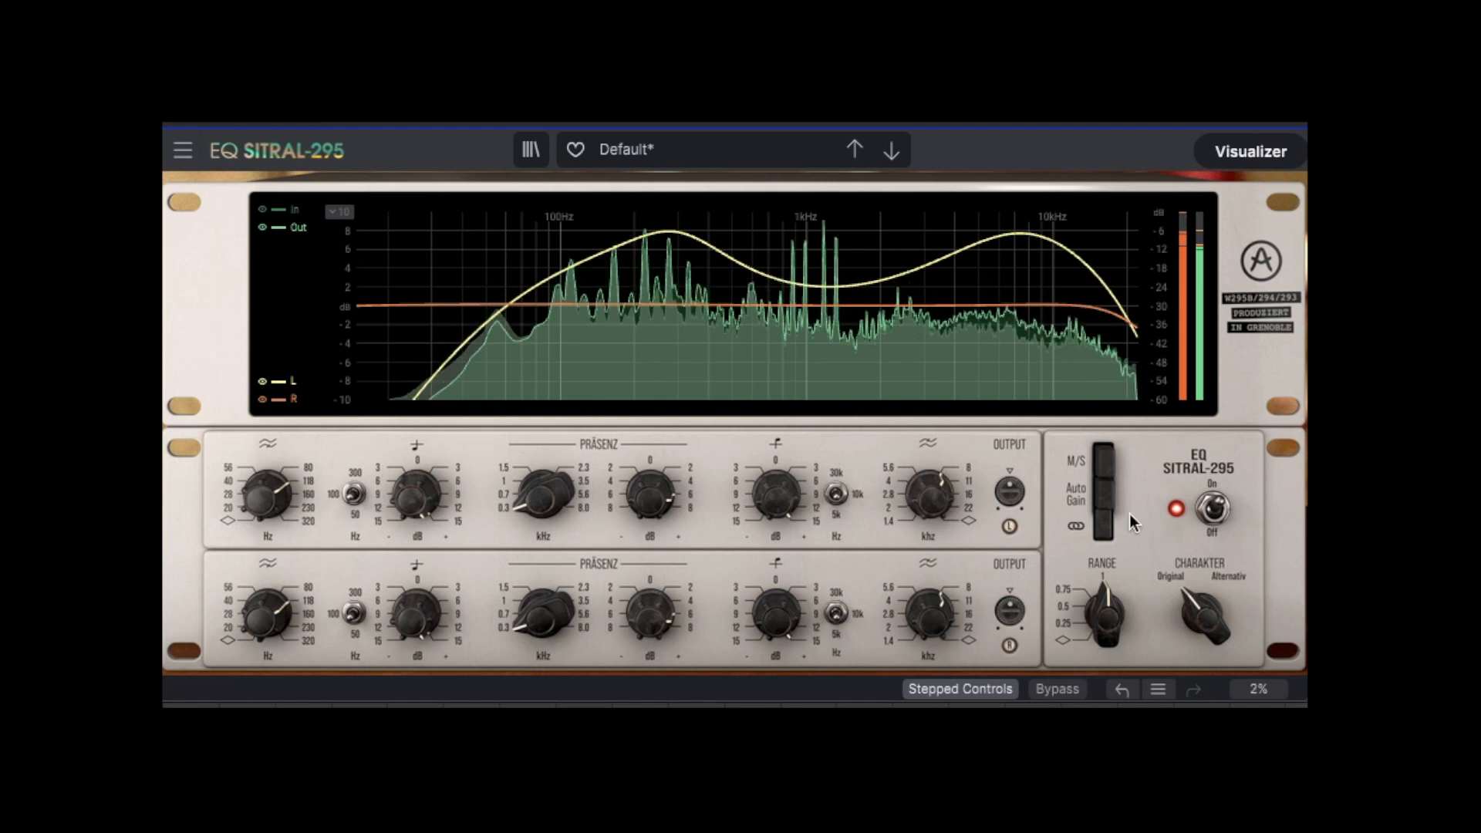
- Switch the EQ to mid/side processing and set the bell filter to 1000 Hz with +4 dB gain
click(1108, 460)
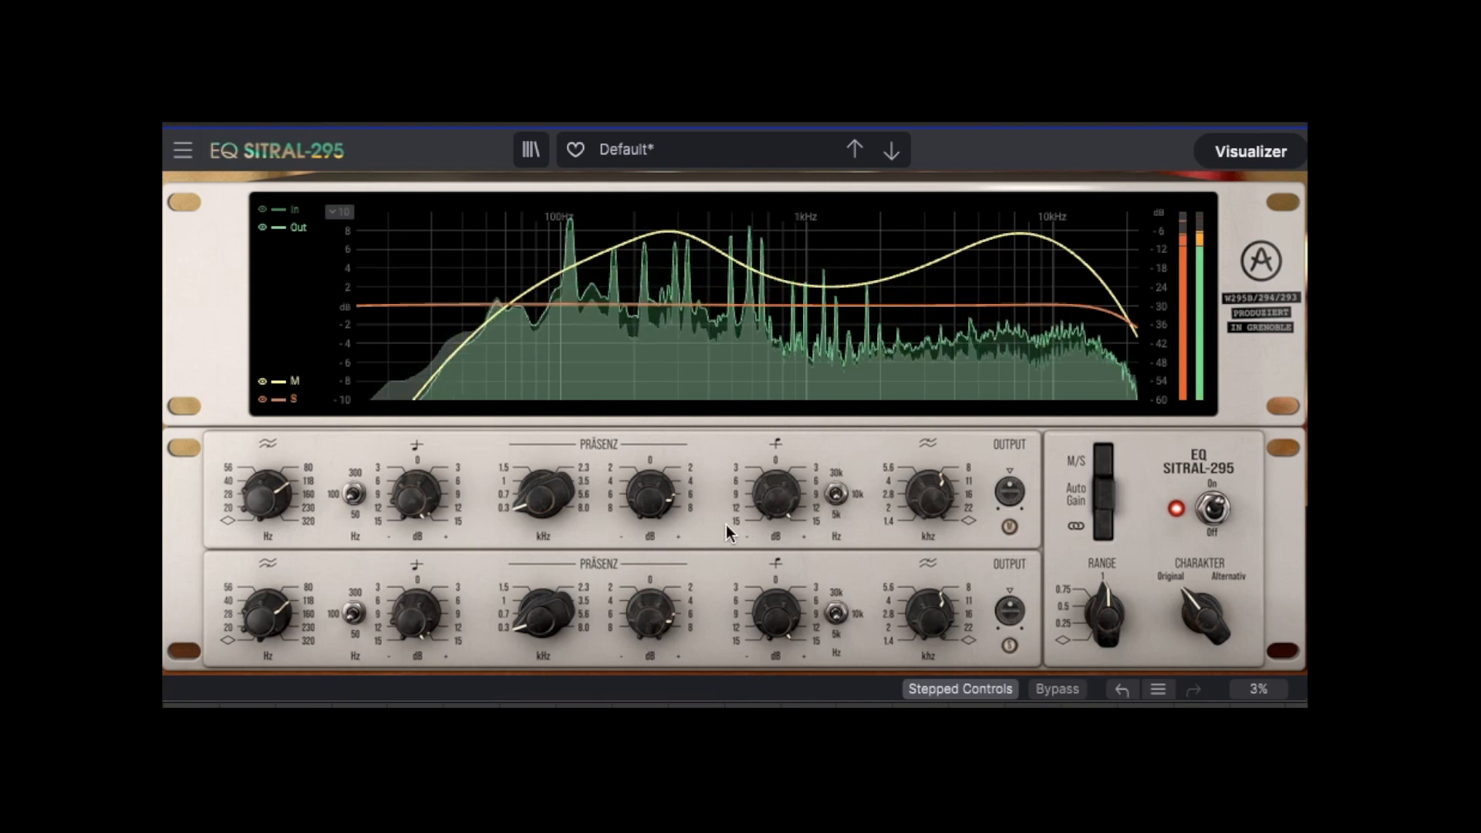
drag(543, 493, 542, 436)
drag(650, 494, 650, 505)
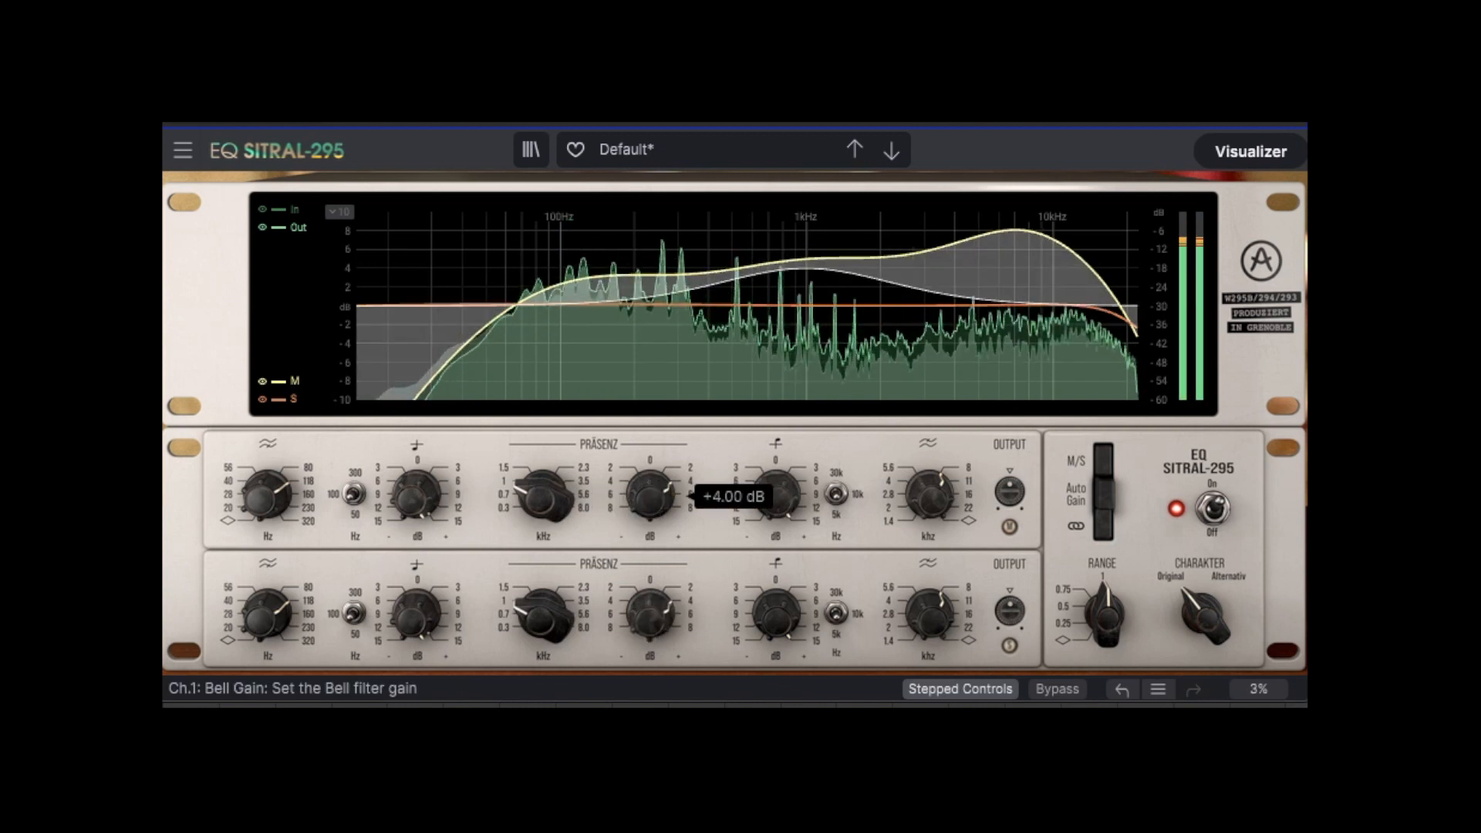
- Adjust the low shelf gain, set the high shelf gain to 0 dB and raise the bell gain to about 8 dB
mouse_move(416, 494)
mouse_down()
mouse_move(416, 451)
mouse_move(417, 482)
mouse_up()
drag(775, 494, 775, 533)
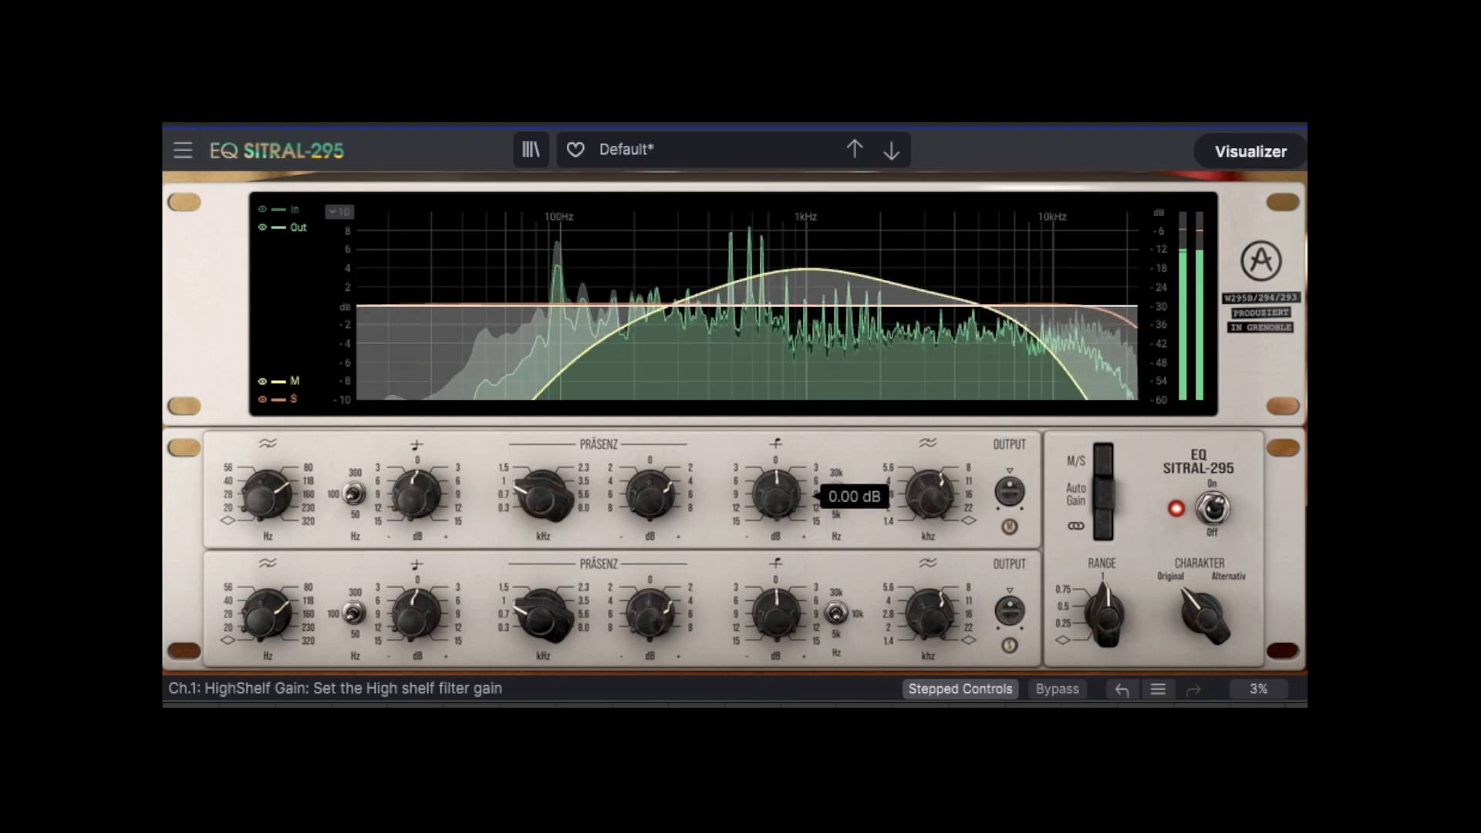
click(656, 490)
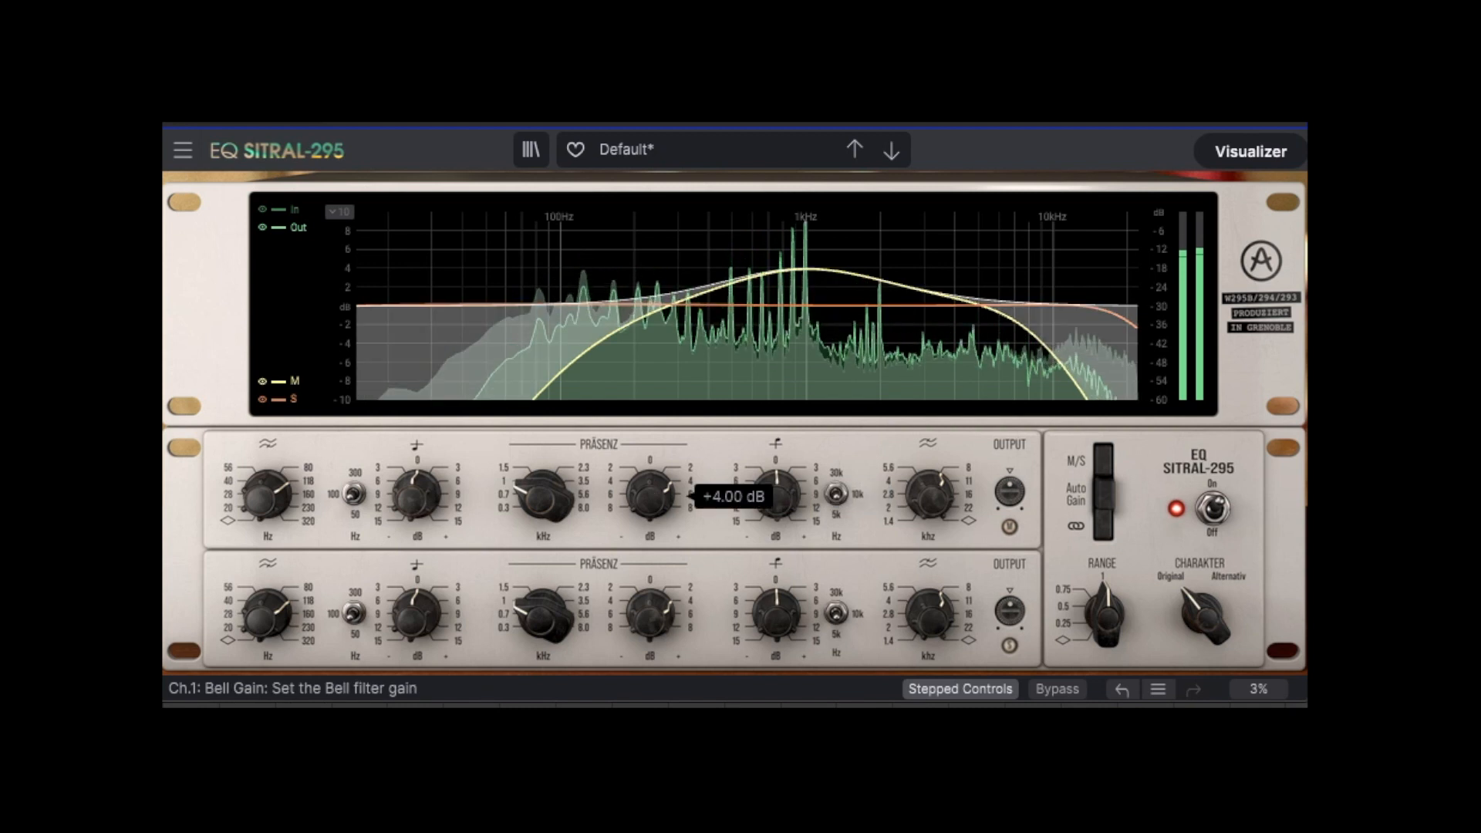
drag(656, 490, 652, 497)
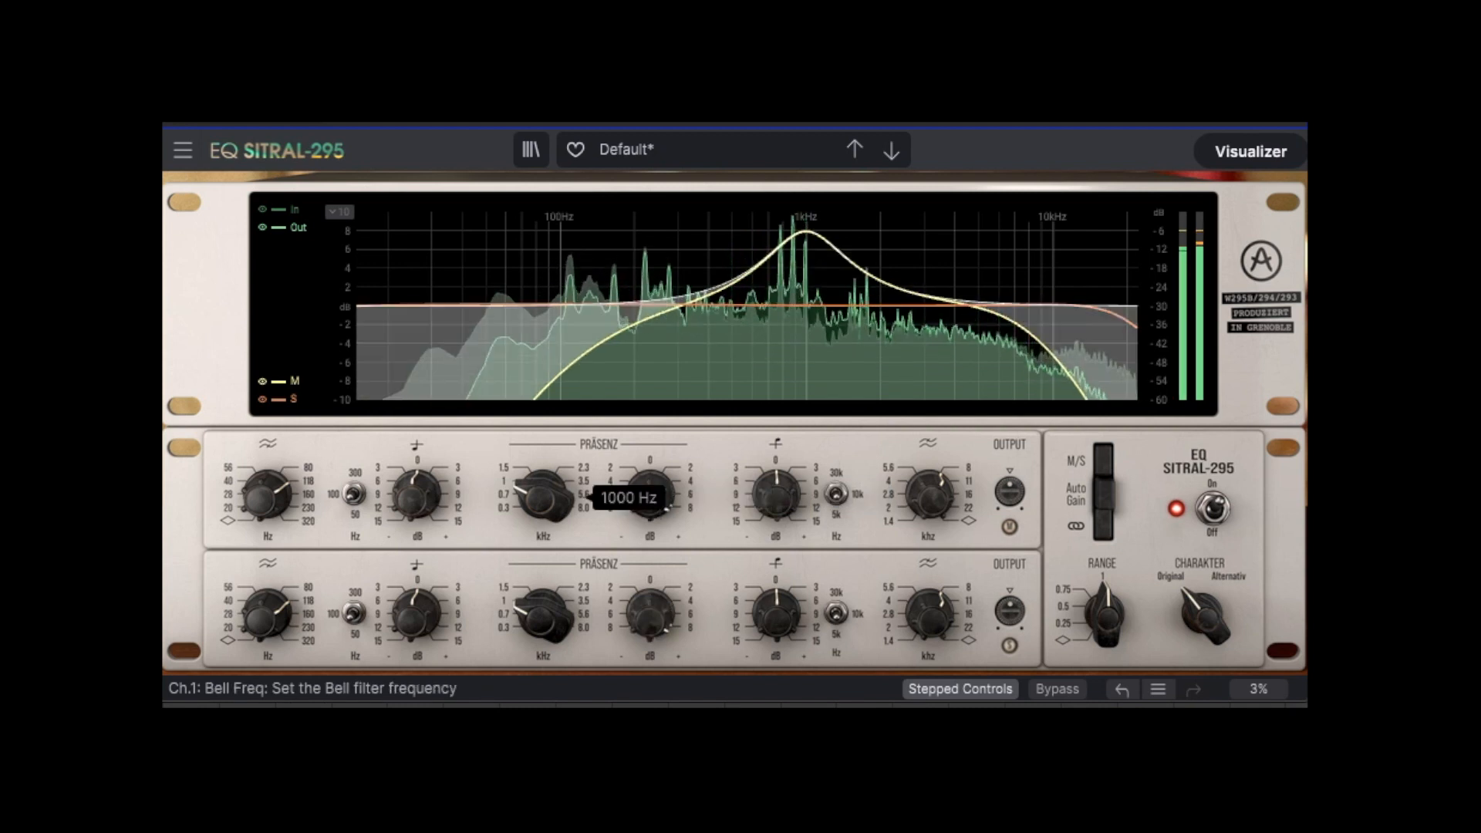
- Move the bell frequency to 1500 Hz, lower the low-pass cut-off and readjust the low shelf gain
drag(544, 493, 544, 484)
drag(920, 503, 920, 518)
drag(429, 490, 428, 503)
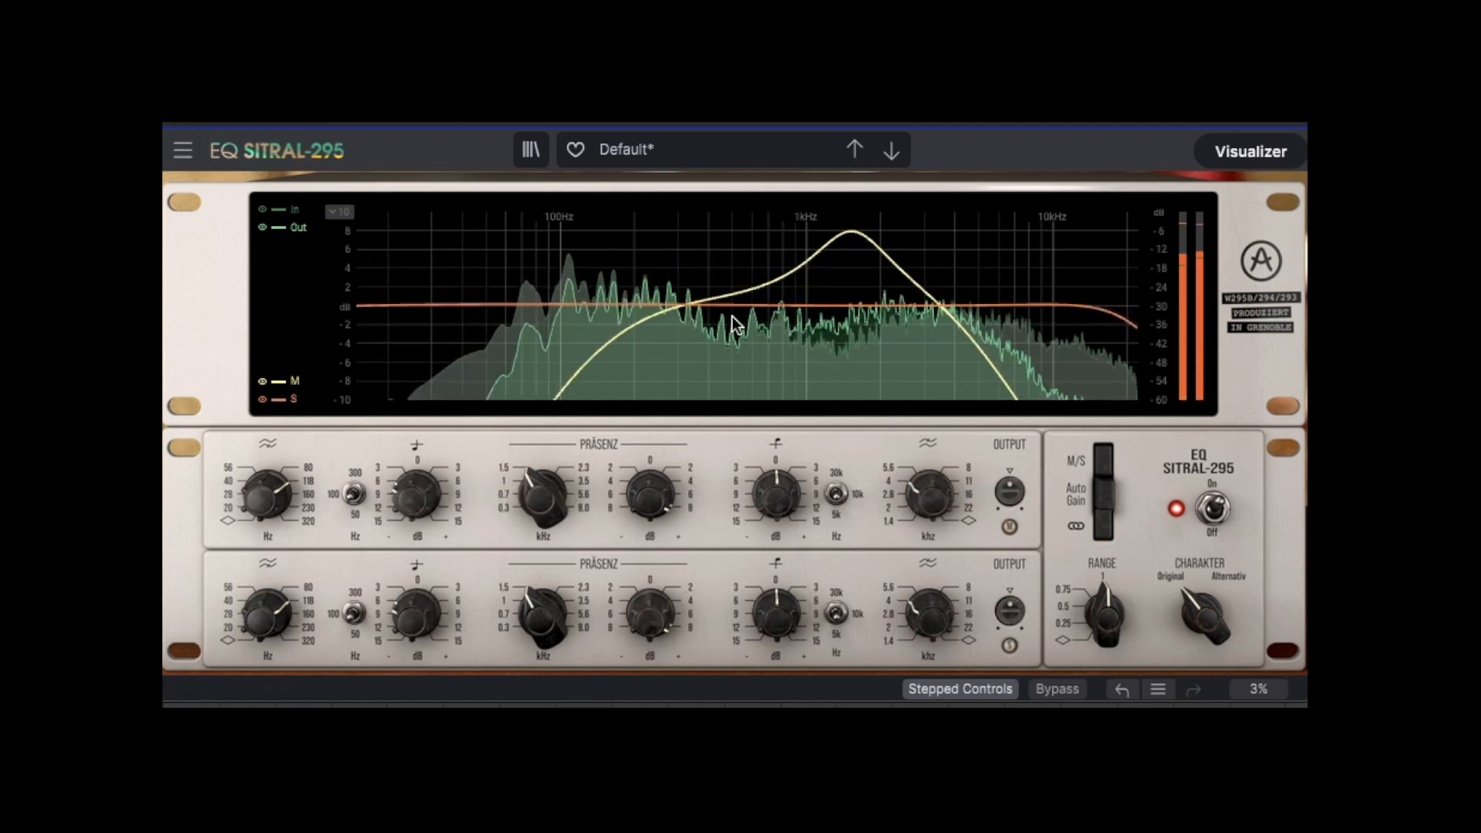
- Load the Smooth EQ preset and raise channel 1's output trim to +5.40 dB
click(780, 155)
mouse_move(738, 213)
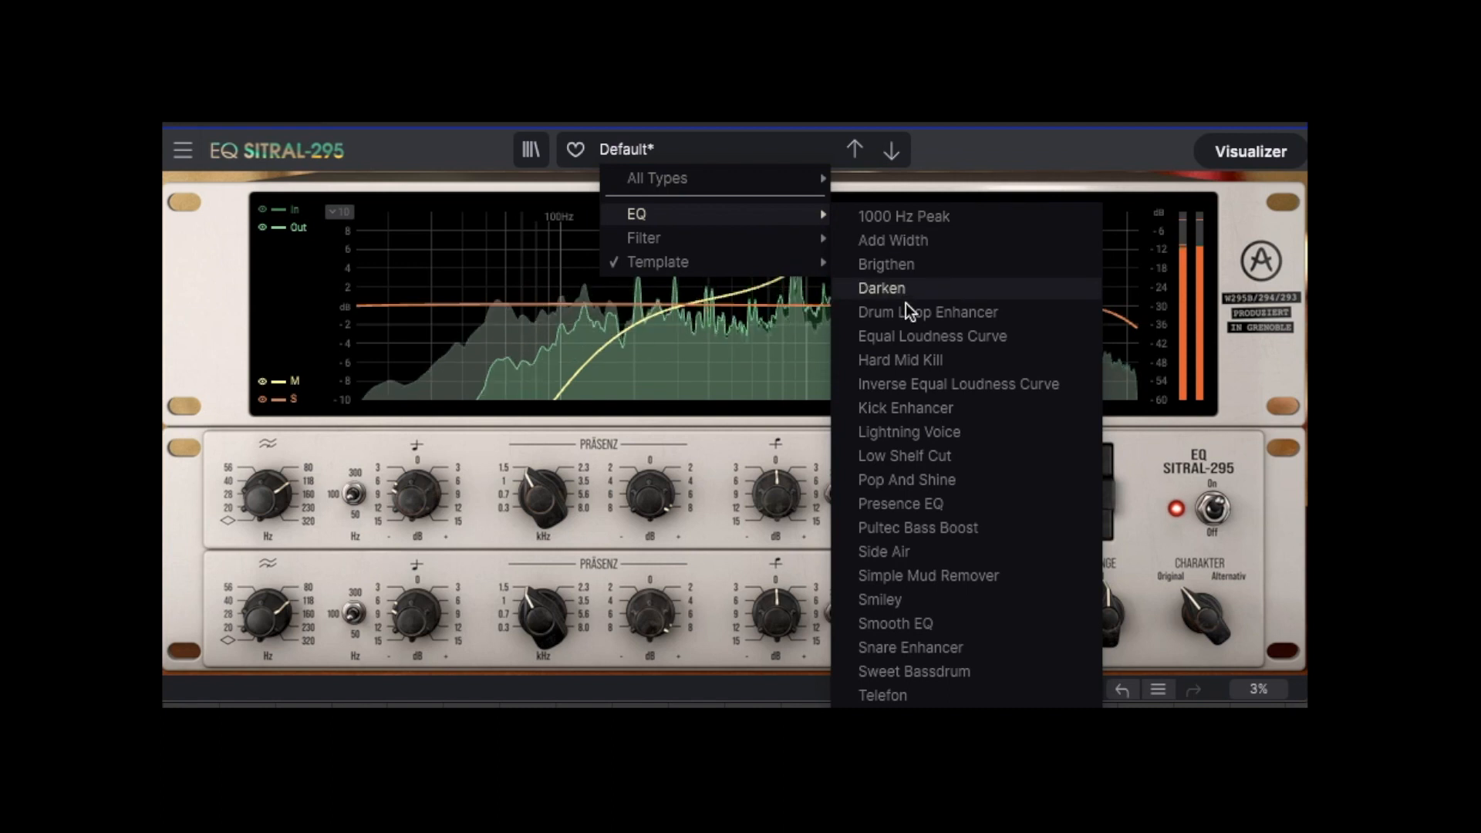
click(959, 623)
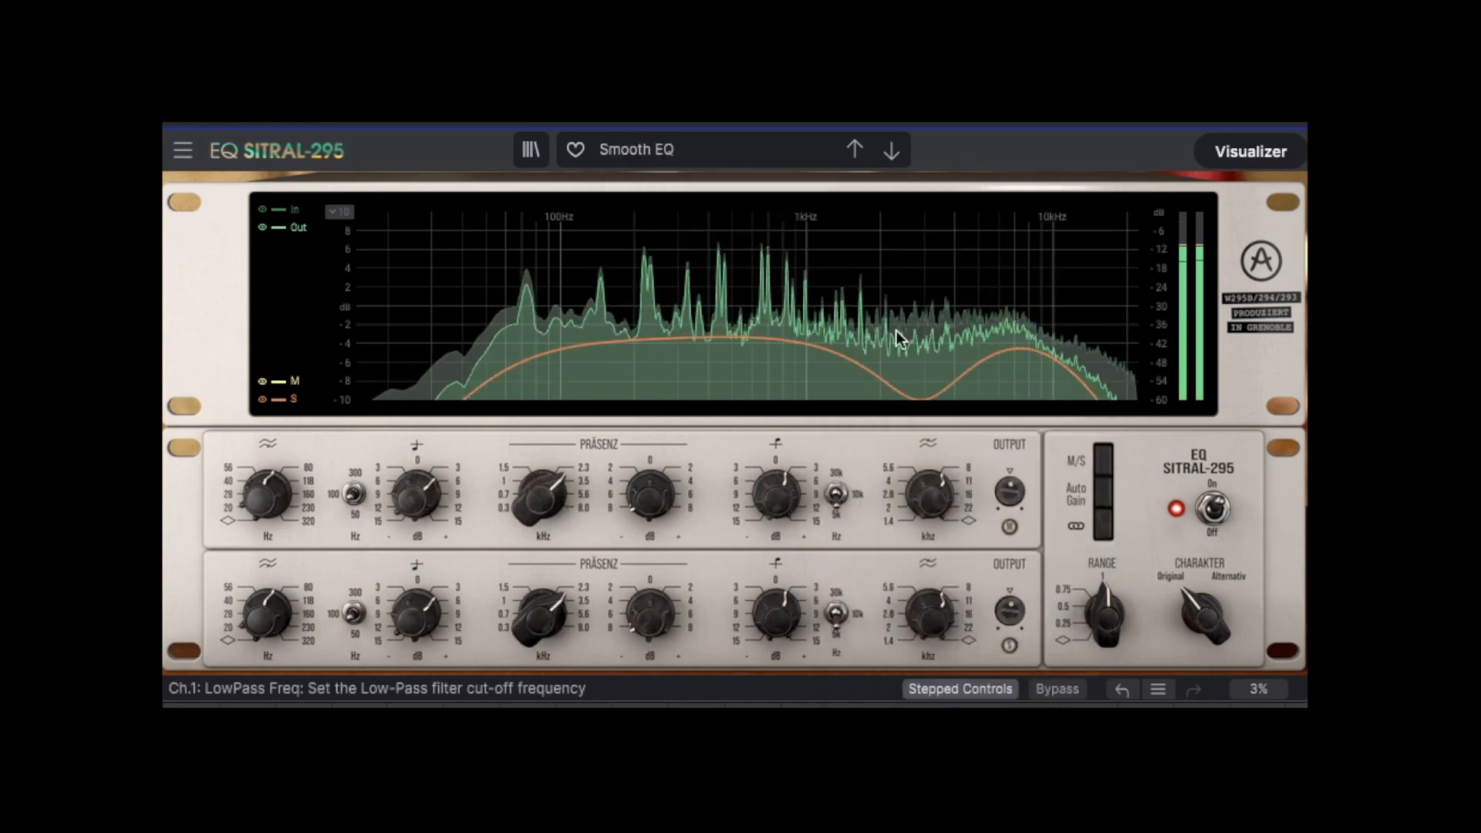
drag(1007, 503, 1006, 472)
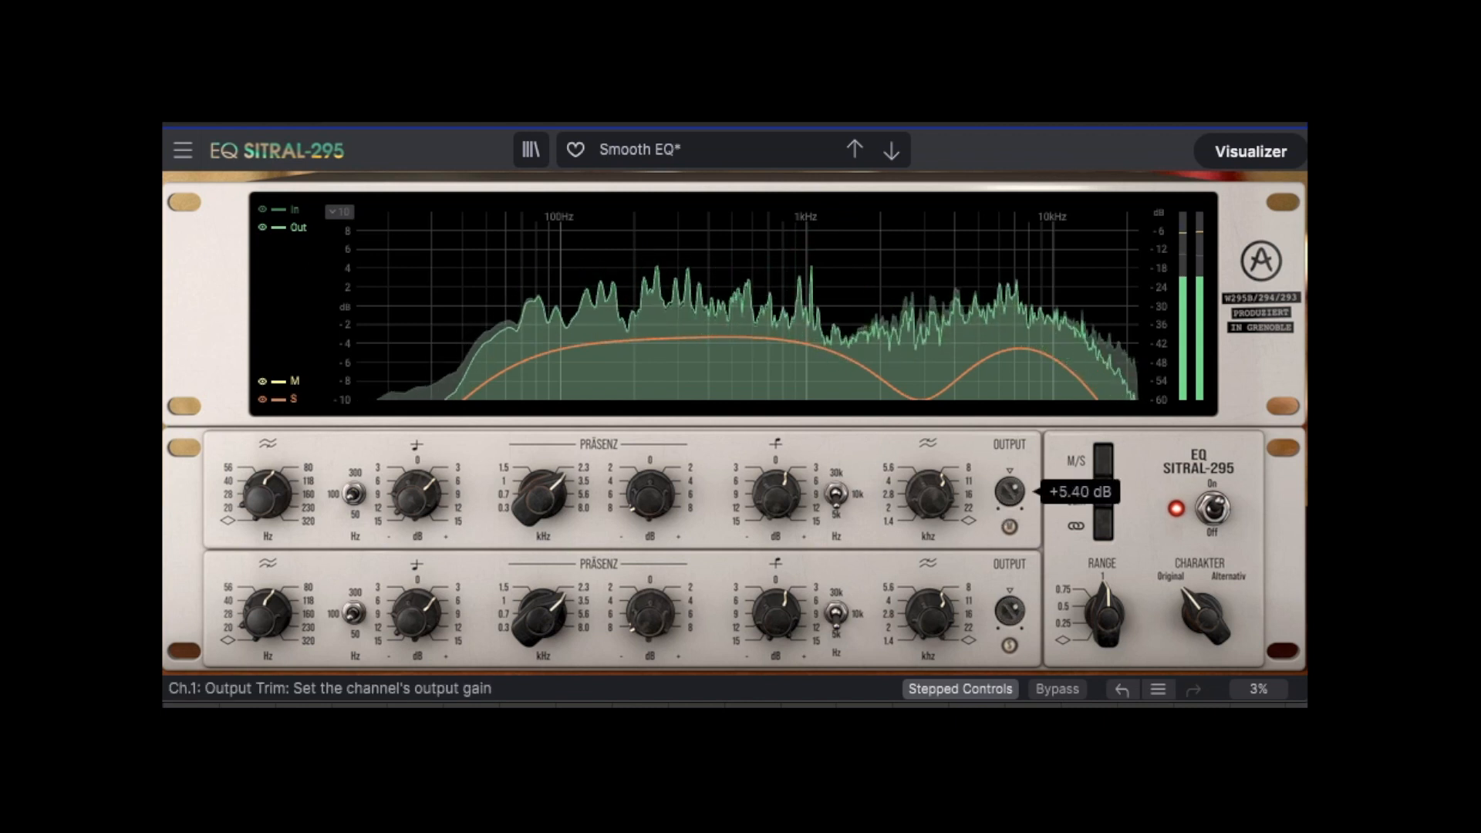
- Load the Presence EQ preset and raise the low shelf gain on the linked channels
click(730, 144)
mouse_move(738, 241)
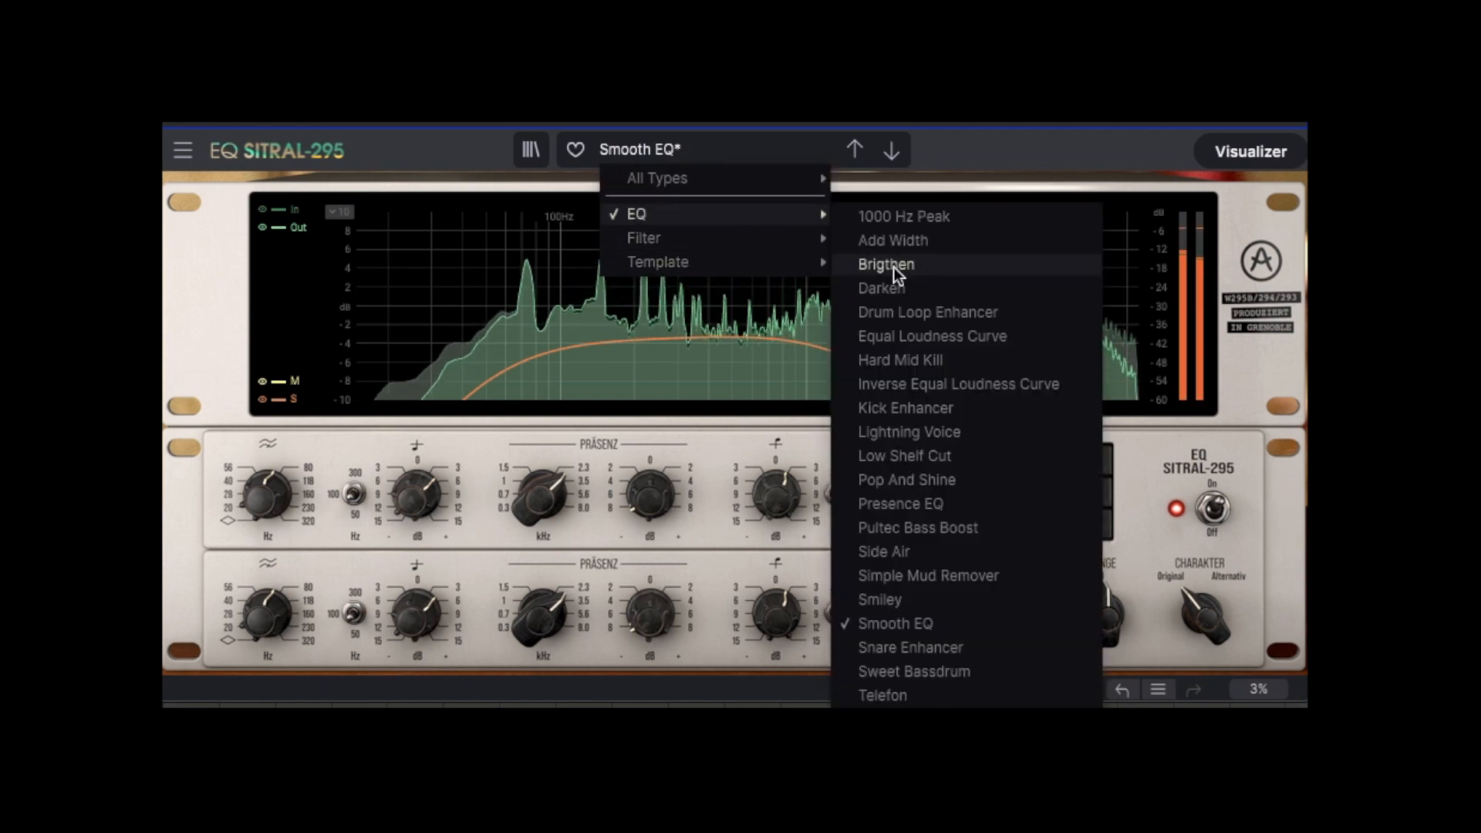
click(966, 506)
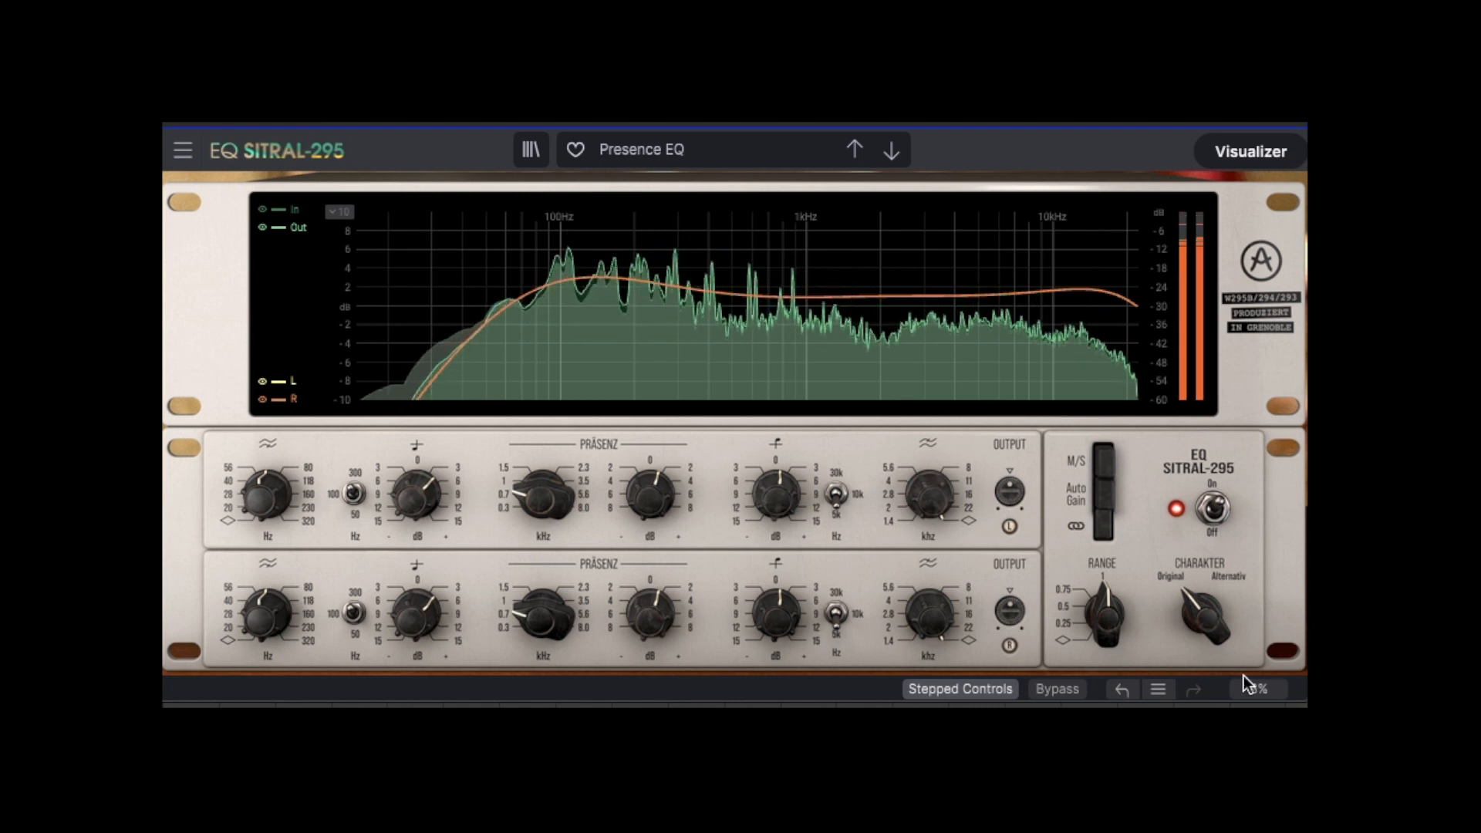
mouse_move(445, 621)
mouse_down()
mouse_move(445, 590)
mouse_move(445, 606)
mouse_up()
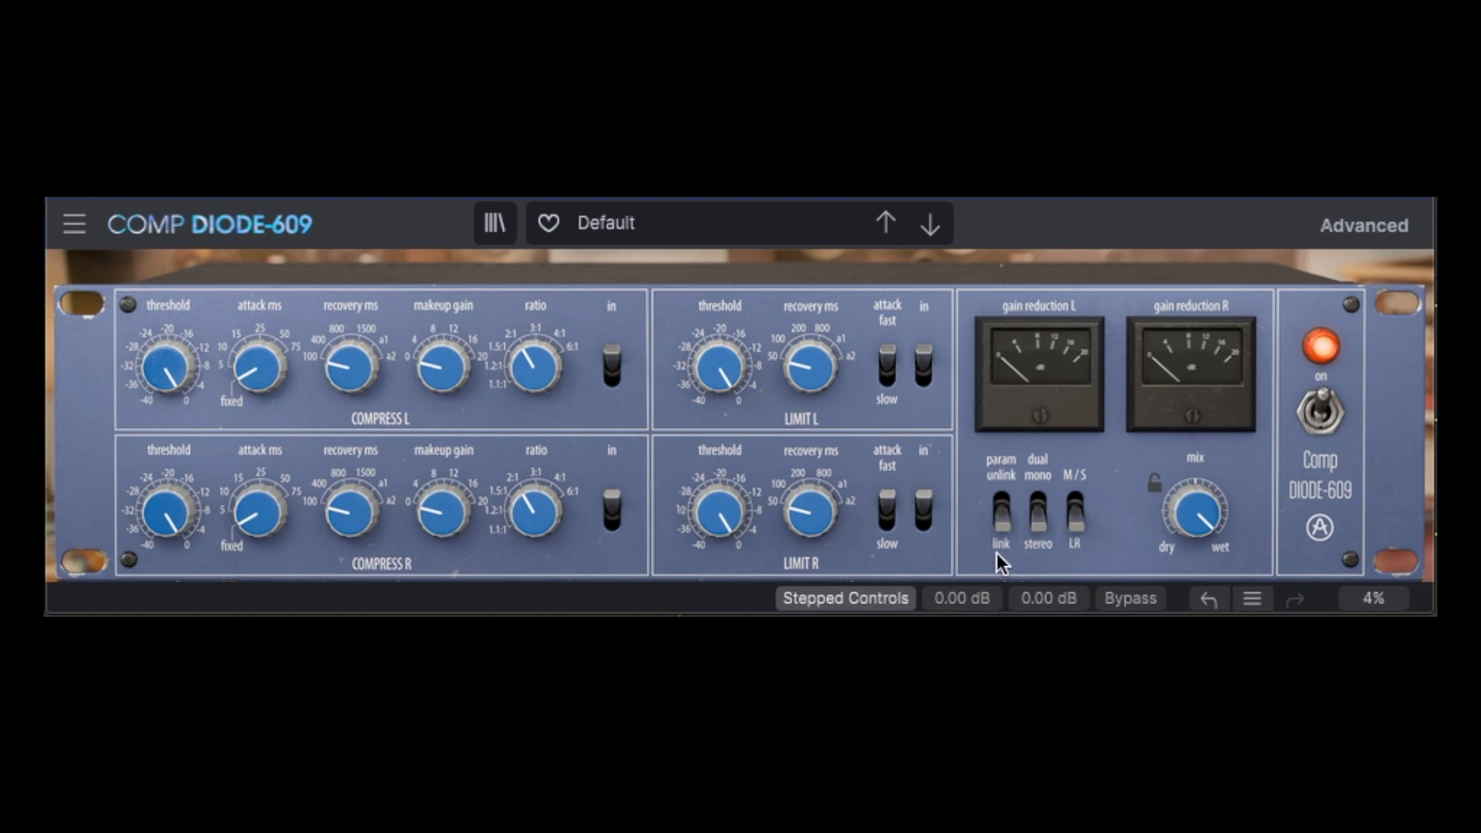
- On the Comp DIODE-609, switch the linked compressor modules out and back in
click(1006, 497)
click(614, 522)
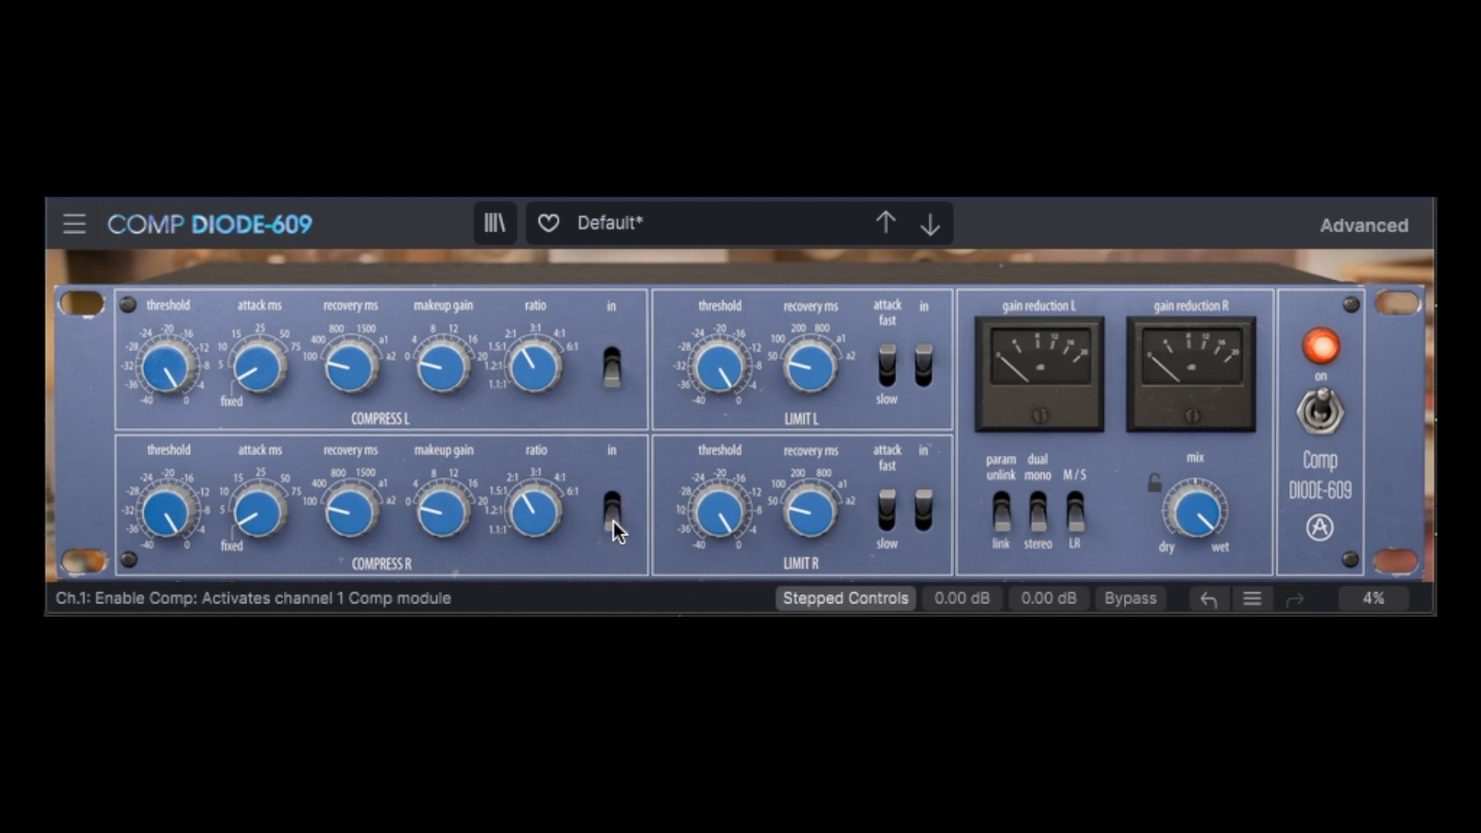
click(613, 520)
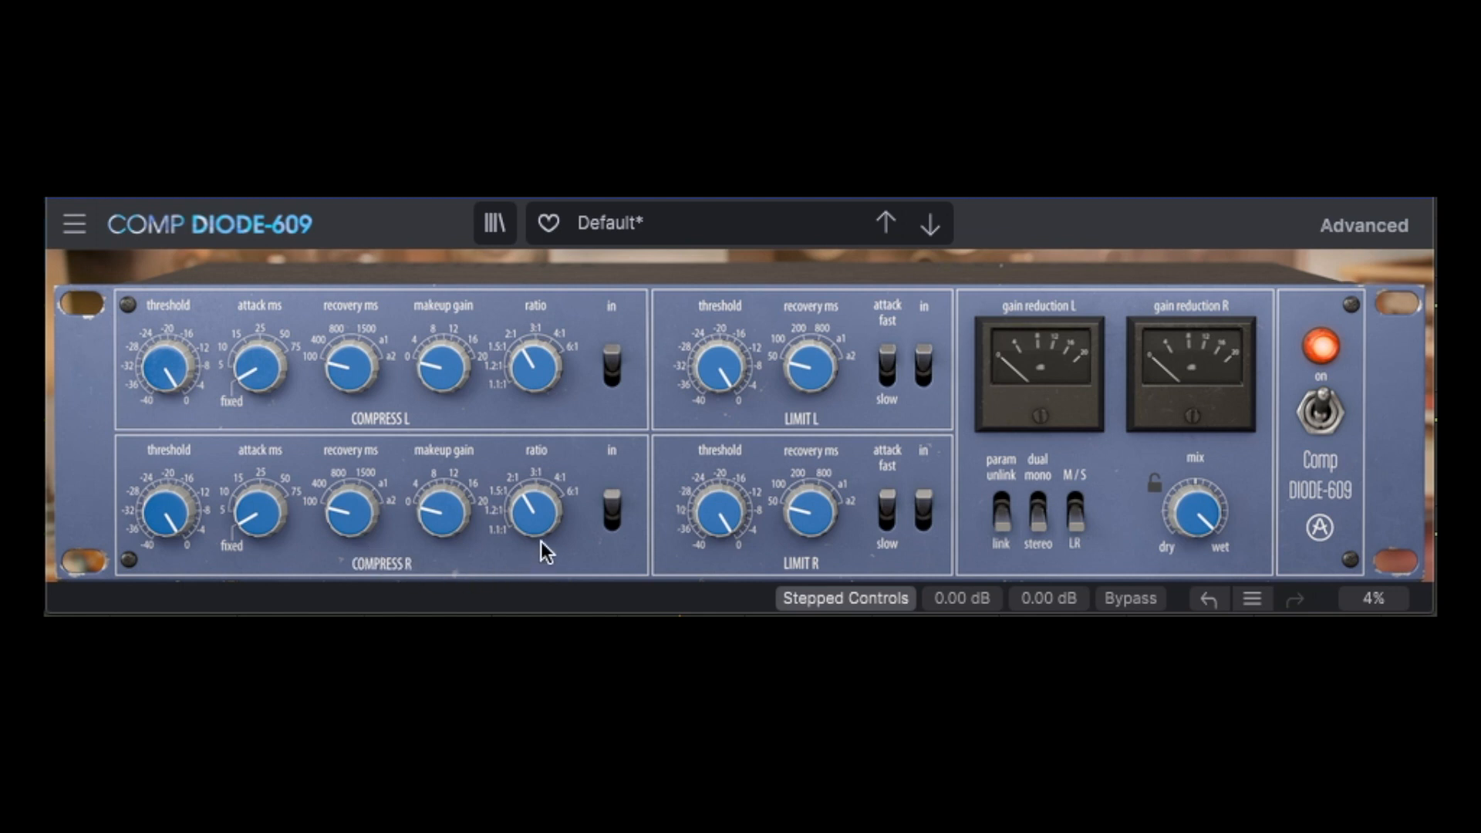
mouse_move(446, 540)
mouse_move(808, 532)
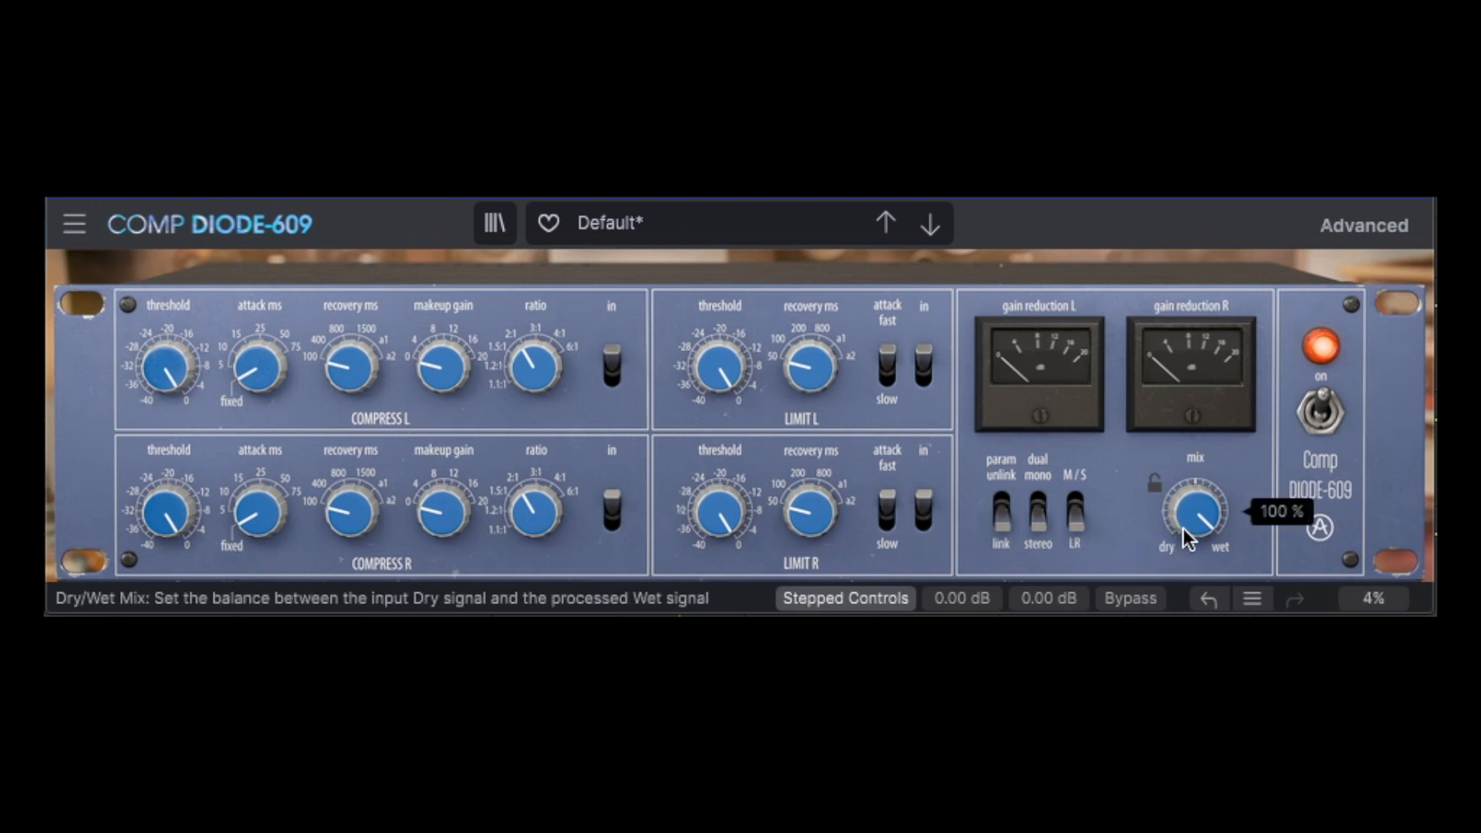
mouse_move(1179, 525)
mouse_down()
mouse_move(1179, 557)
mouse_move(1179, 524)
mouse_up()
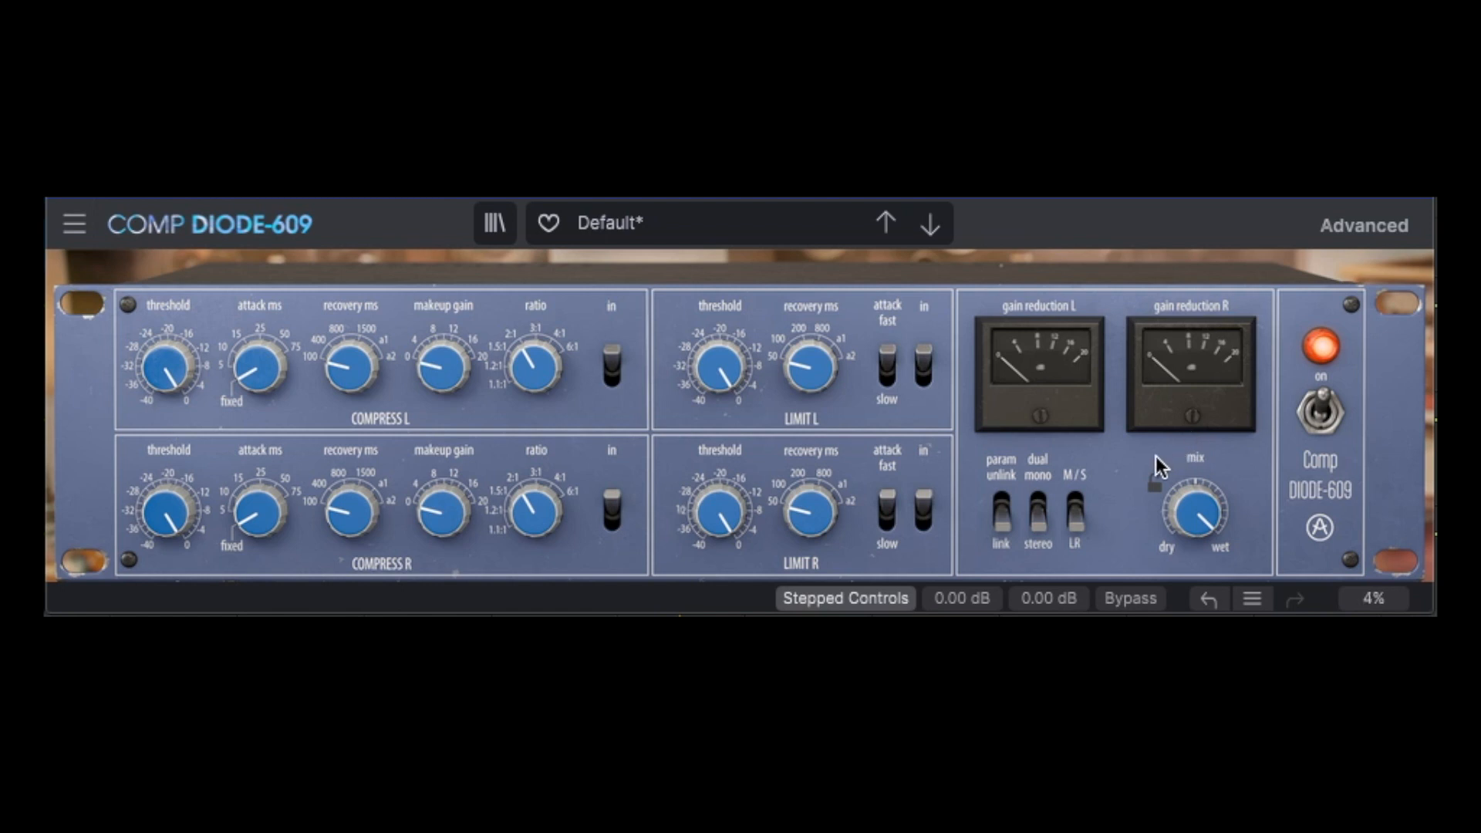
click(1041, 417)
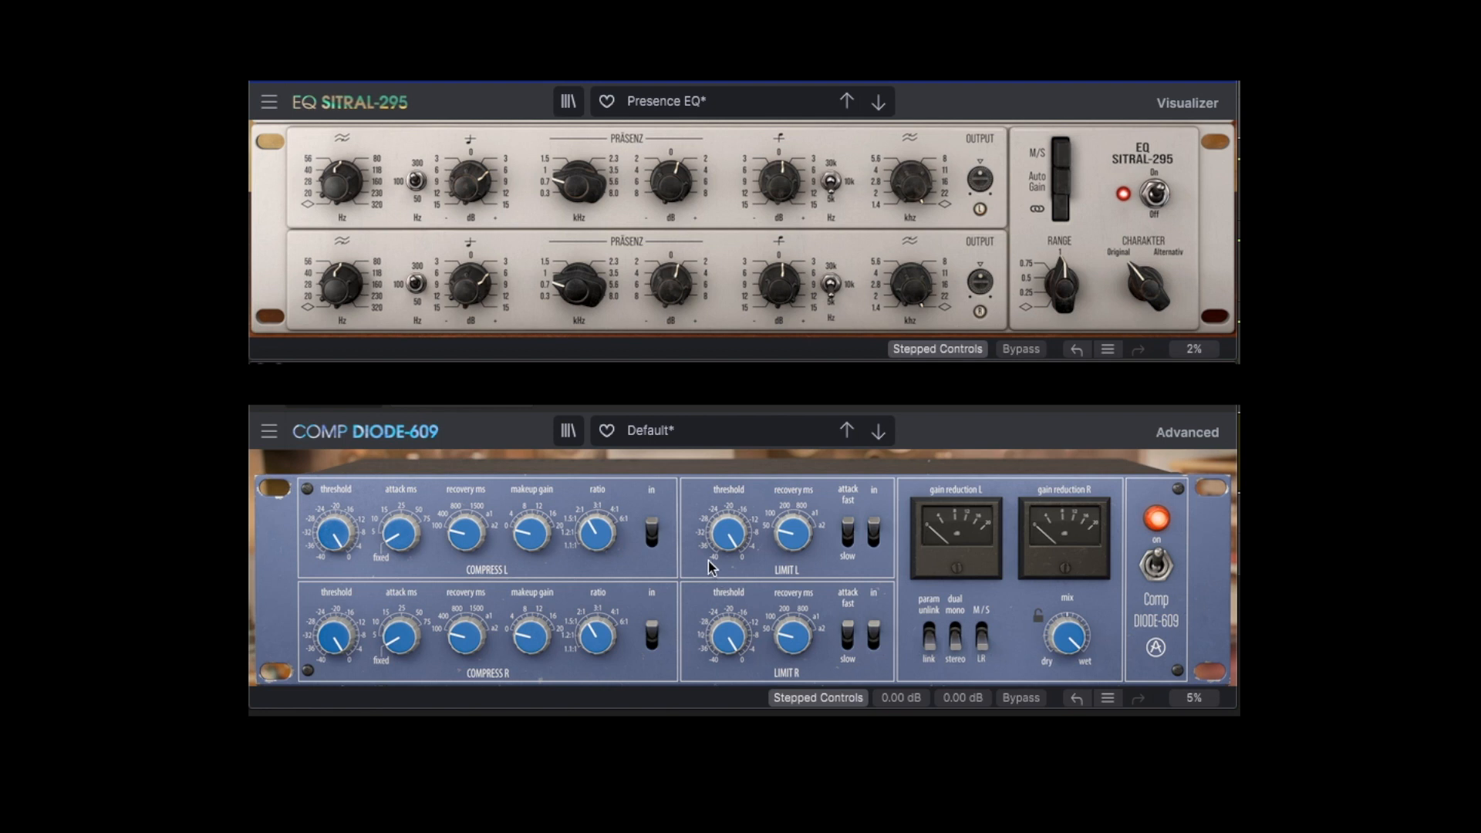
- Try a limiter threshold of -40 dB on the Comp DIODE-609, settling on -14 dB
drag(728, 539, 728, 571)
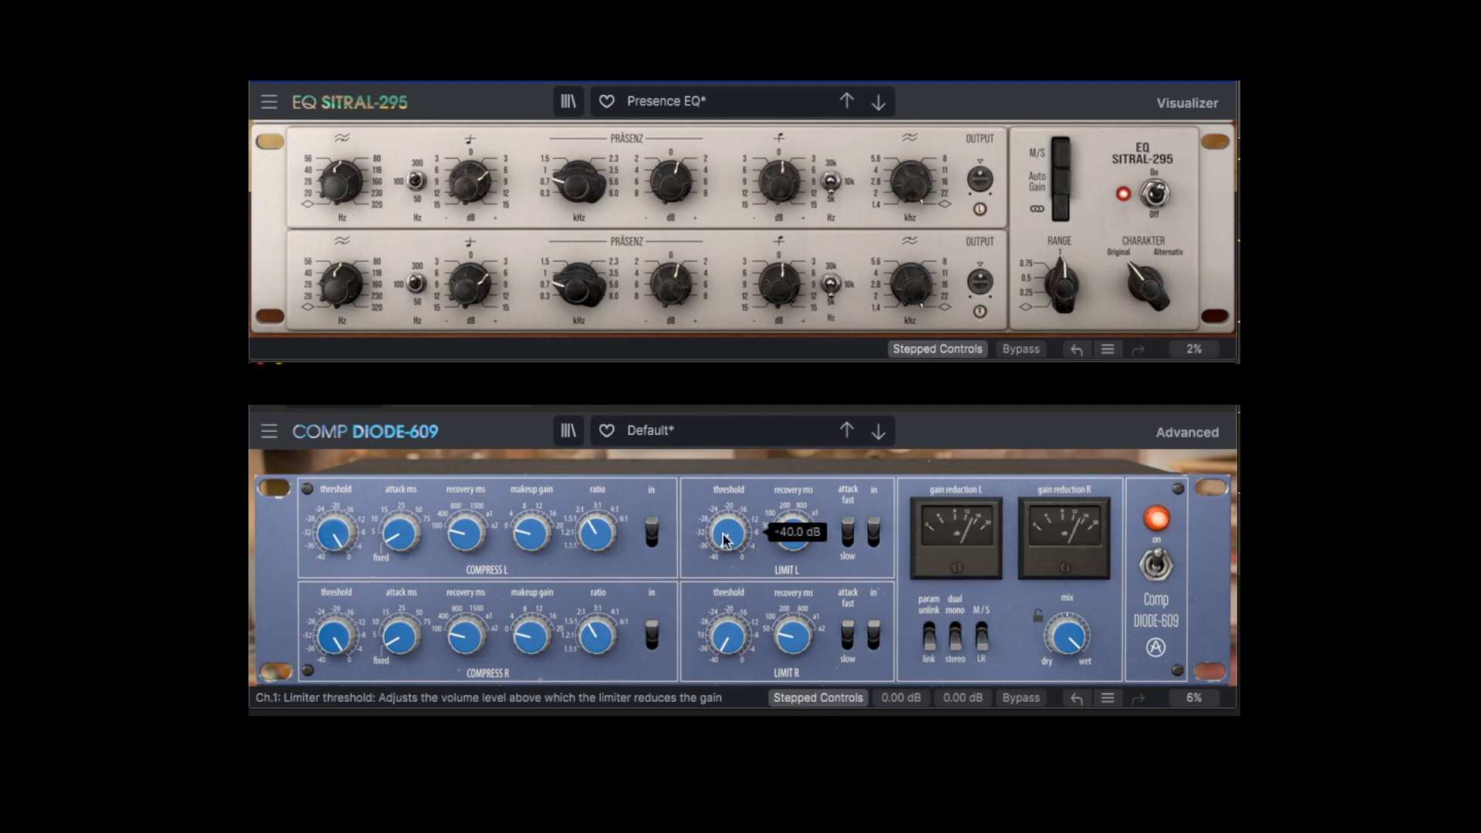
drag(728, 540, 729, 513)
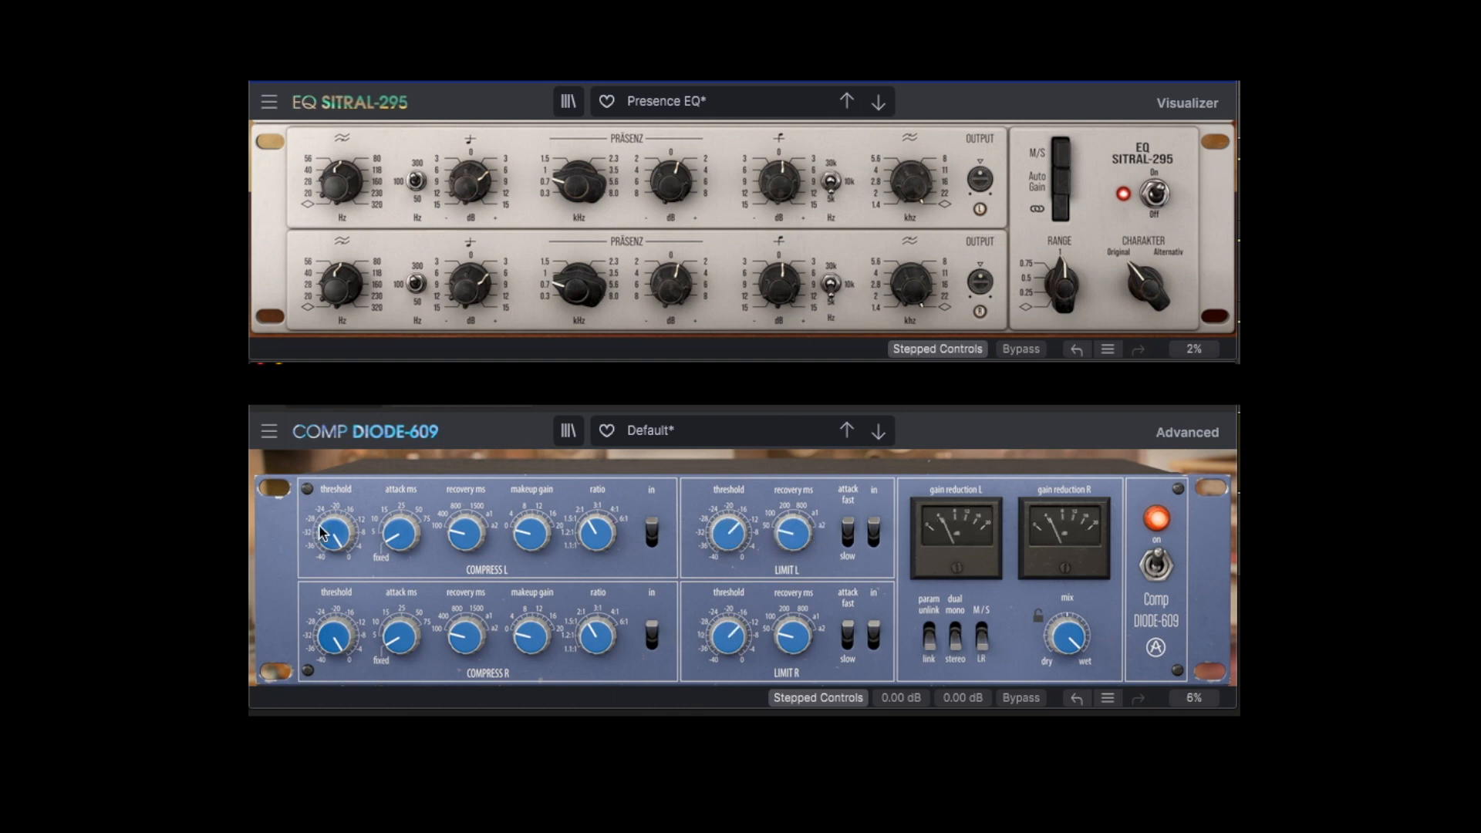
- Shape the compressor section by lowering its threshold, setting the ratio to 4:1 and lengthening the recovery time
mouse_move(335, 533)
drag(335, 533, 334, 518)
drag(597, 532, 597, 523)
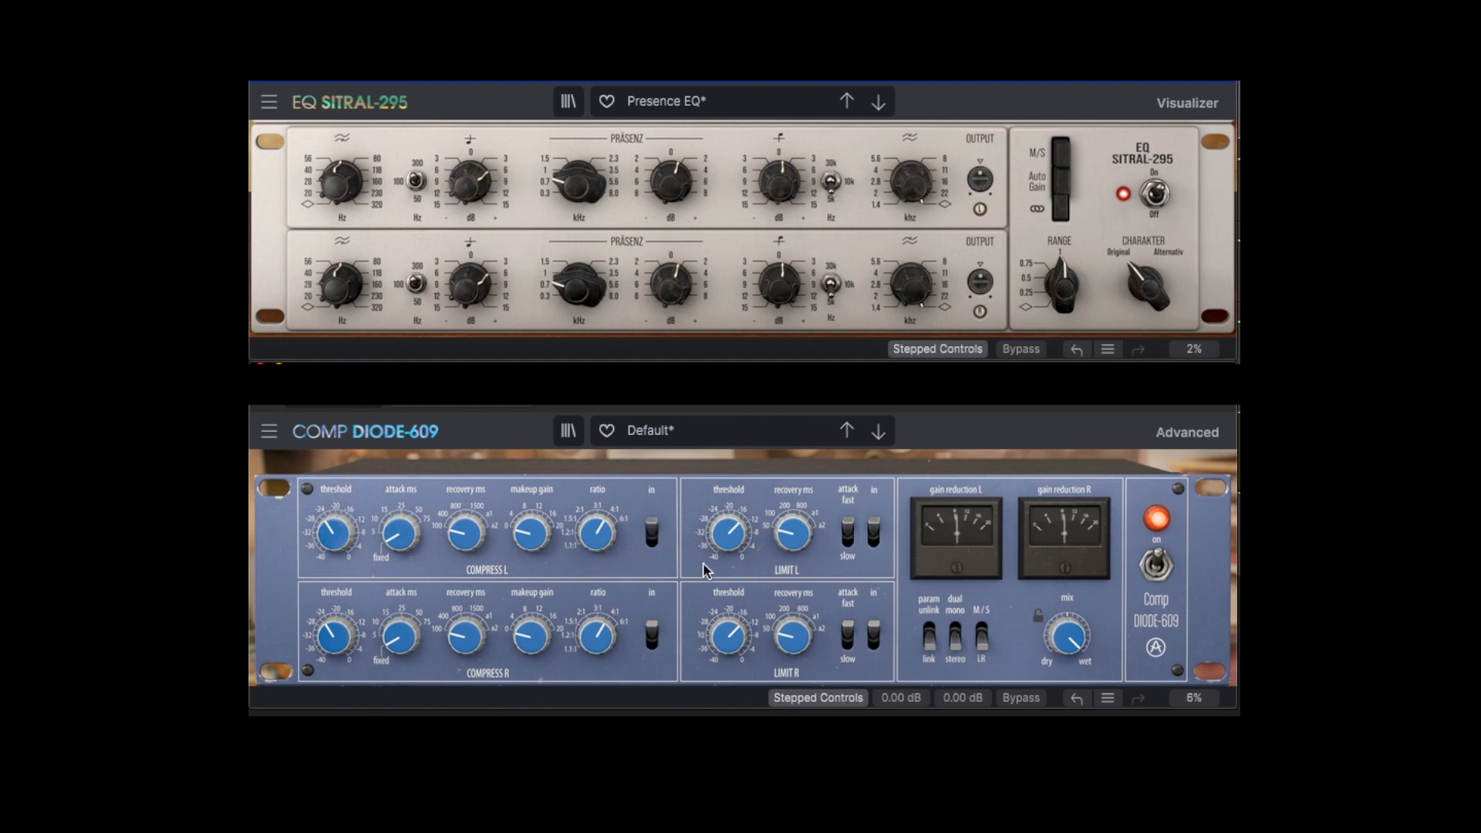
drag(466, 534, 466, 503)
- Sweep the linked limiter threshold down and return it to -14 dB
click(874, 637)
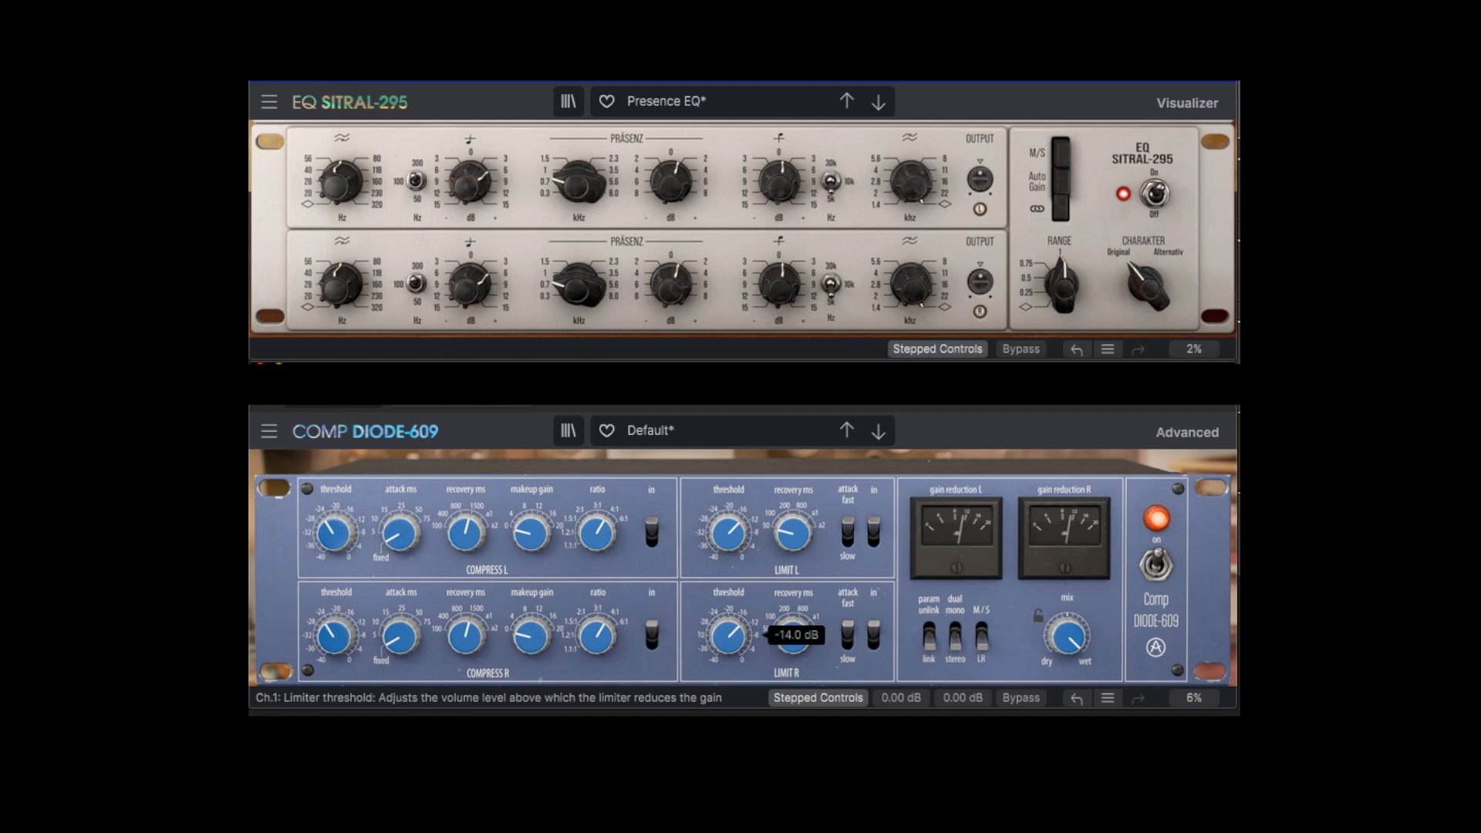
drag(728, 637, 728, 702)
drag(728, 702, 728, 693)
drag(727, 693, 727, 662)
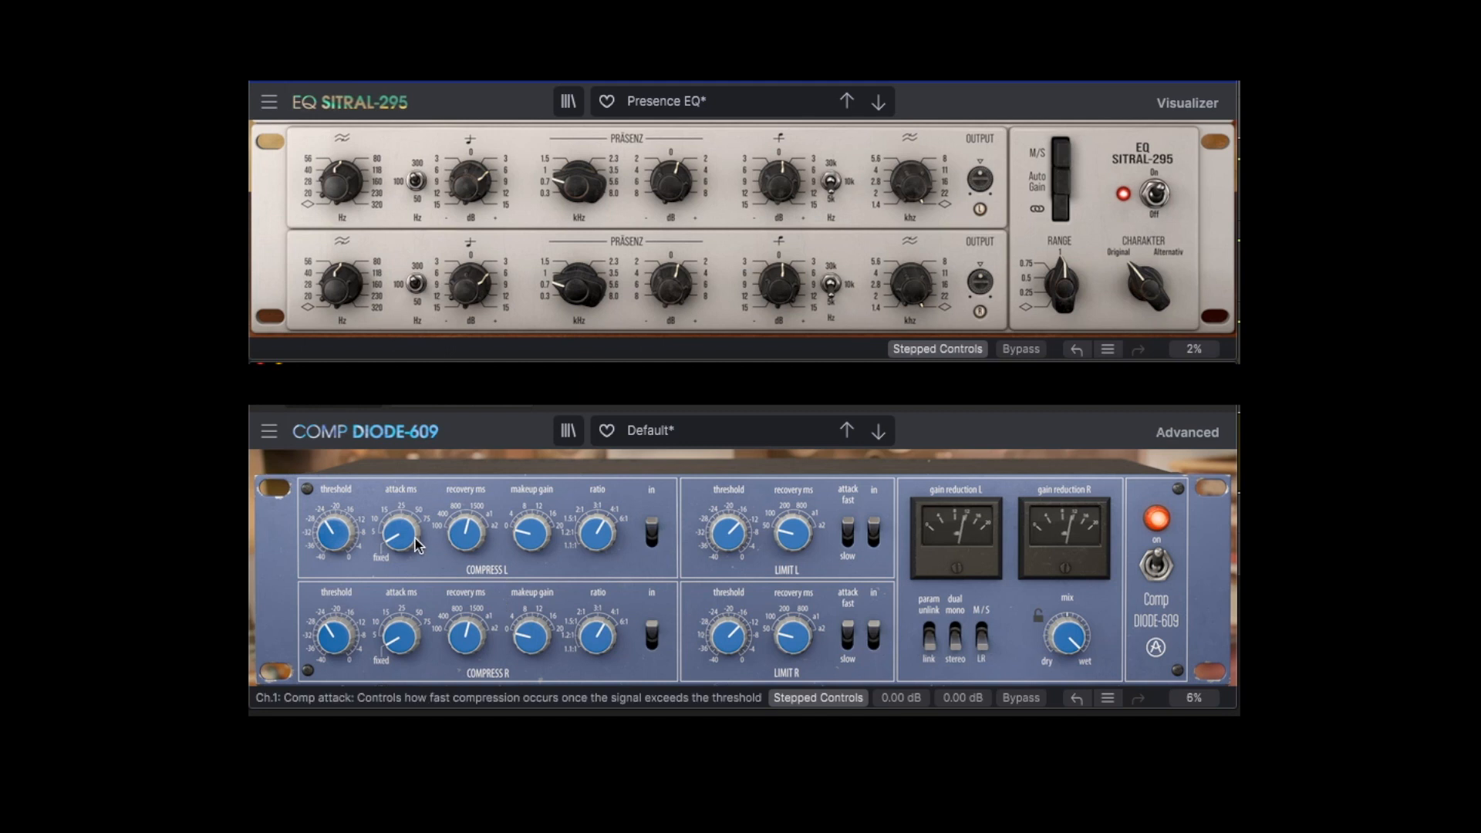
- Lower the linked compressor ratio on the Comp DIODE-609 to 2:1
mouse_move(589, 539)
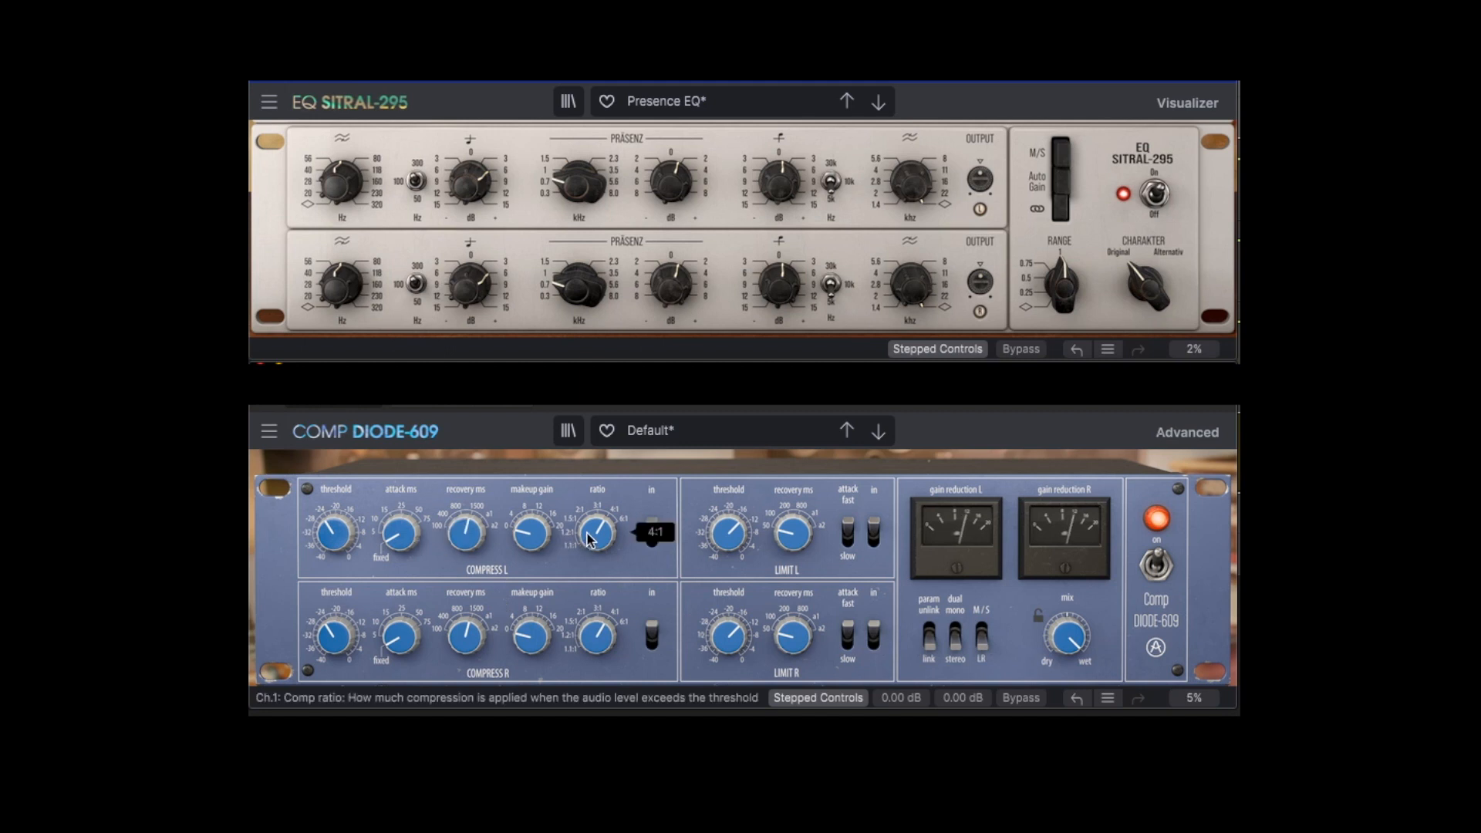
drag(596, 532, 597, 554)
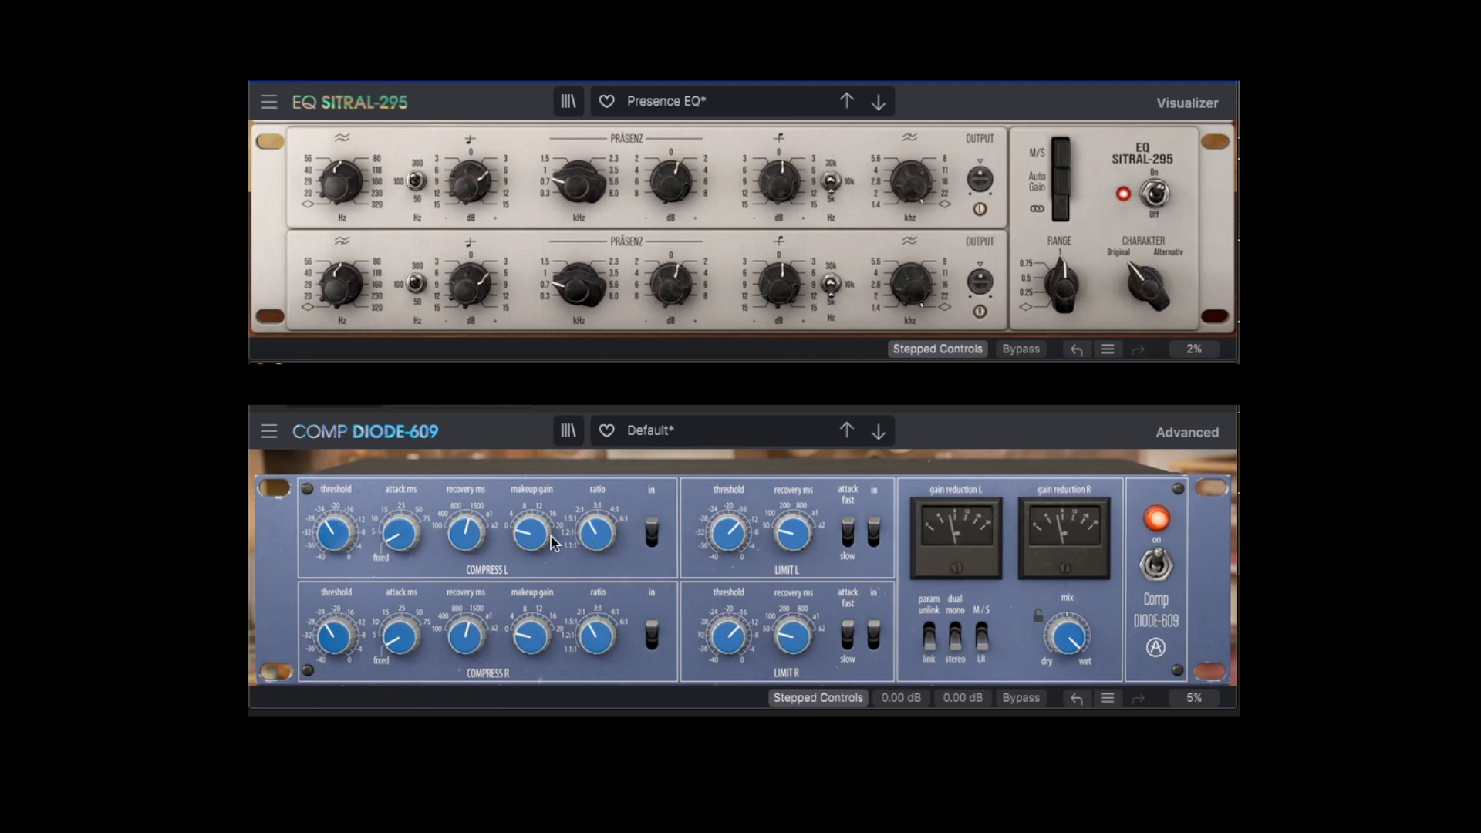
- Load the Punchy Master dynamics preset and switch the gain reduction meters to the graph display
click(693, 435)
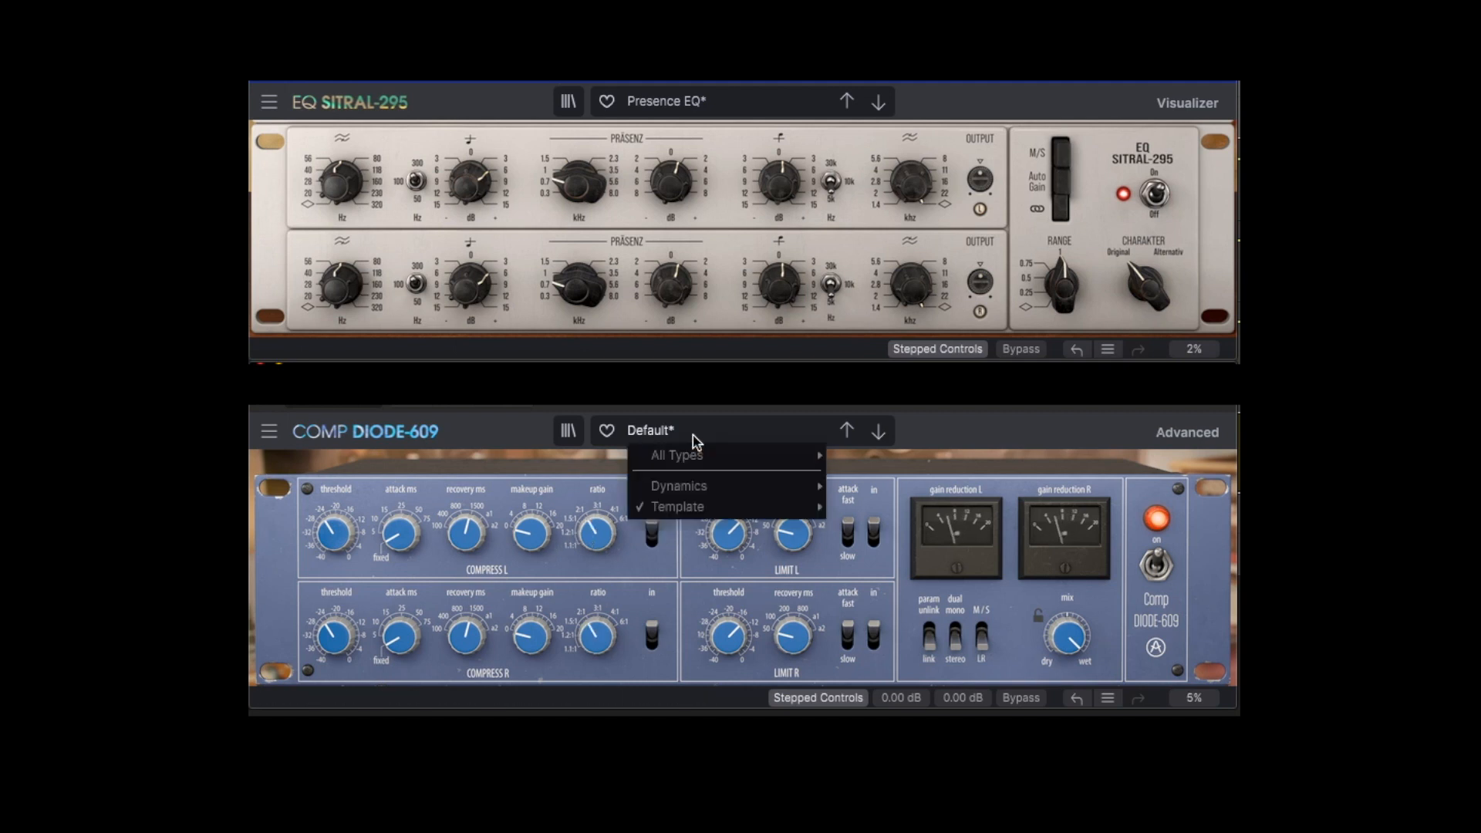
mouse_move(700, 486)
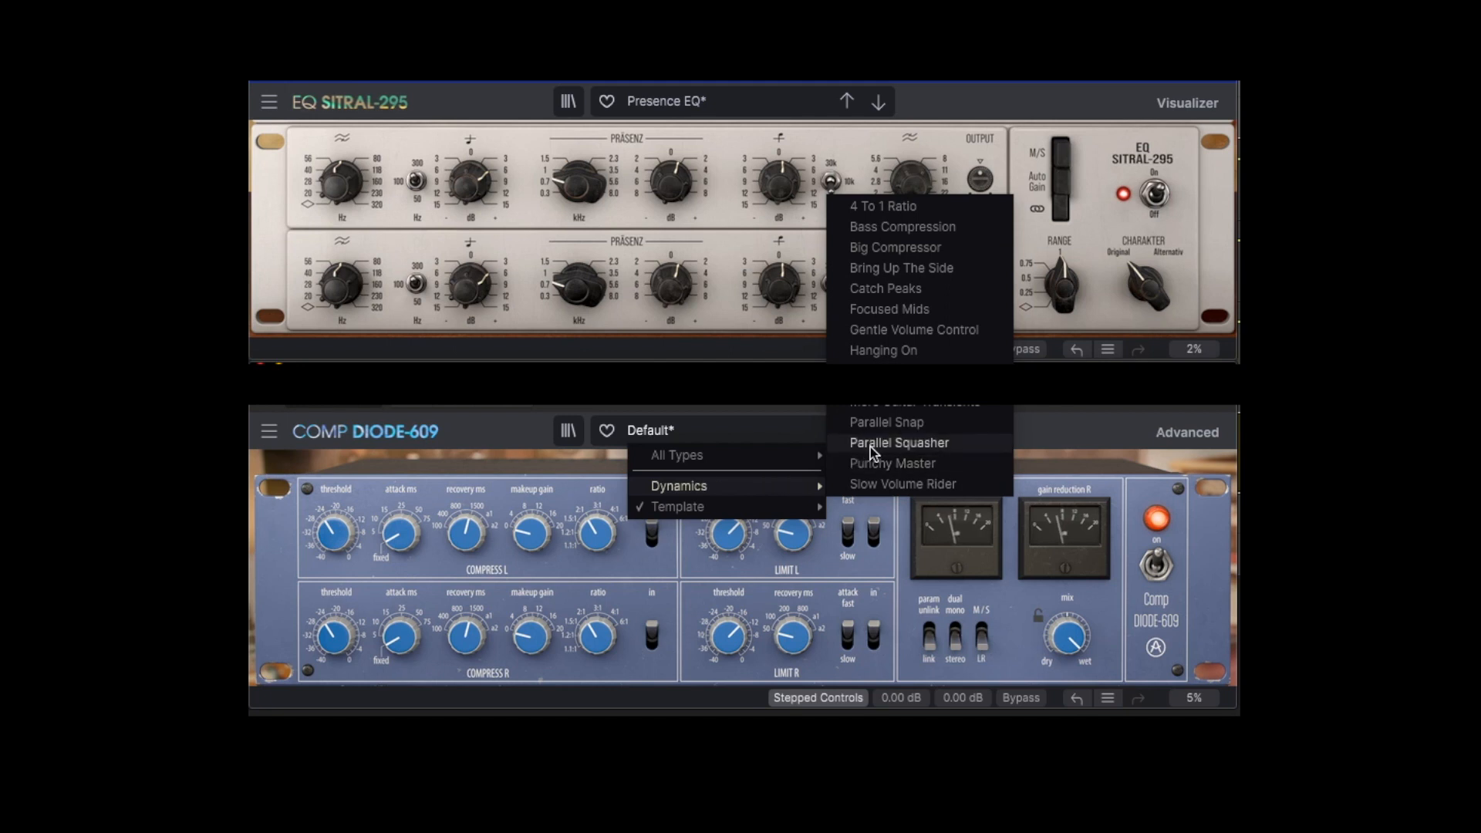
click(900, 463)
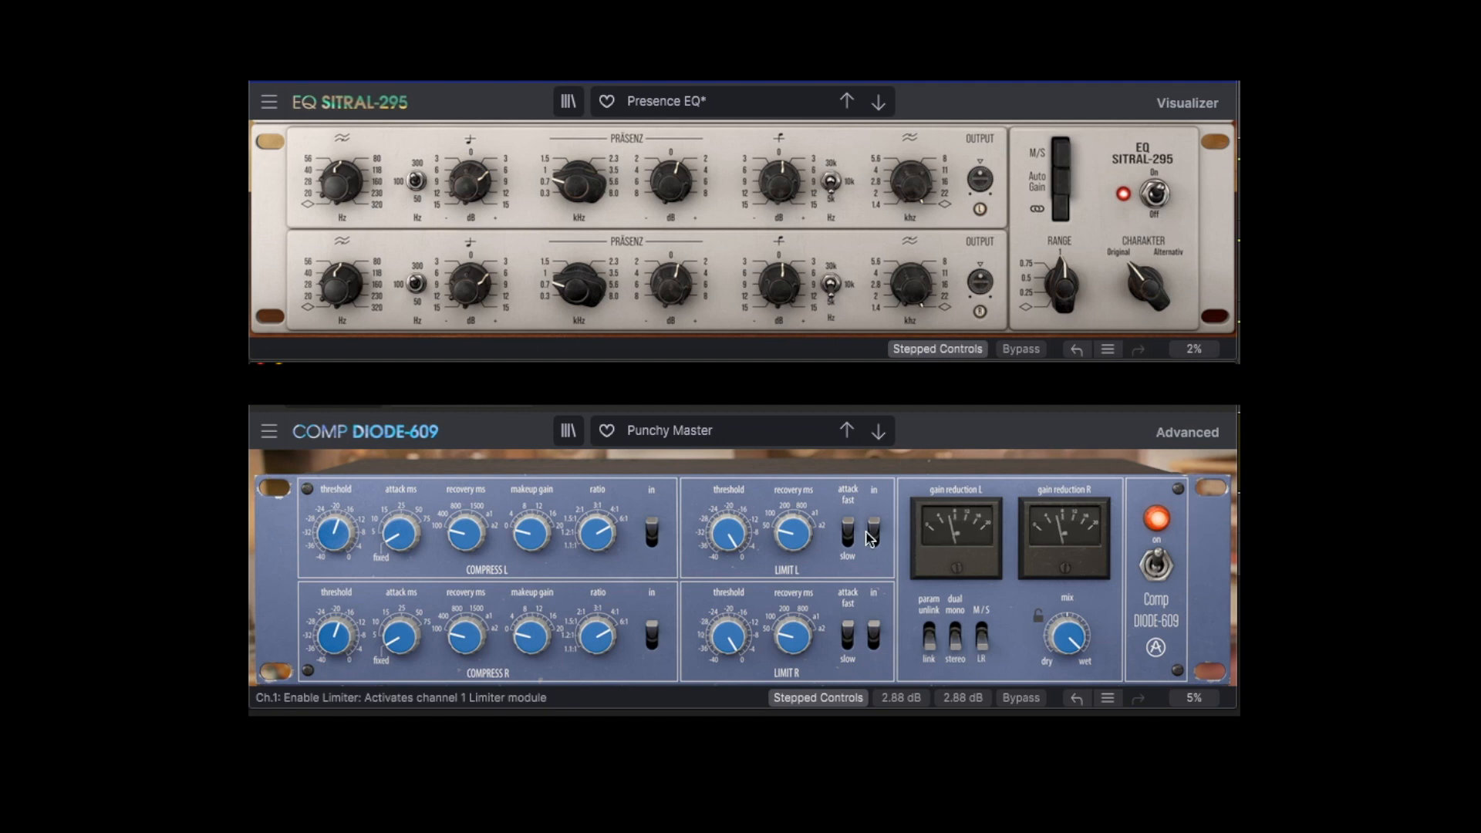
click(994, 557)
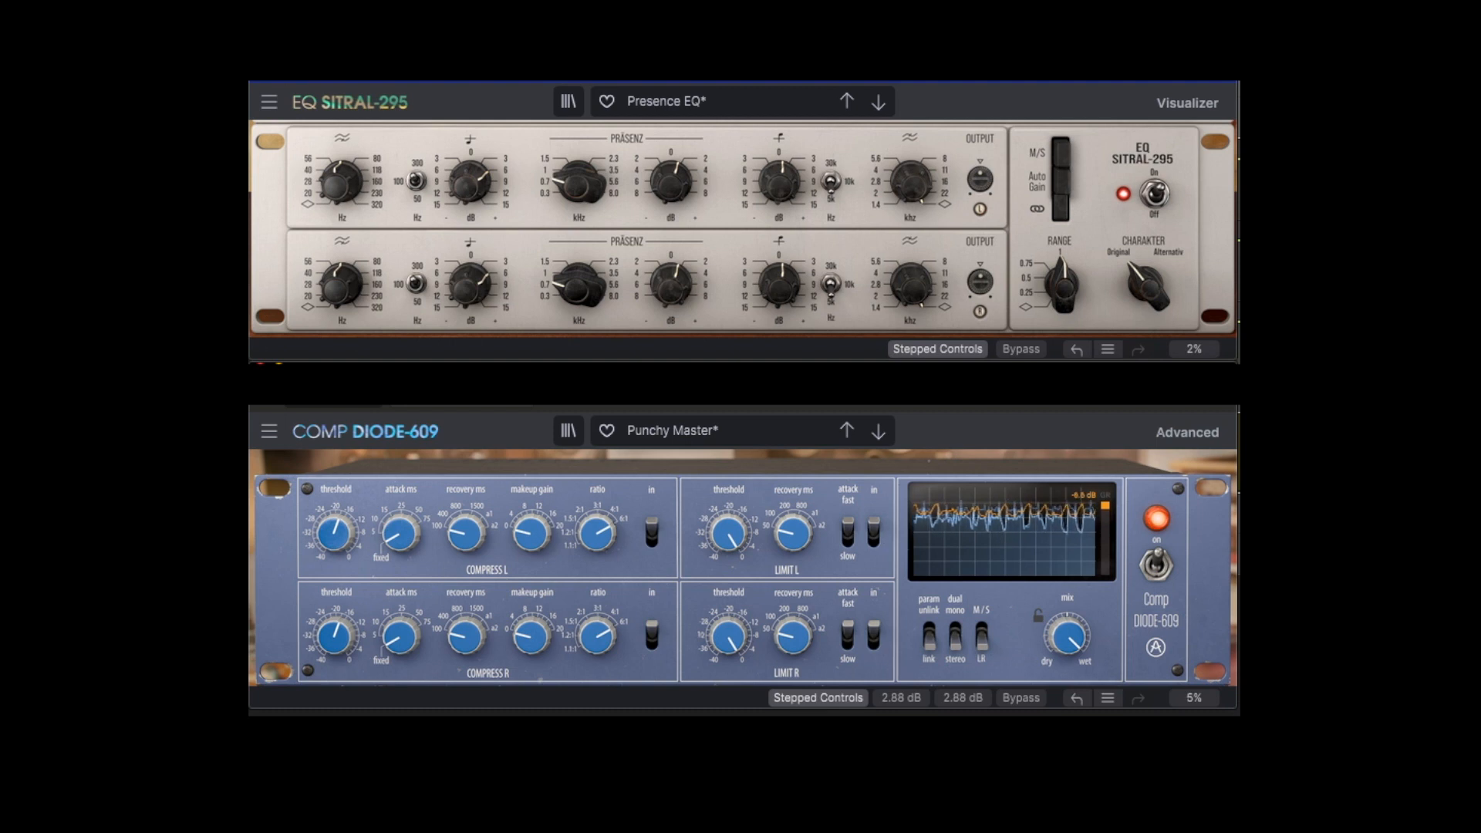
- Load the Big Compressor dynamics preset on the Comp DIODE-609
click(736, 439)
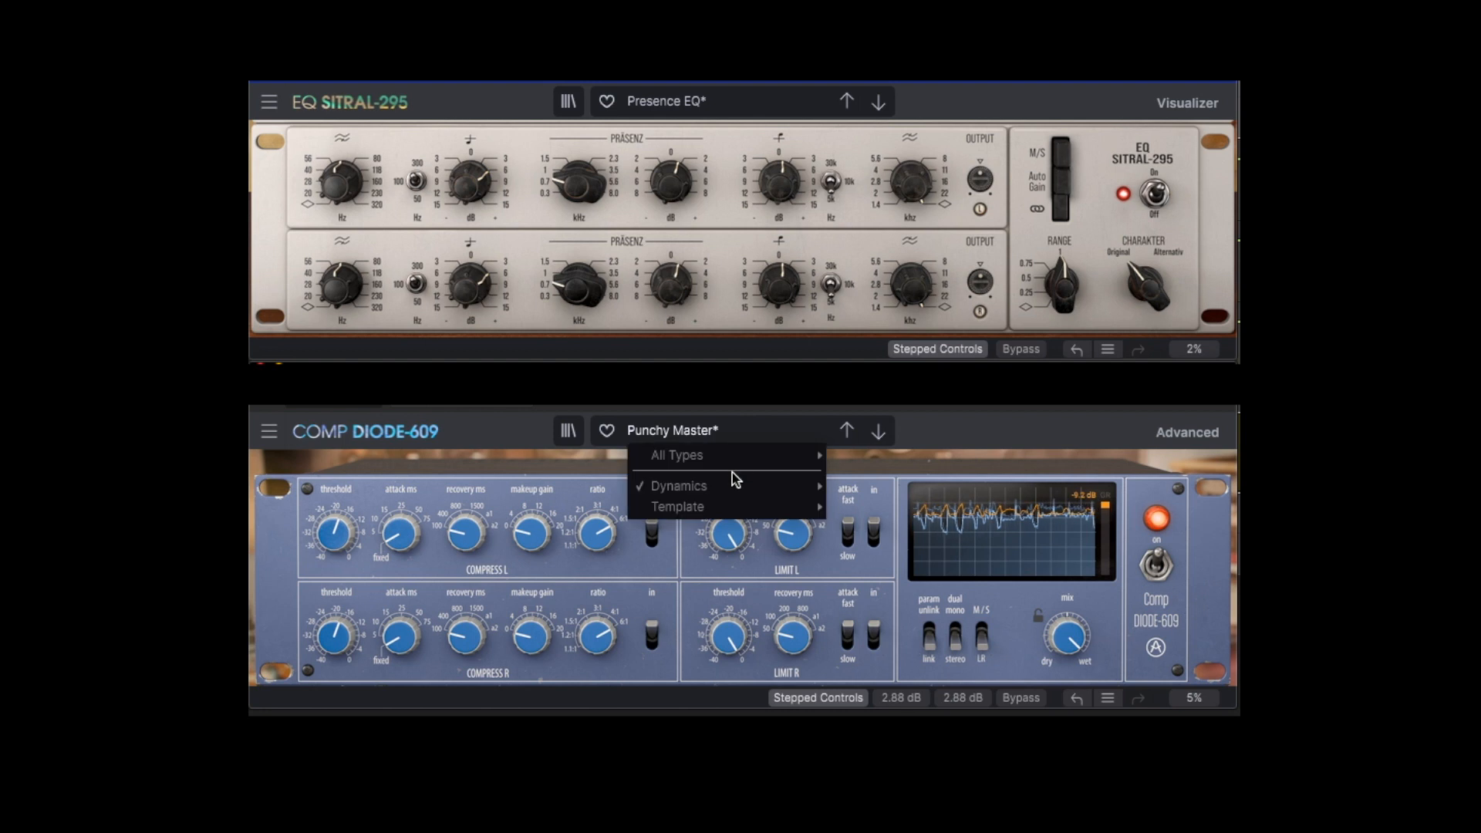
mouse_move(733, 484)
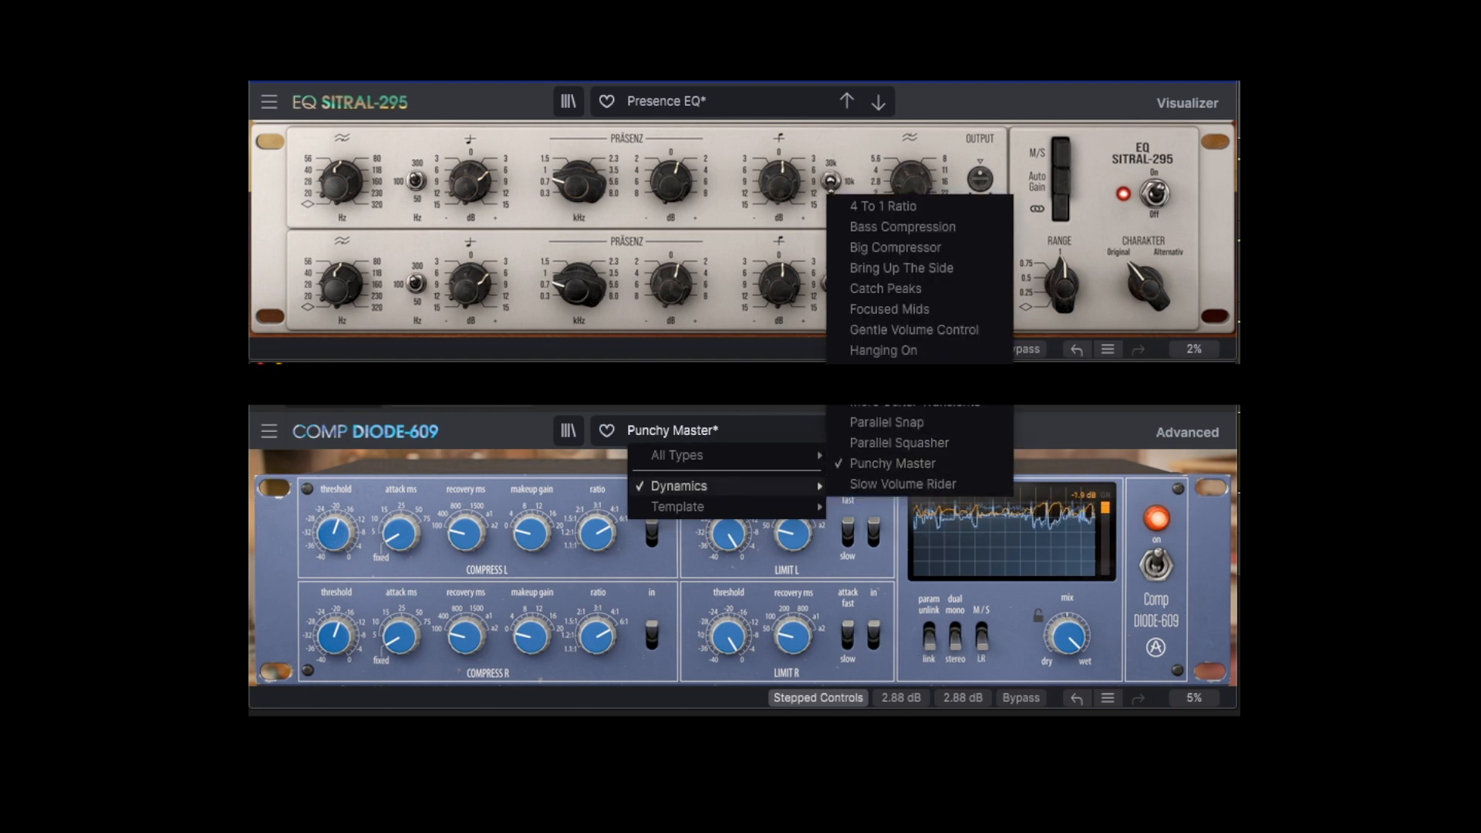
click(954, 248)
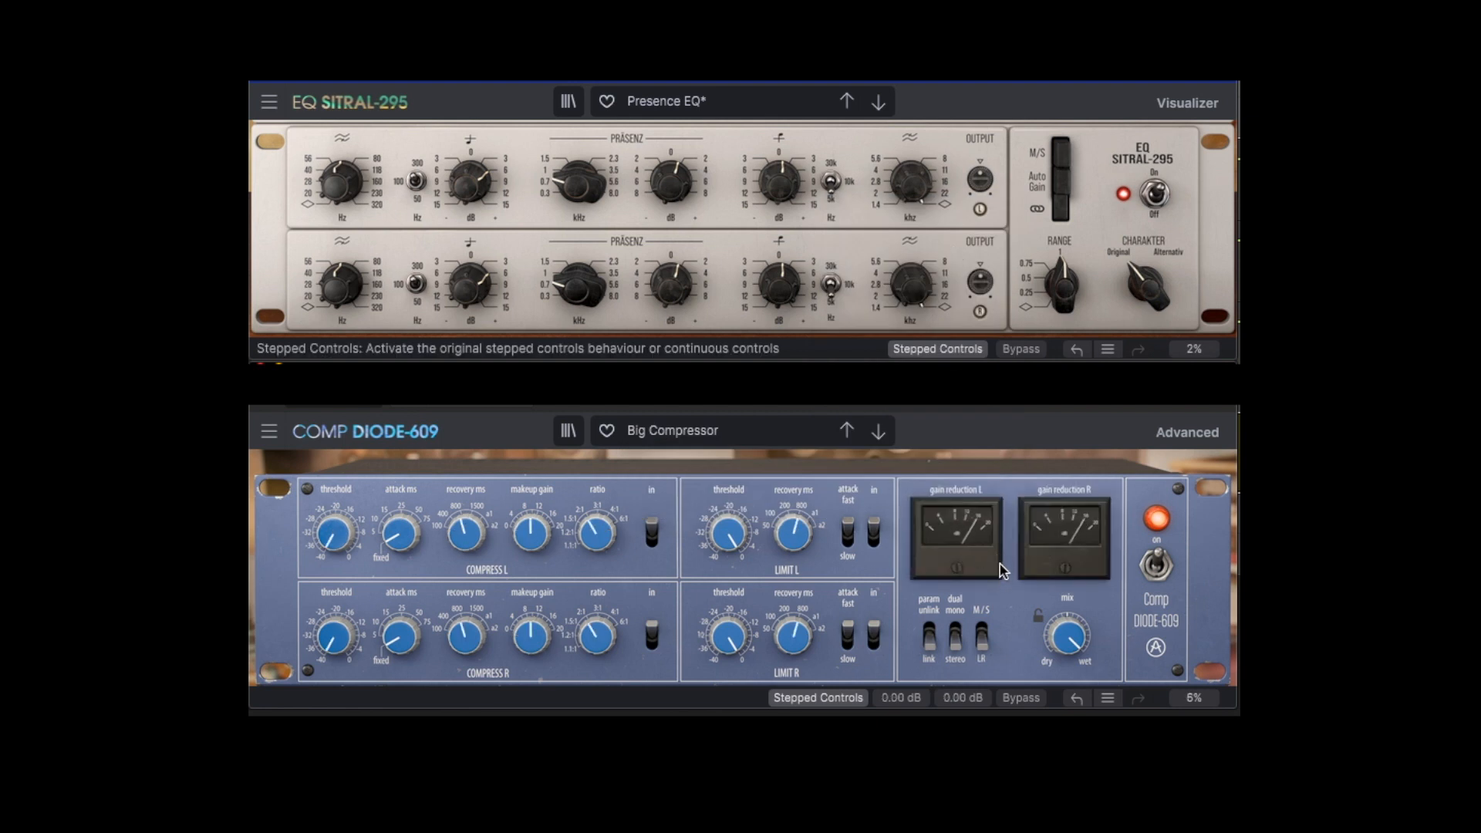
- Unlink the channels to set separate limiter thresholds and a +14 dB left makeup gain, and show the gain reduction graph
click(931, 647)
drag(770, 637, 770, 629)
drag(728, 532, 728, 539)
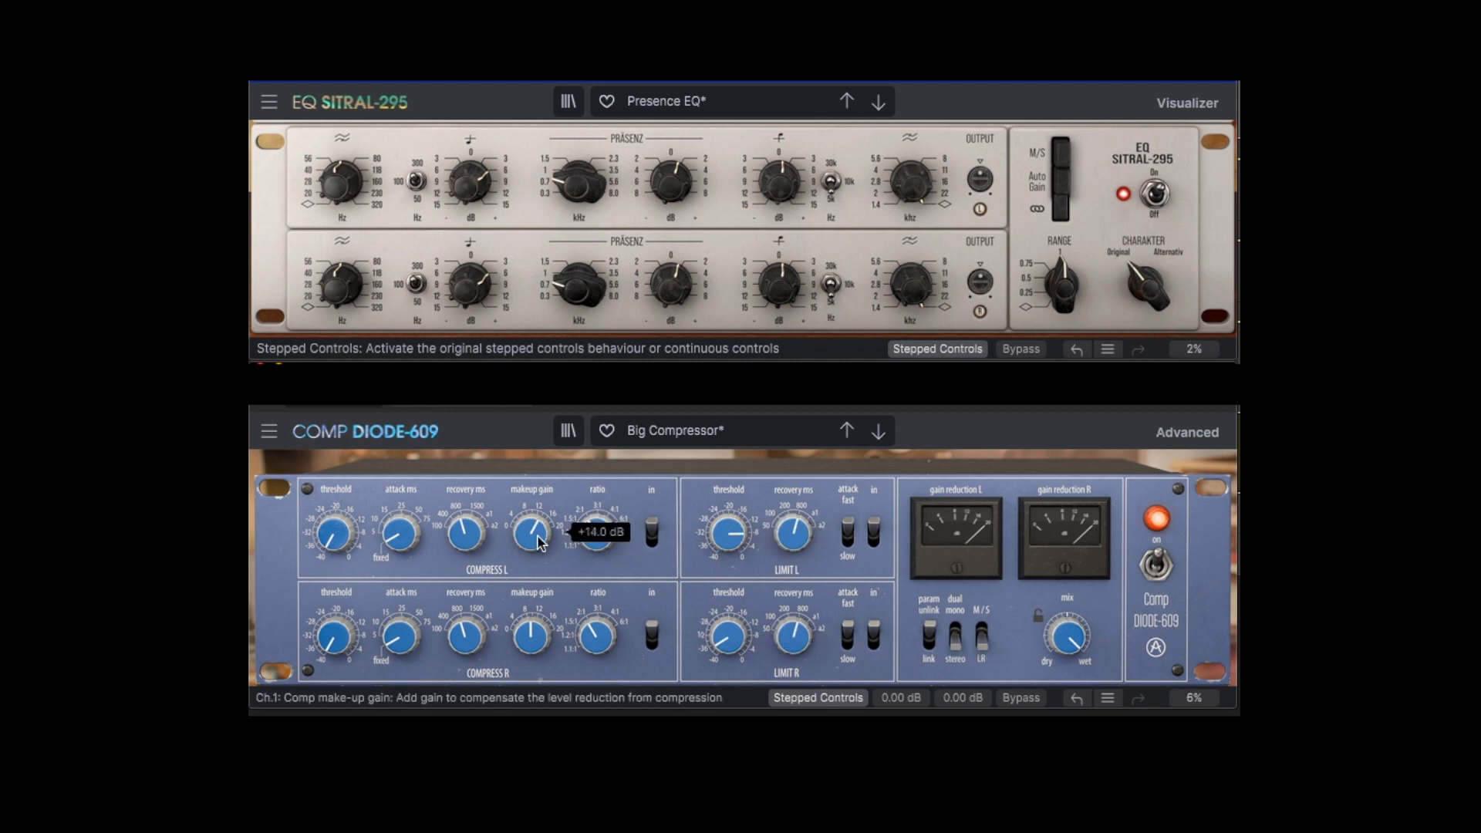
click(961, 538)
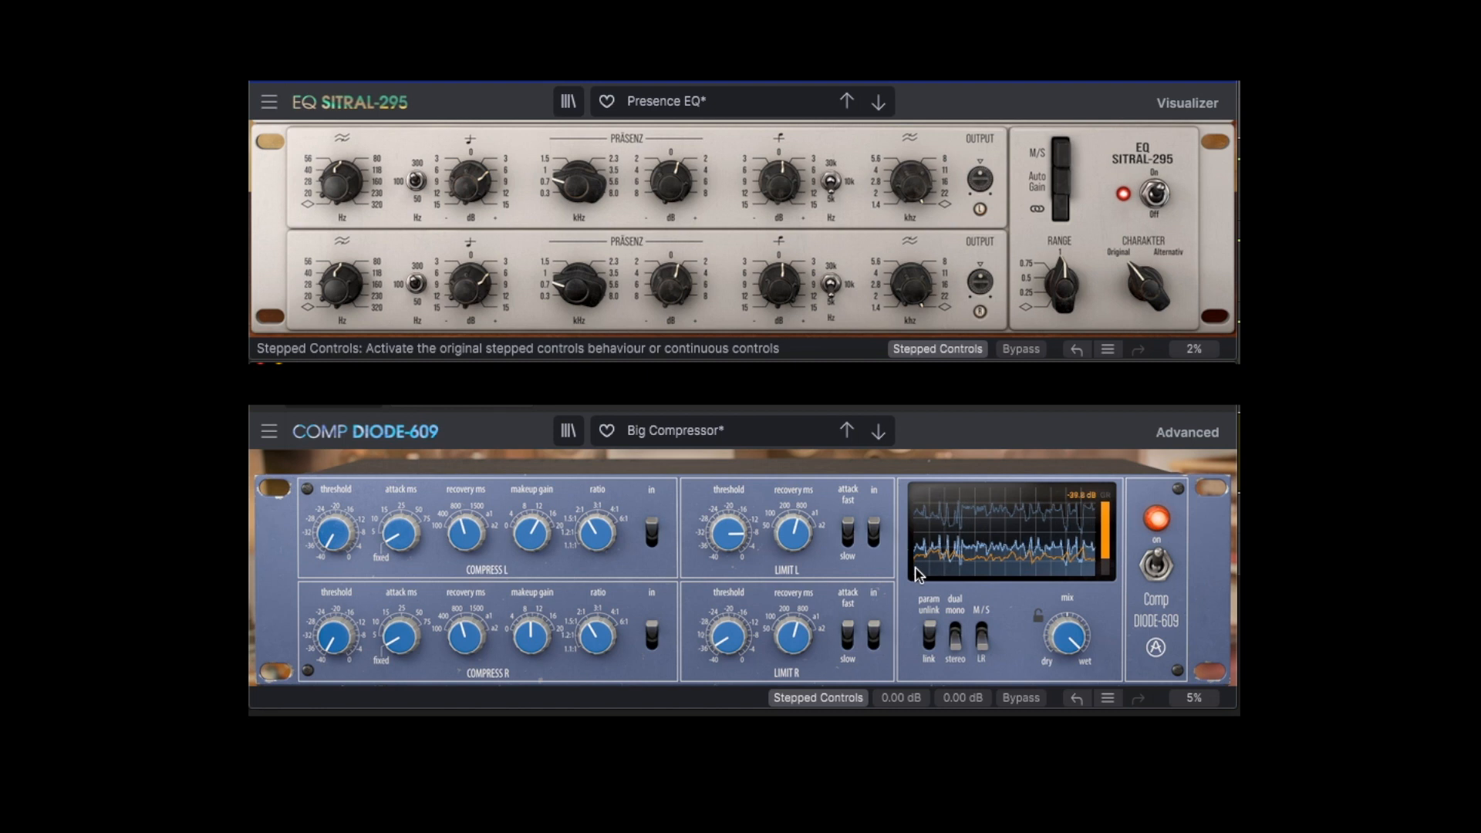
- Load the 4 To 1 Ratio preset and reduce both its wet mix and the EQ SITRAL-295's low-band gain
click(823, 472)
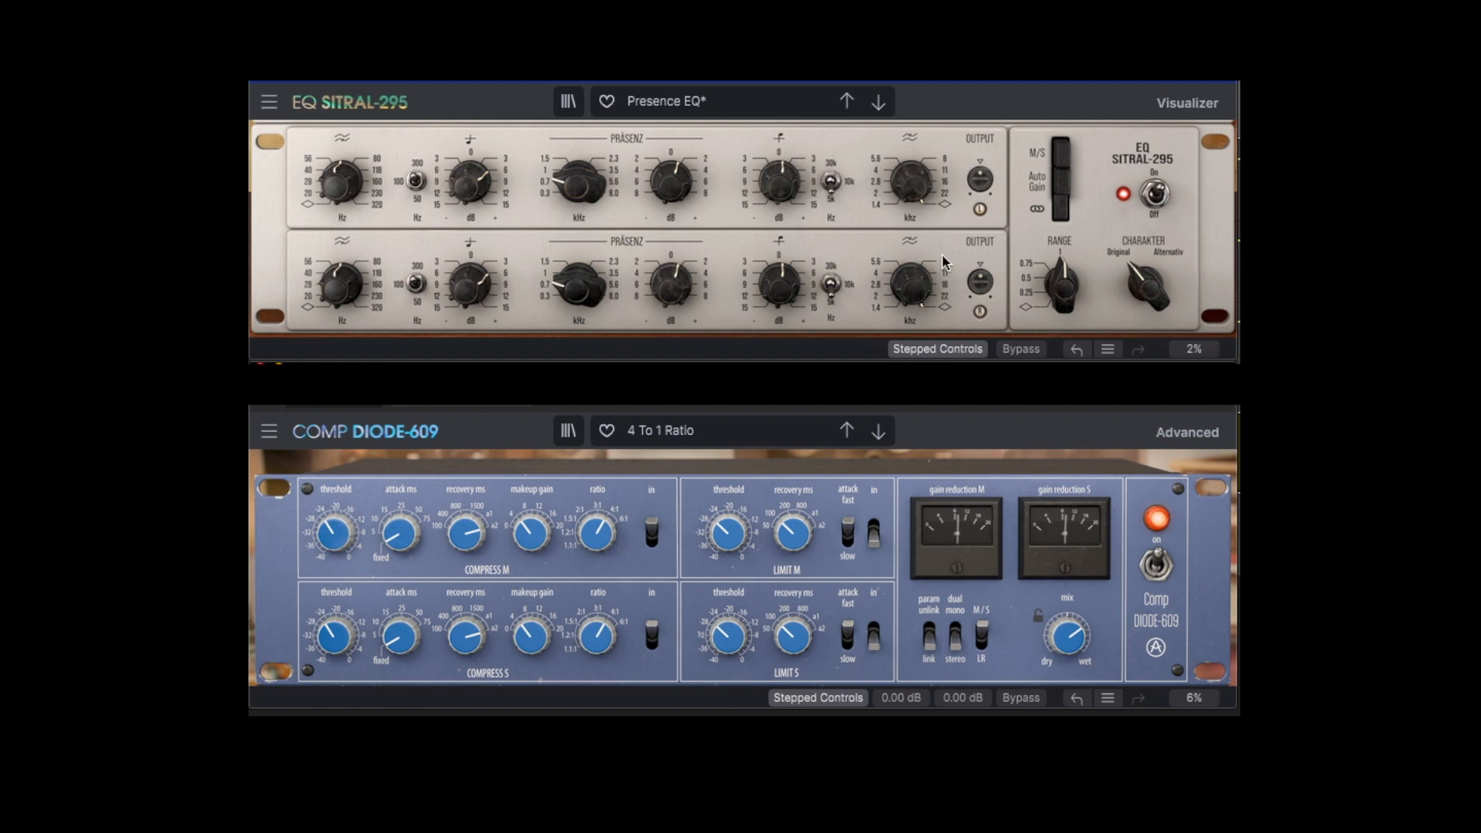
mouse_move(1067, 639)
double_click(469, 184)
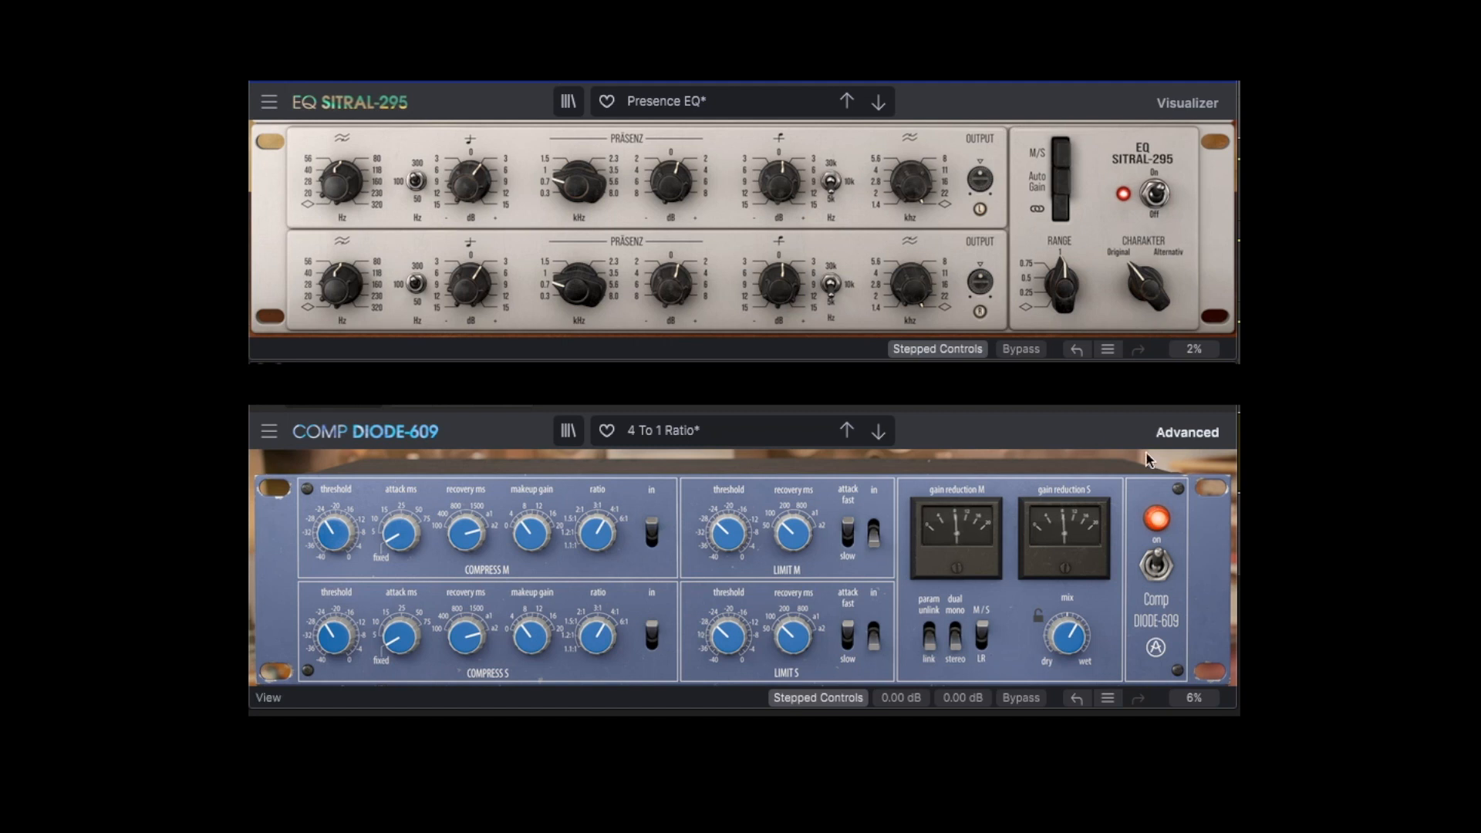
- Load the Slow Volume Rider dynamics preset and switch the gain reduction meters to the graph display
click(803, 428)
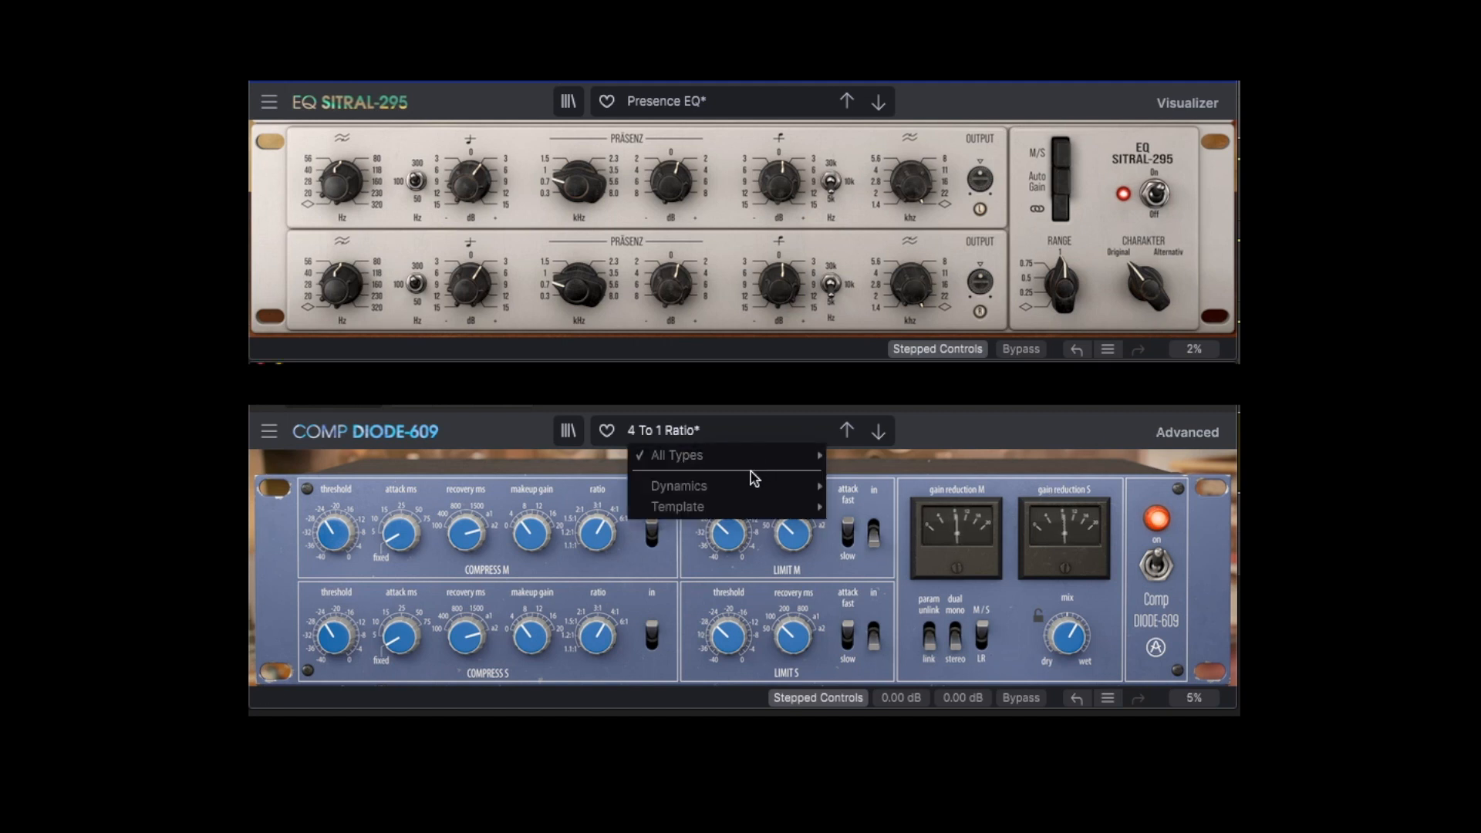
mouse_move(749, 484)
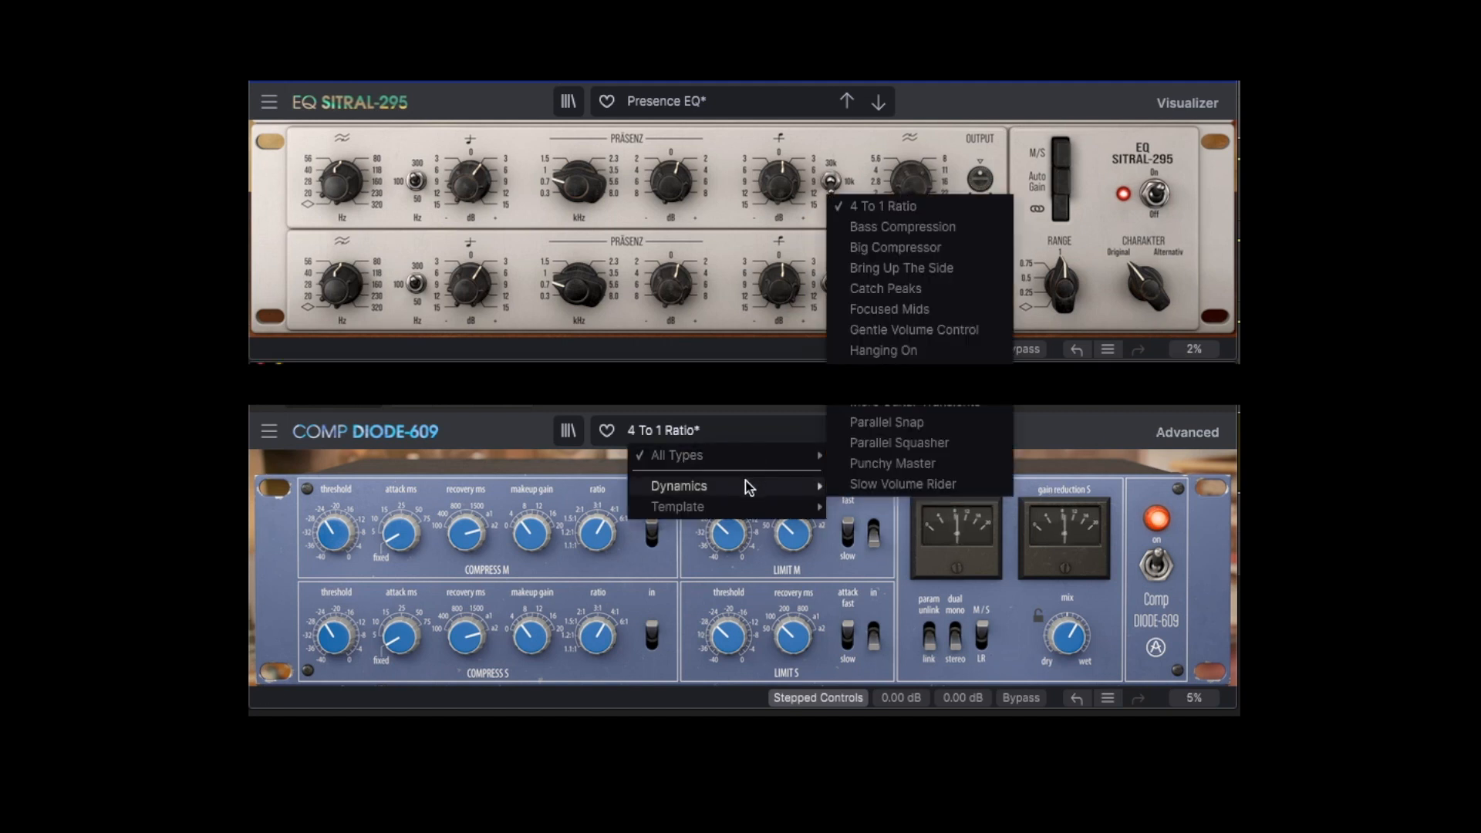
click(883, 484)
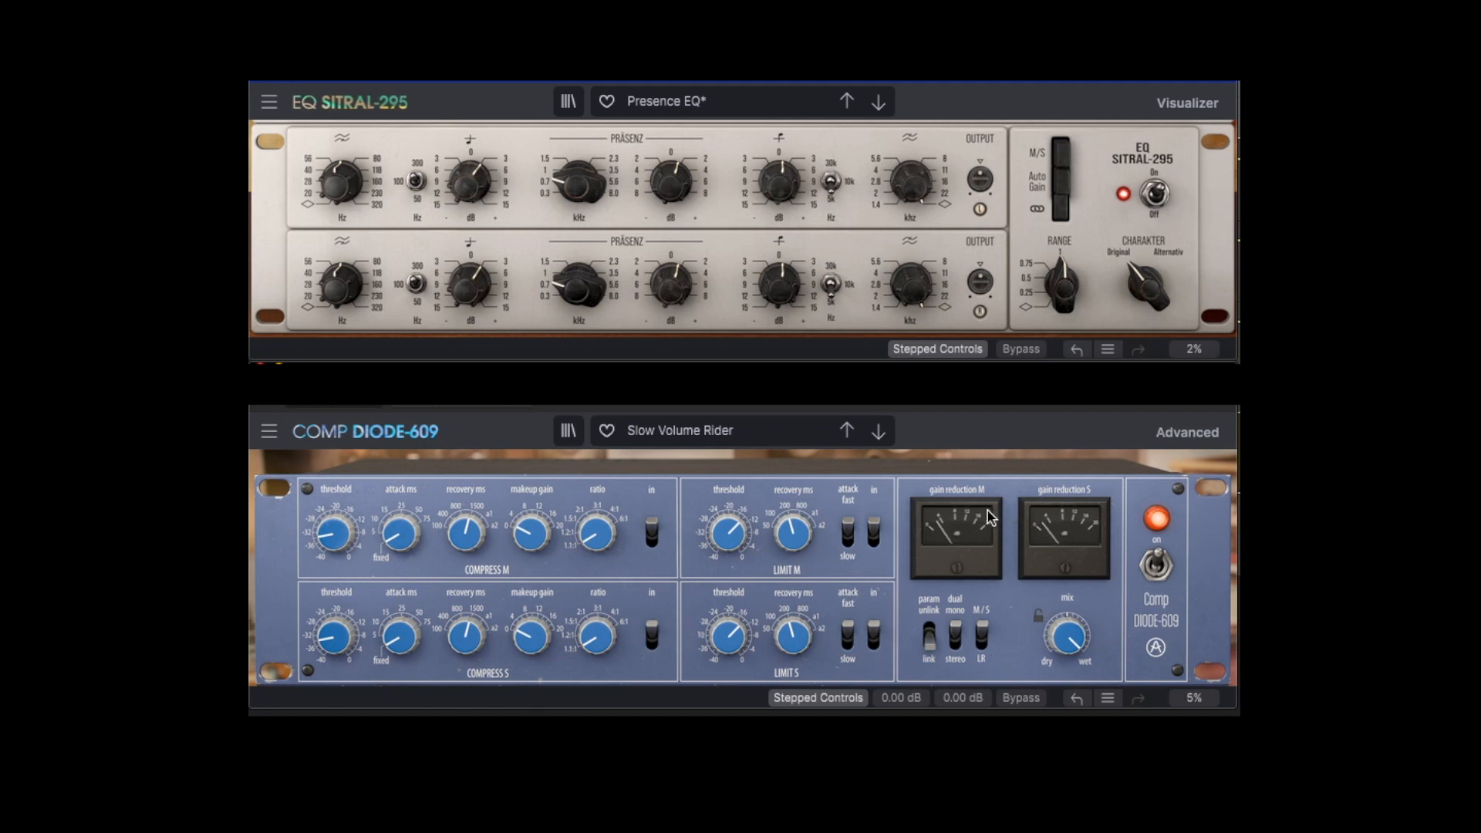
click(1031, 544)
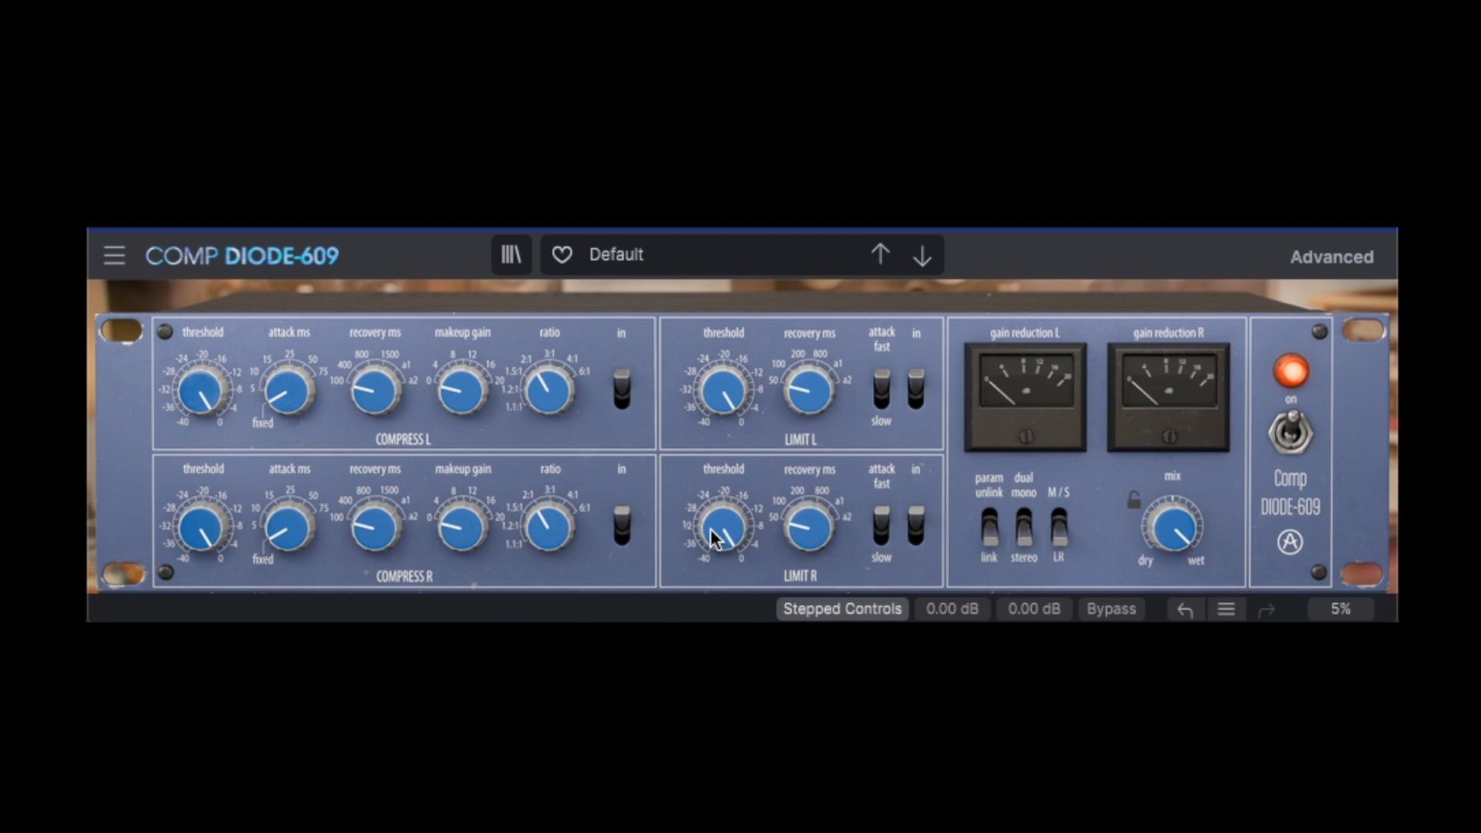
- On the Default preset, lower the linked limiter threshold to -10 dB
drag(718, 538, 718, 660)
drag(793, 531, 728, 502)
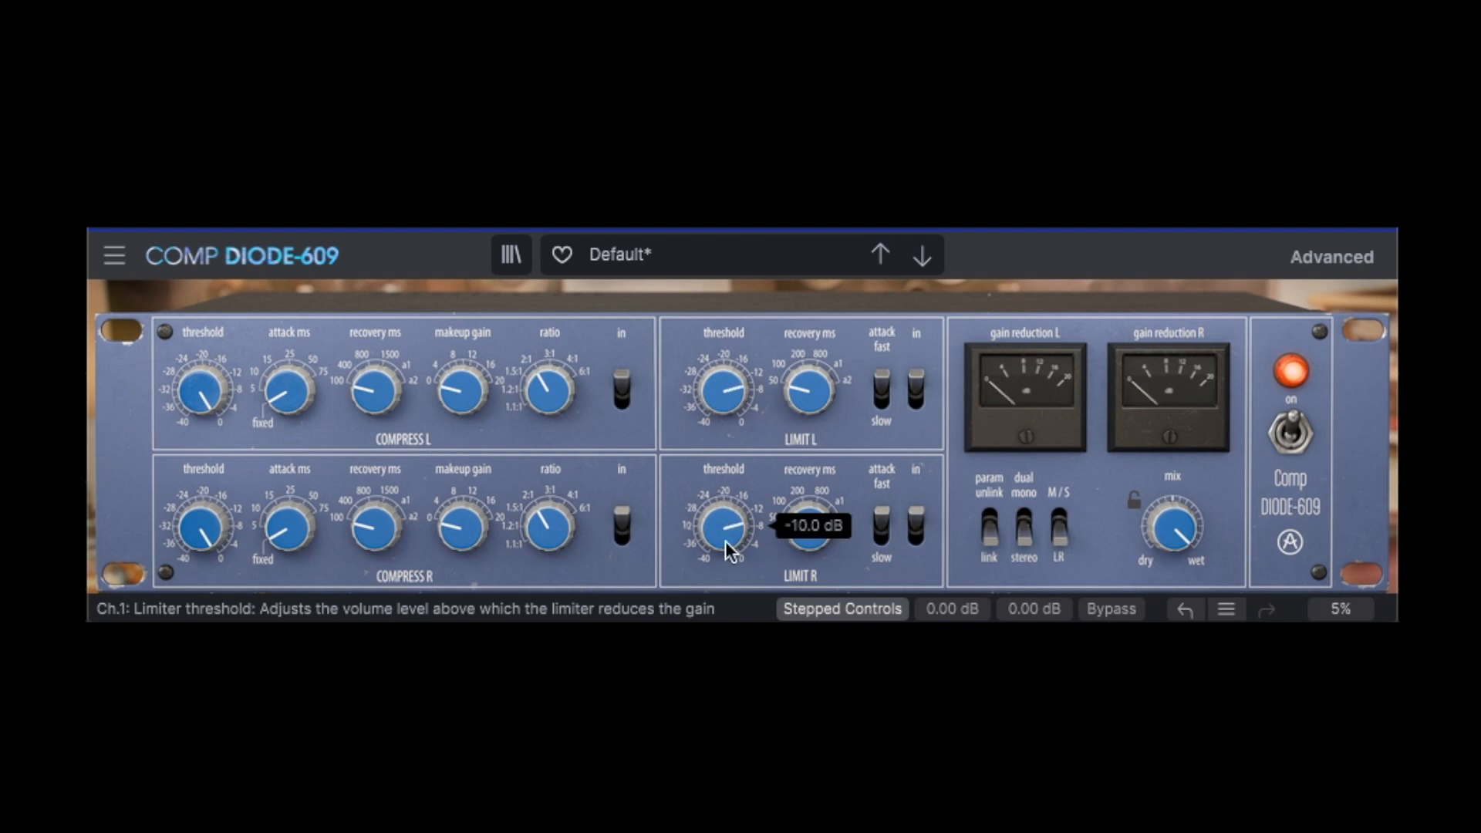
- Lower the linked compressor threshold, set the ratio to 4:1 and raise the makeup gain
mouse_move(217, 540)
drag(218, 540, 217, 553)
drag(549, 549, 479, 518)
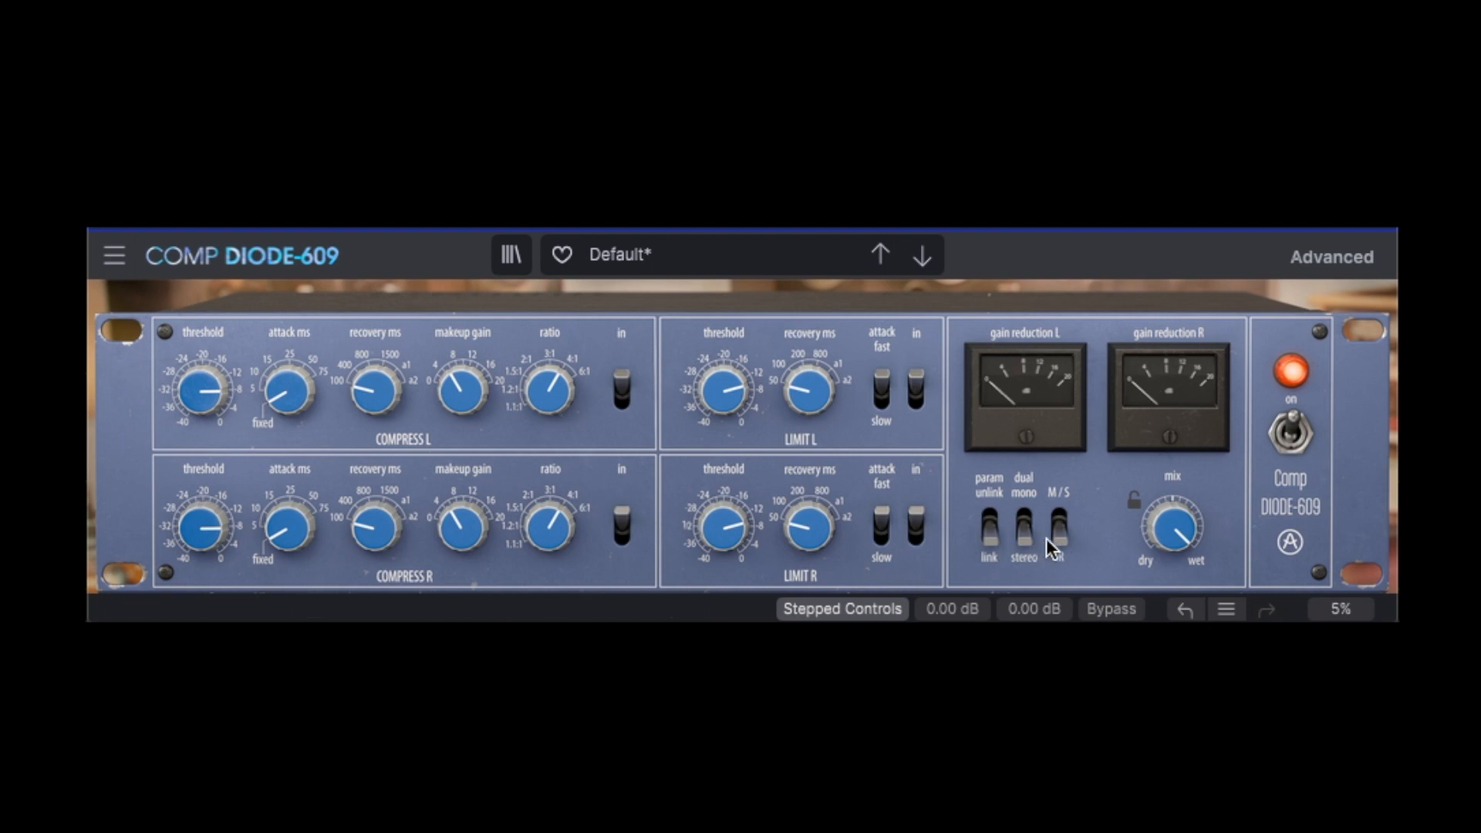
- Switch to unlinked mid/side processing and give the side compressor a 10 ms attack, 400 ms recovery and 1.5:1 ratio
click(1061, 522)
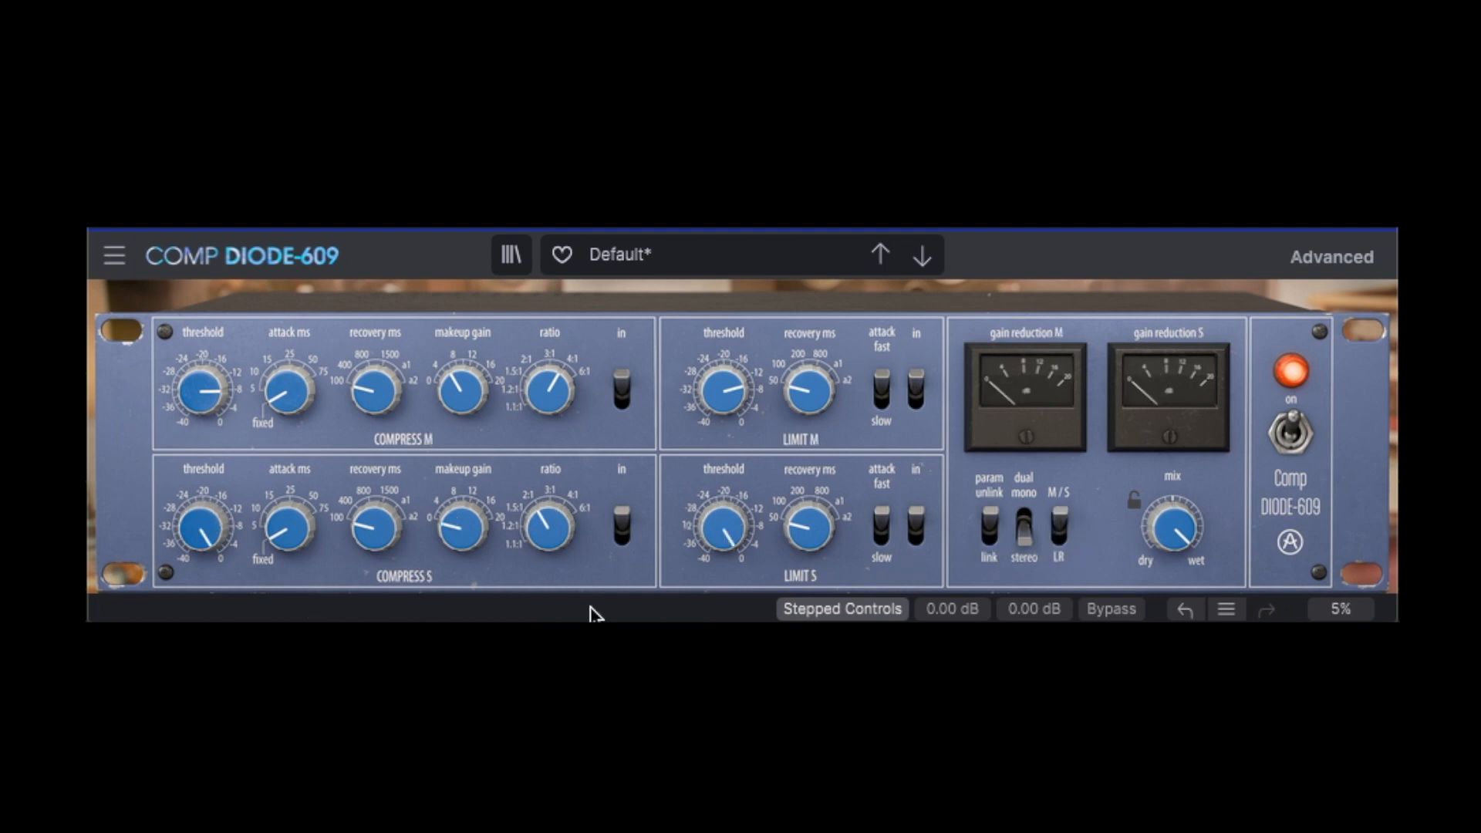
drag(300, 551, 300, 547)
drag(550, 534, 550, 540)
mouse_move(389, 534)
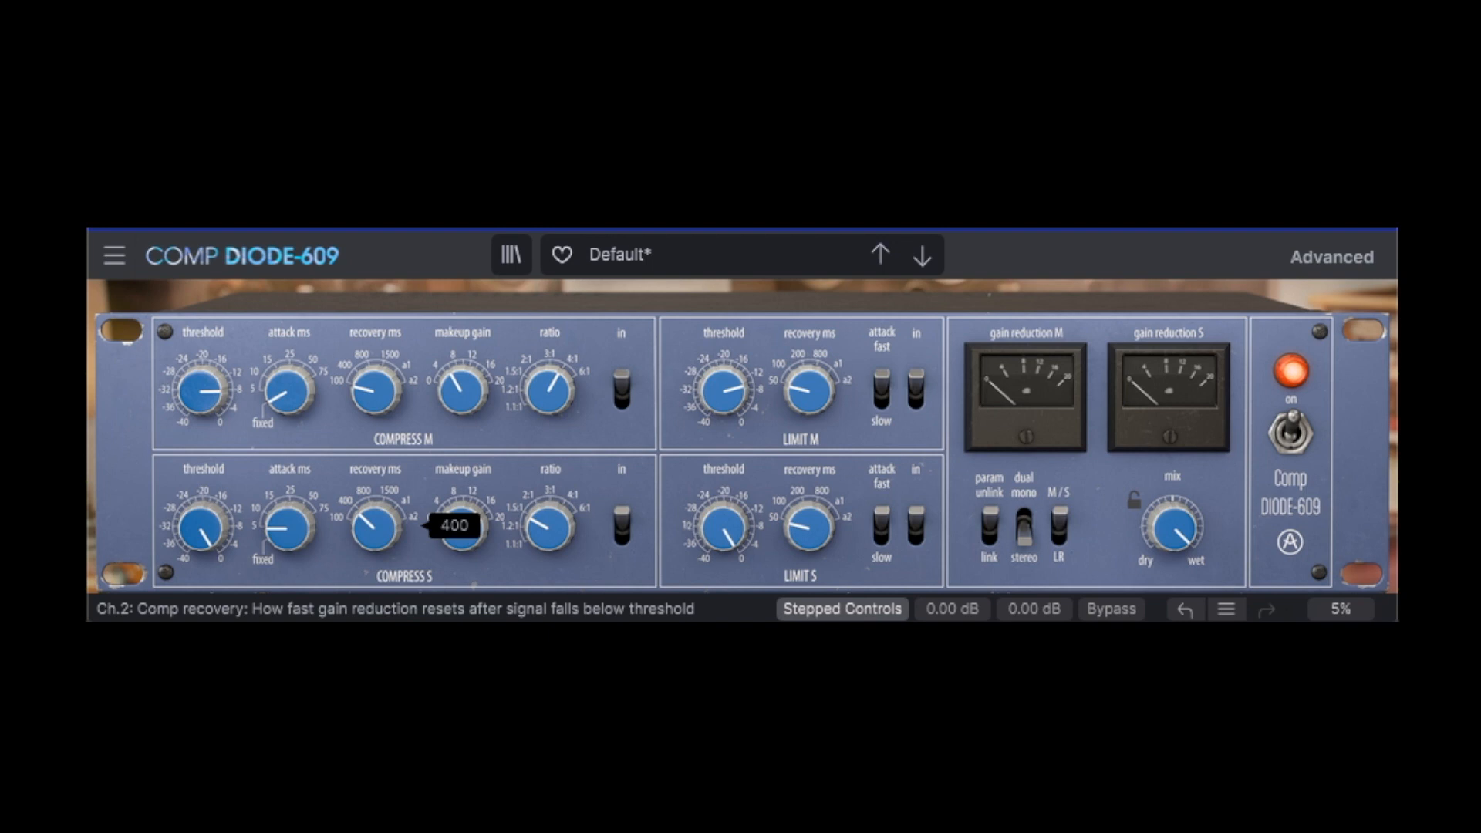
drag(292, 532, 292, 526)
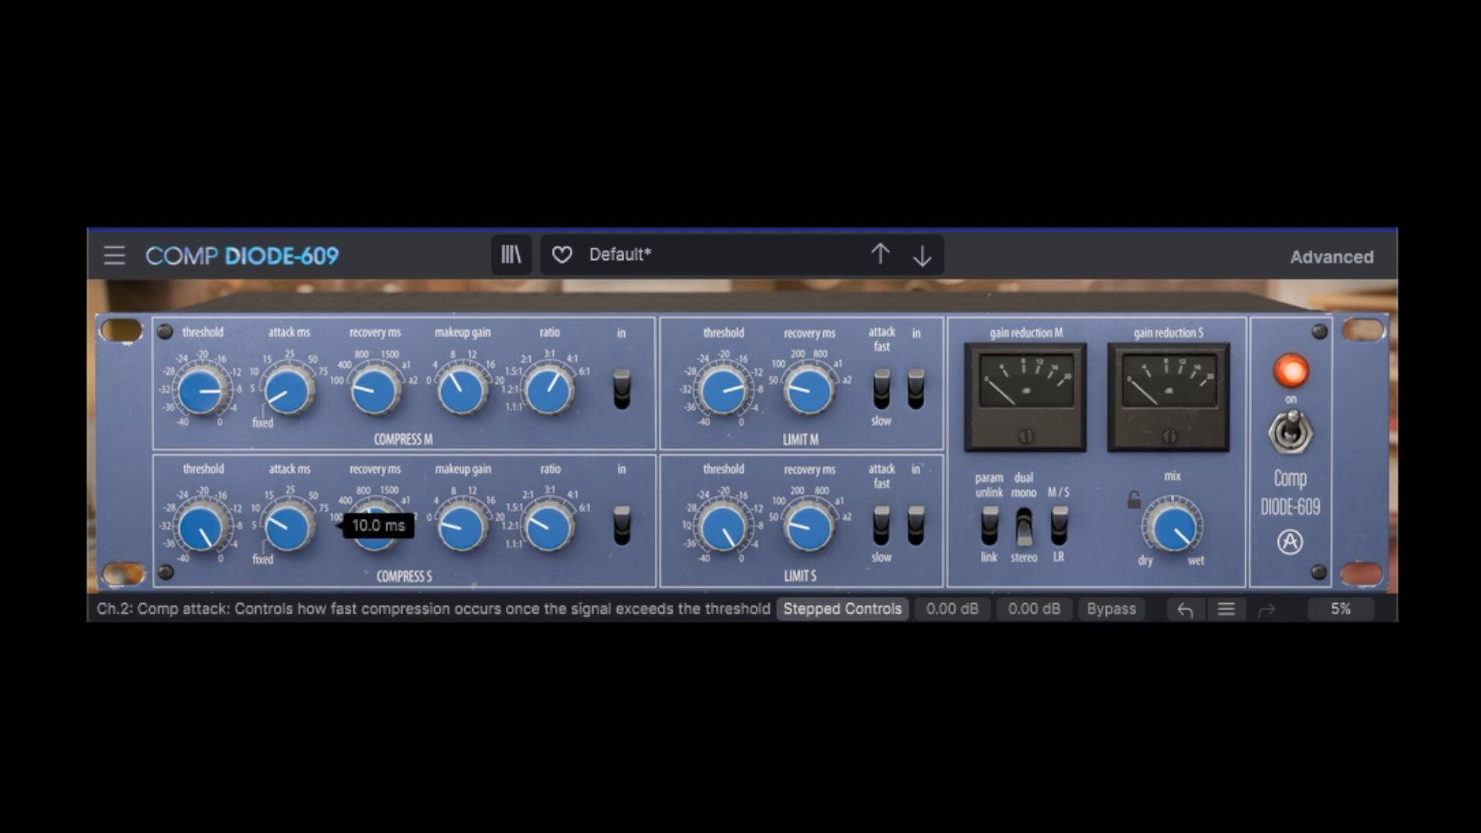
- Set the mid compressor's attack to 15 ms and threshold to about -10 dBm, and the side ratio to 2:1
drag(287, 393, 289, 392)
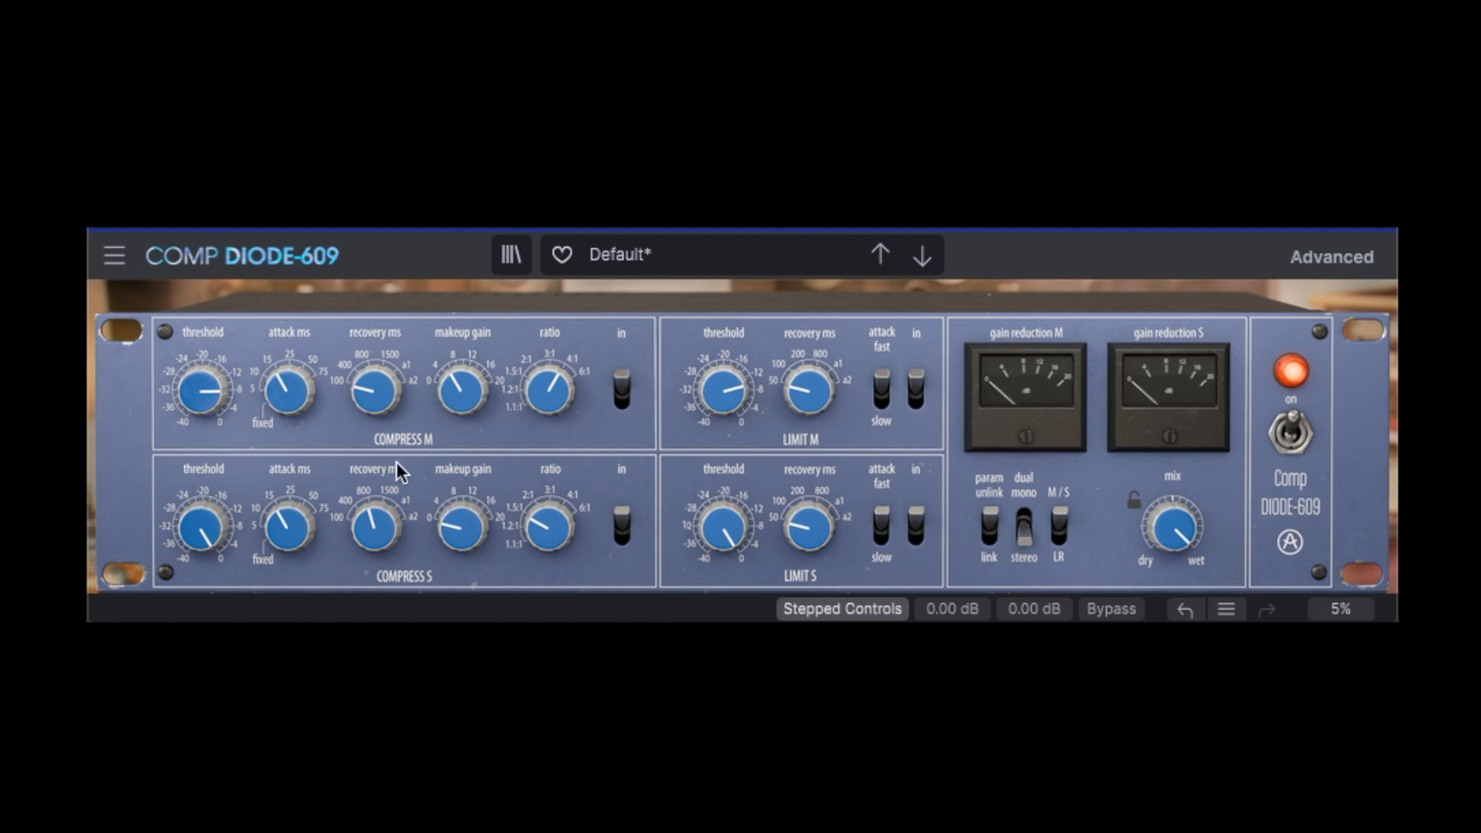
click(199, 405)
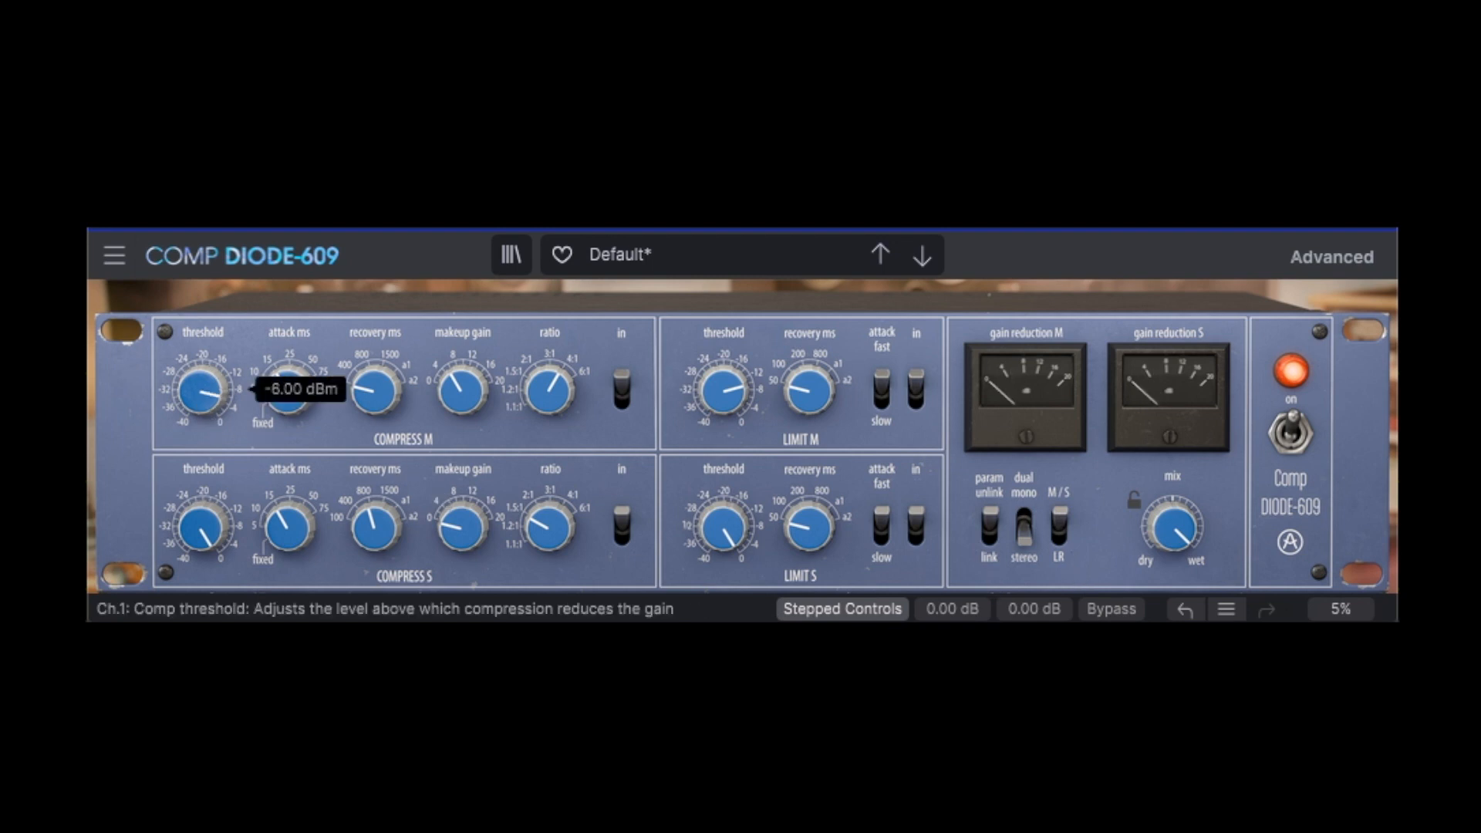
drag(199, 405, 204, 409)
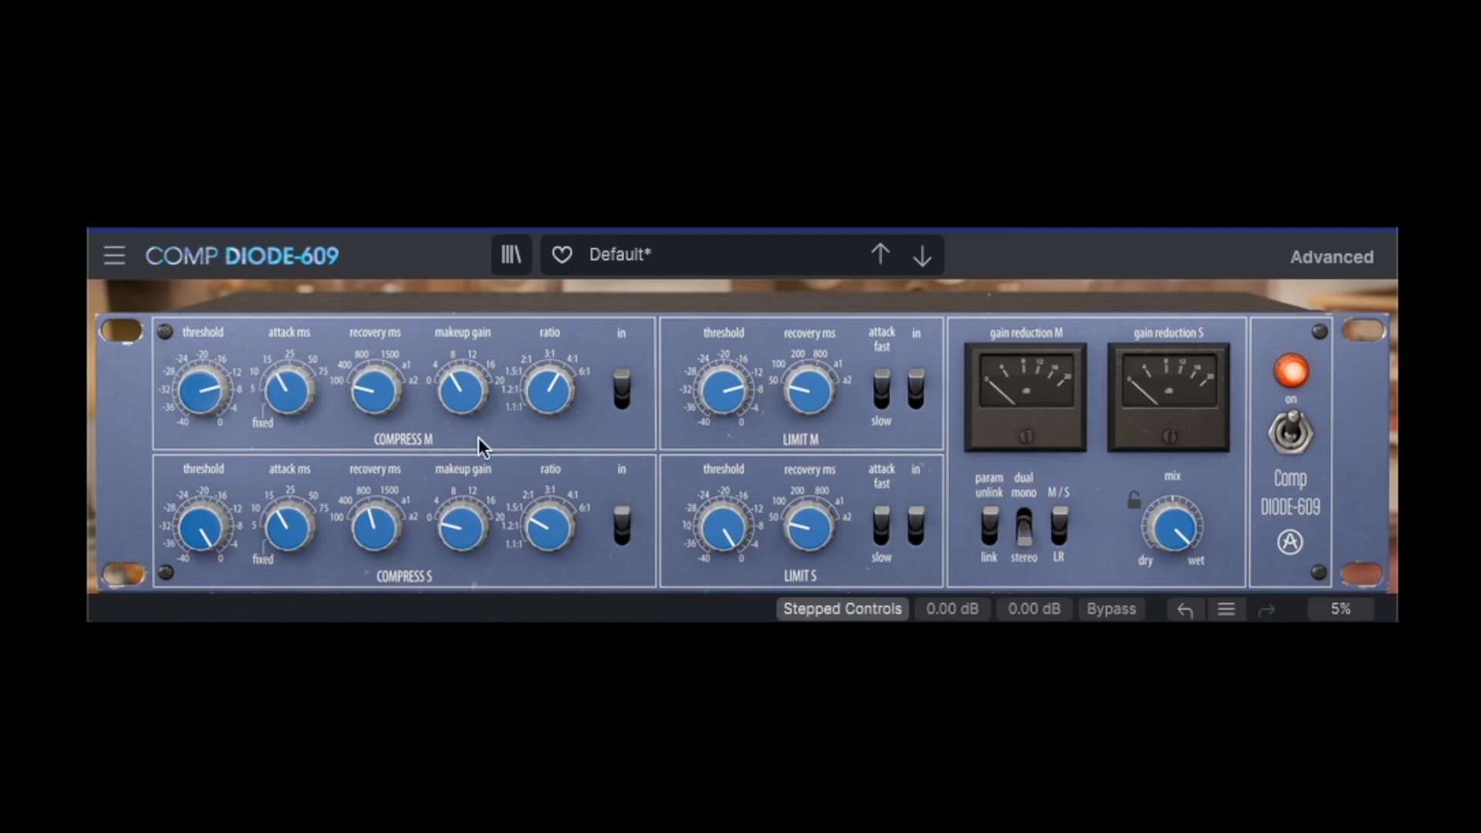
drag(542, 516, 549, 544)
- Open the advanced controls and increase the side-chain look-ahead
click(1310, 260)
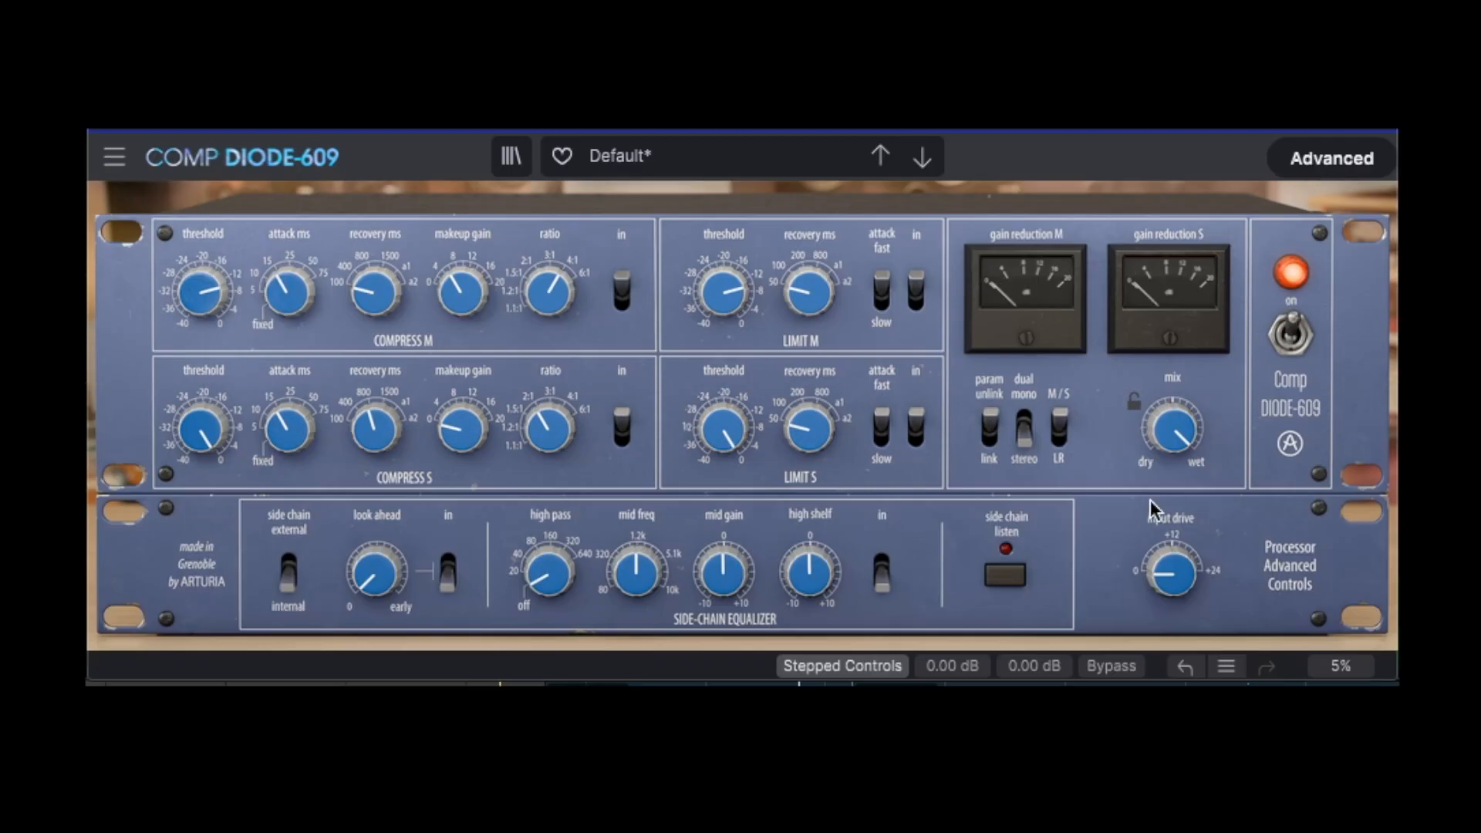
mouse_move(553, 589)
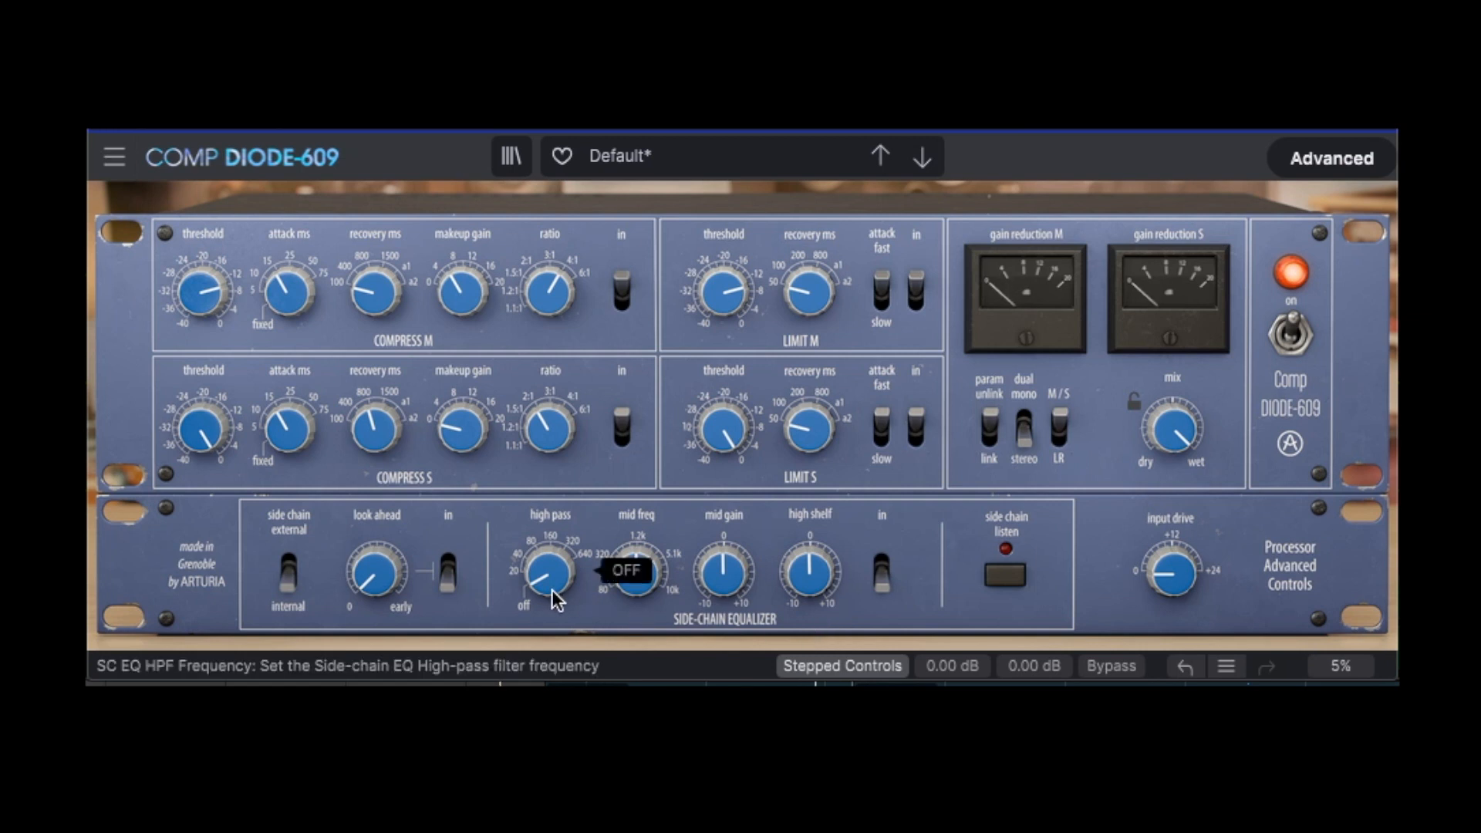
drag(376, 575, 376, 555)
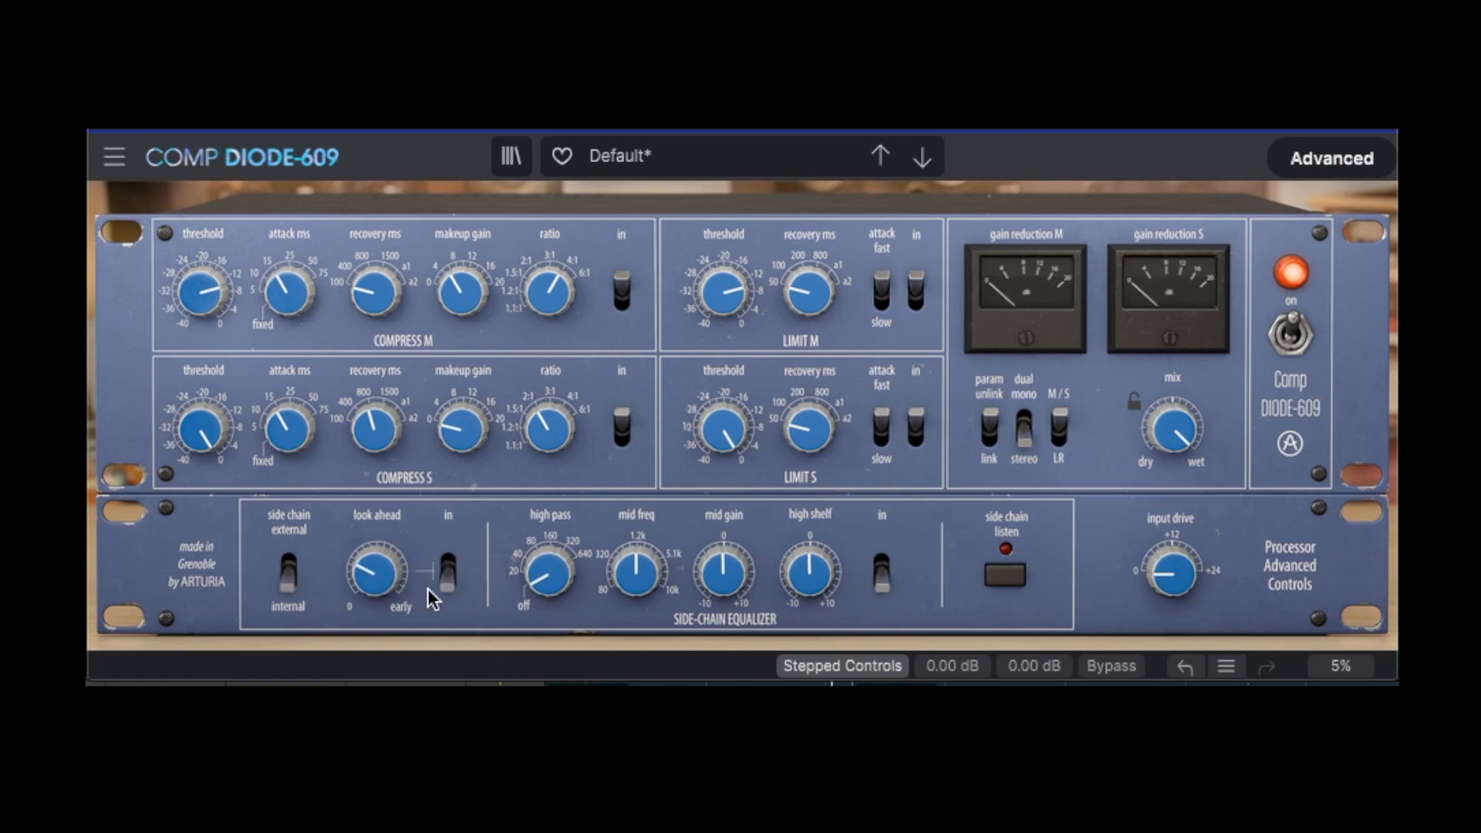
- Raise the side-chain EQ's high-pass and mid frequencies, and toggle side-chain listen on and back off
drag(531, 596, 531, 570)
drag(622, 586, 622, 576)
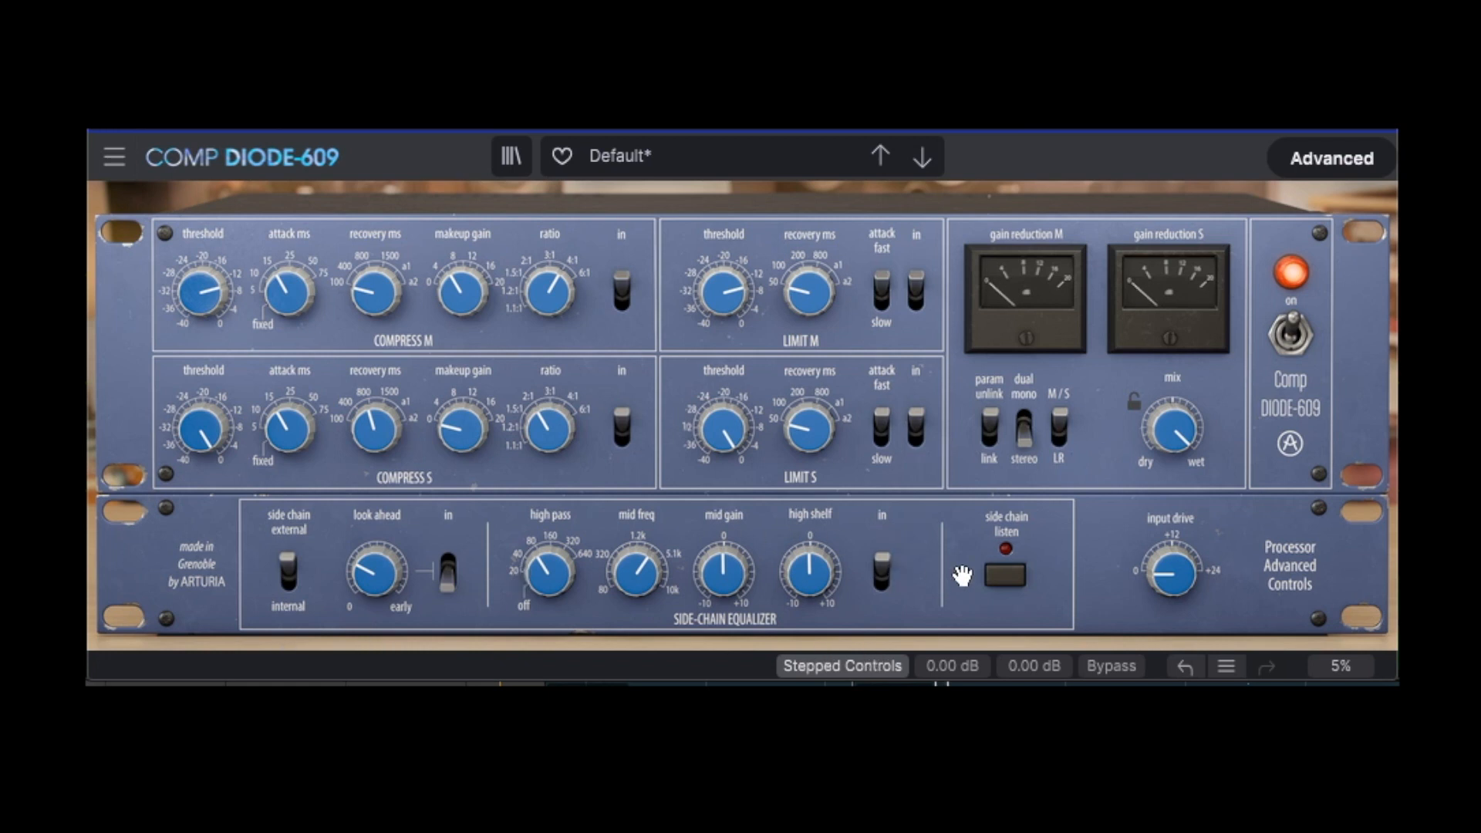
click(1005, 575)
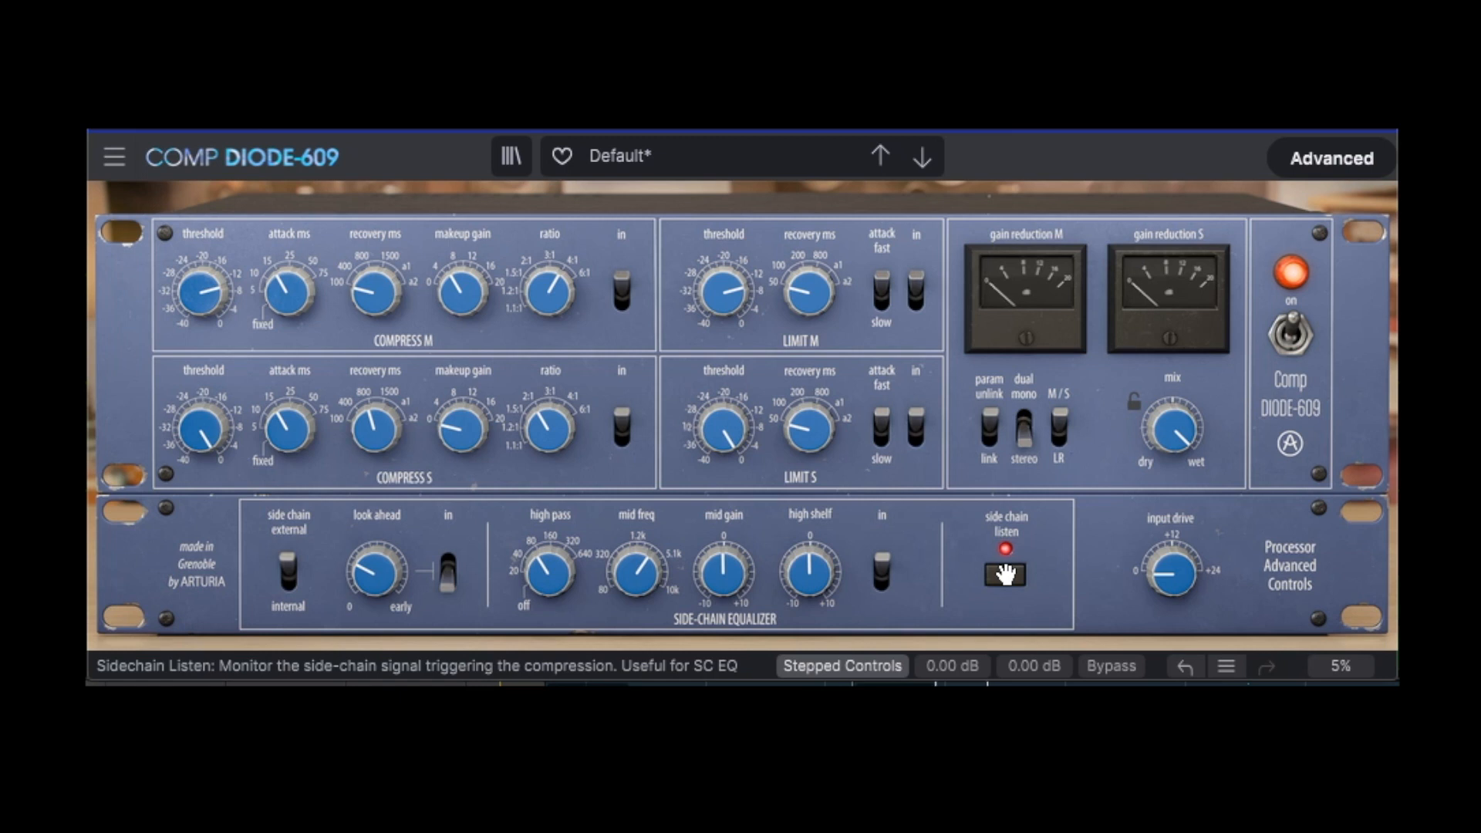
click(1005, 575)
- Increase the look-ahead and boost the side-chain EQ's mid gain and high shelf, with higher high-pass and mid frequencies
drag(374, 572, 374, 555)
drag(802, 583, 803, 568)
drag(539, 569, 539, 552)
drag(636, 573, 636, 555)
drag(703, 593, 703, 569)
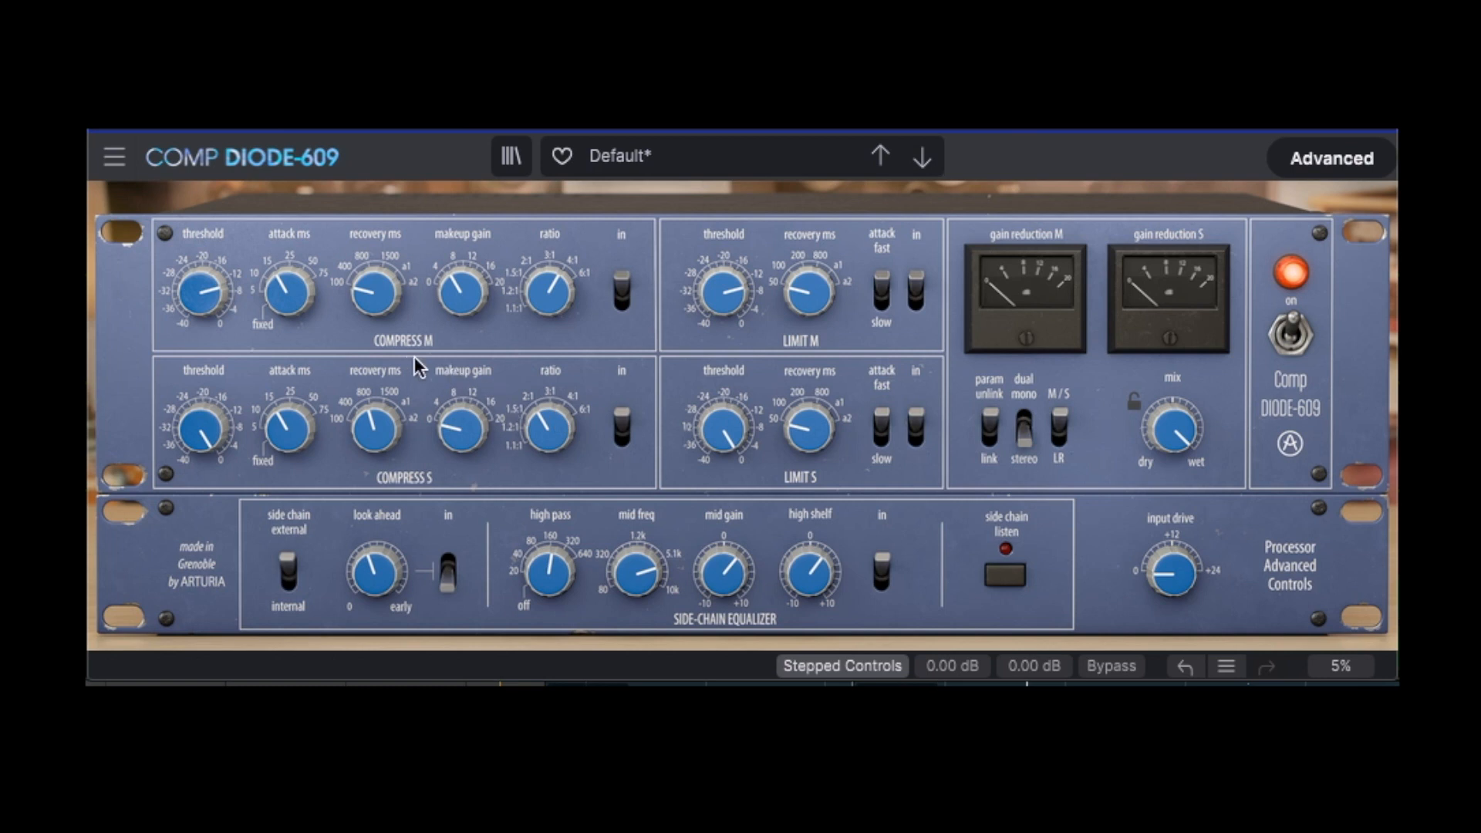
- Set the mid compressor threshold to -2 dBm and raise both the mid and side ratios to 6:1
drag(229, 312, 219, 299)
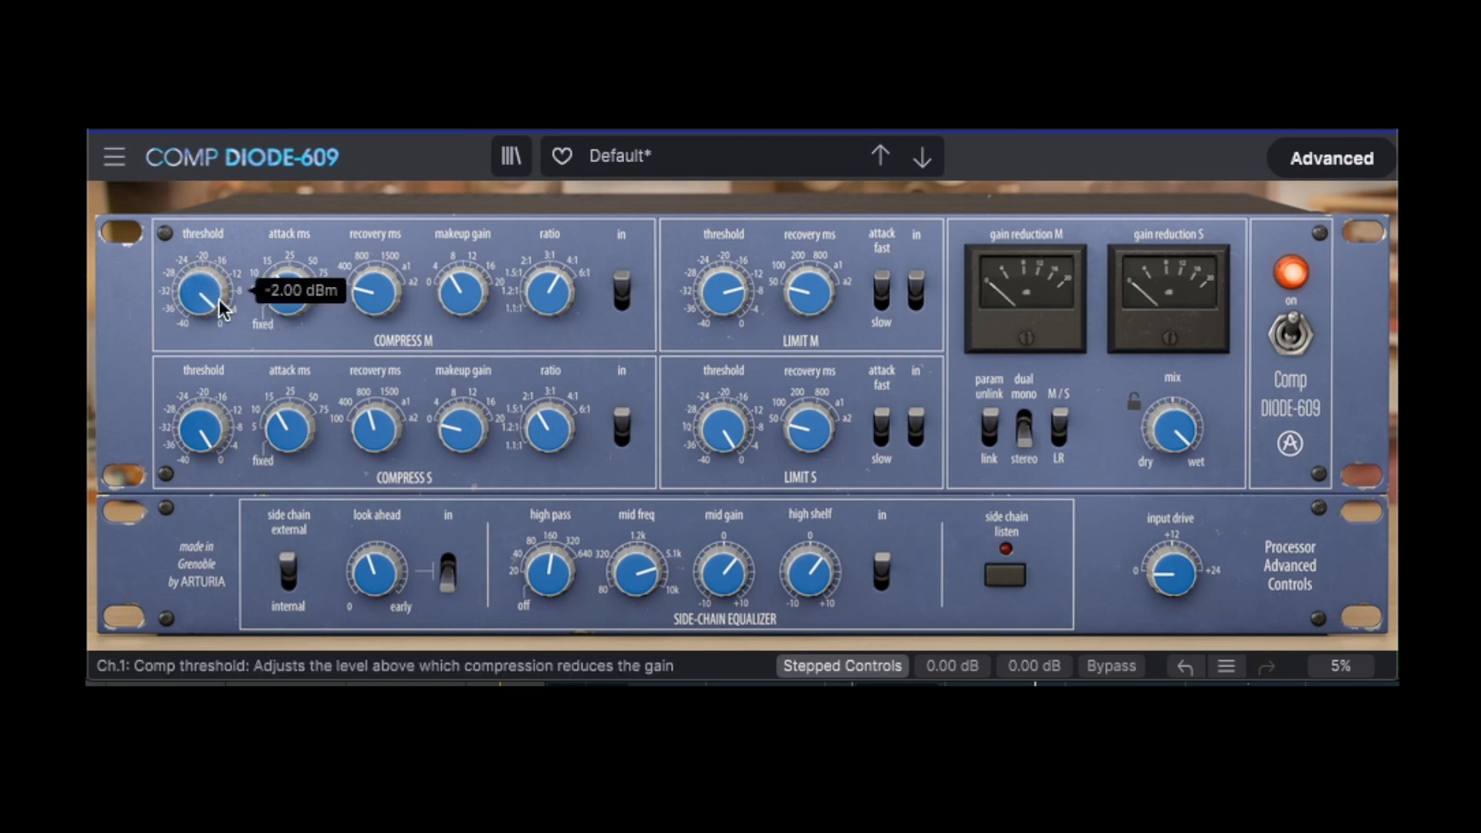
drag(536, 315, 536, 307)
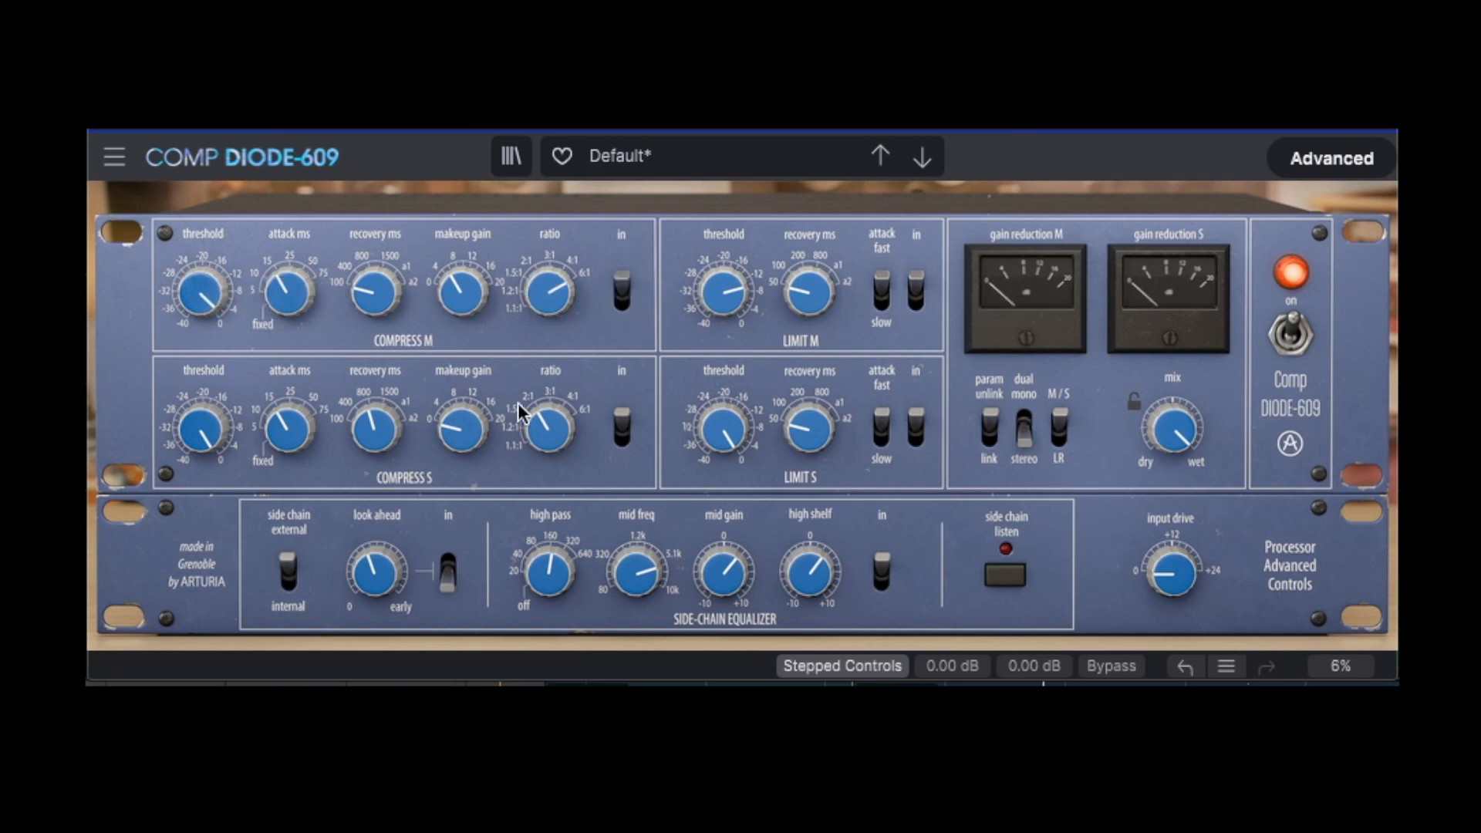
drag(540, 454, 540, 446)
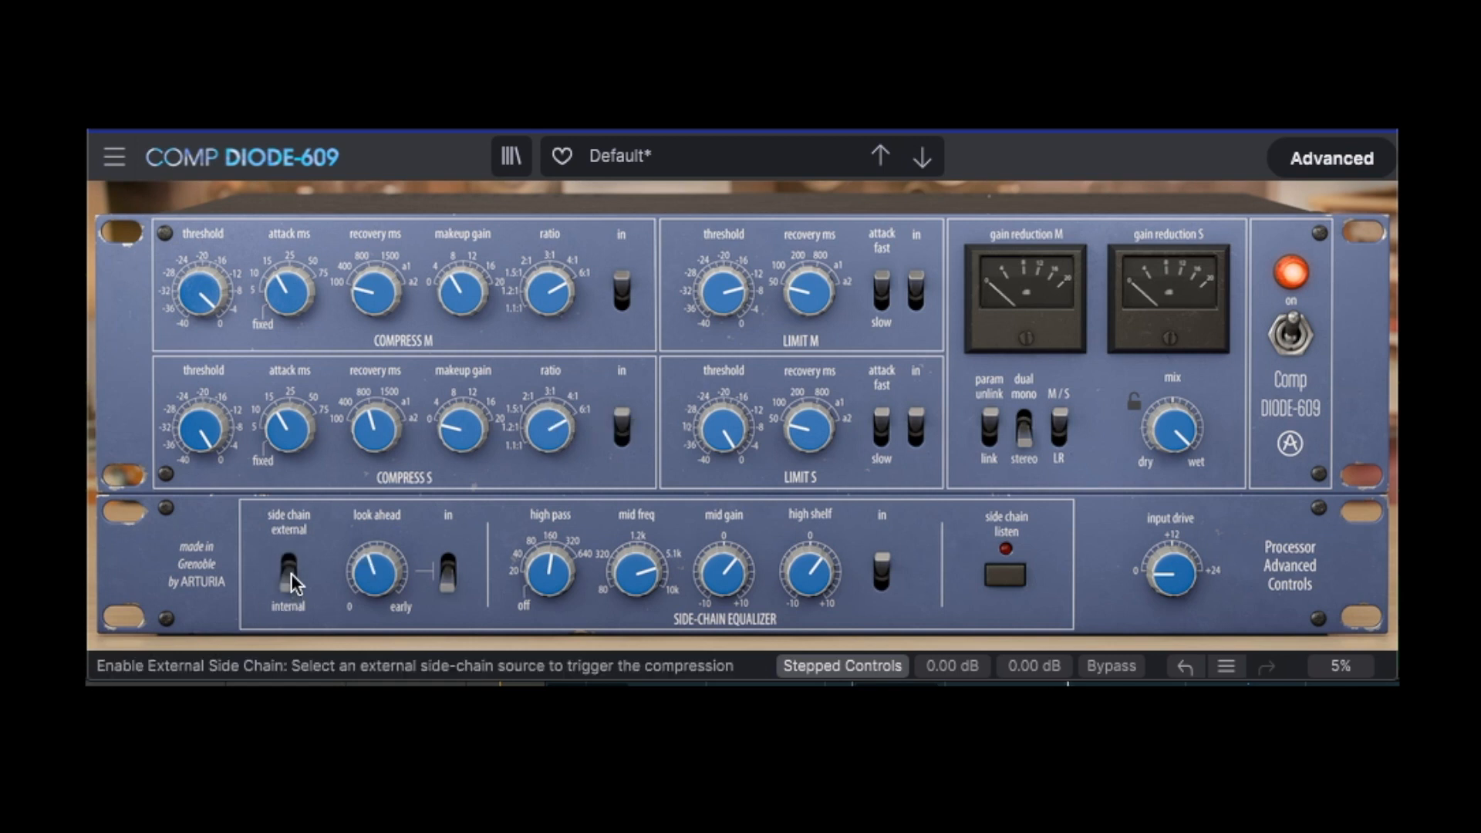
- Increase the side-chain look-ahead to the middle of its range
drag(375, 572, 375, 565)
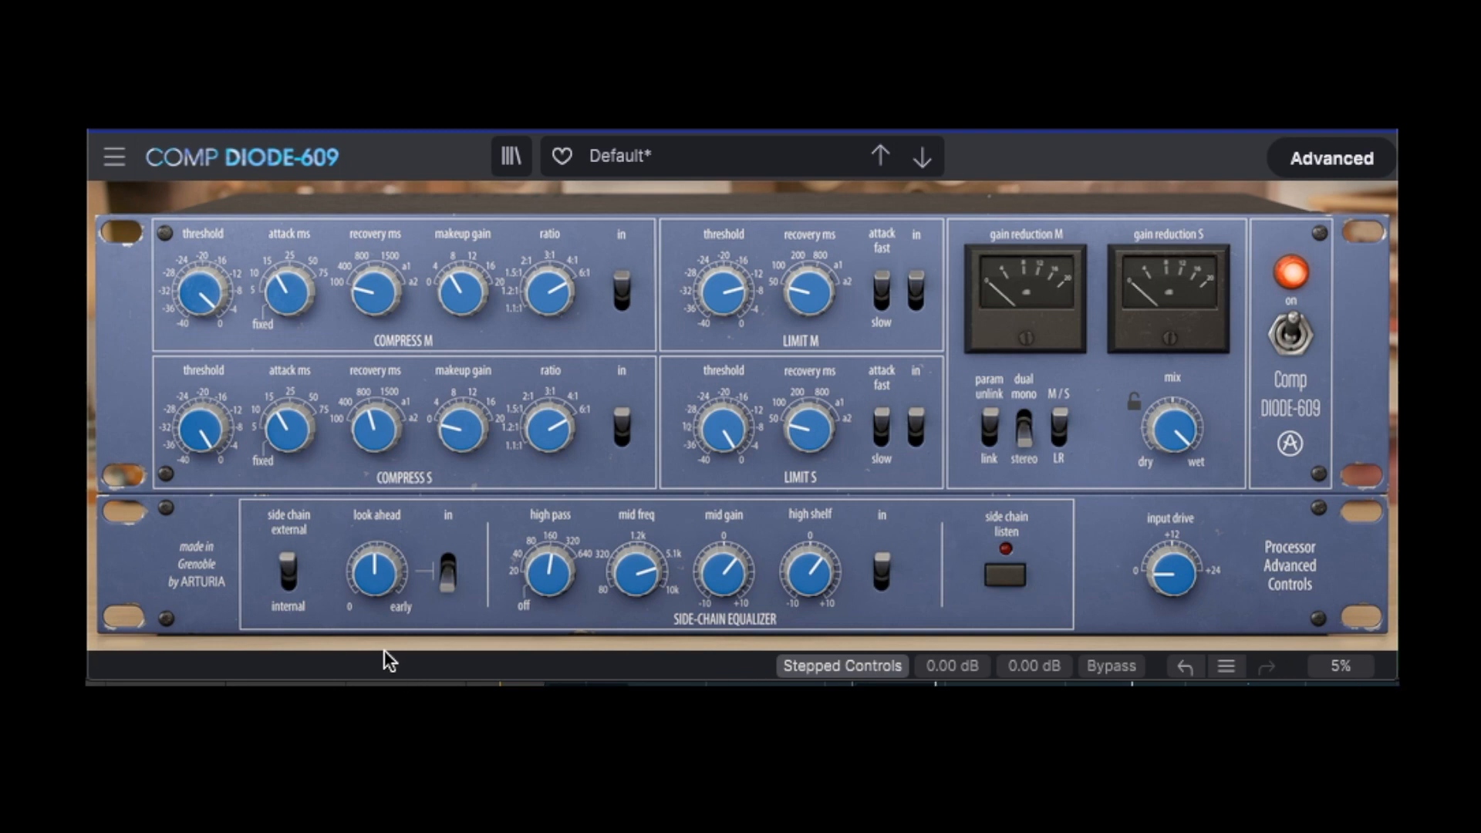
- Lower the limiter thresholds of both the mid and side channels
drag(724, 291, 724, 301)
drag(724, 429, 724, 433)
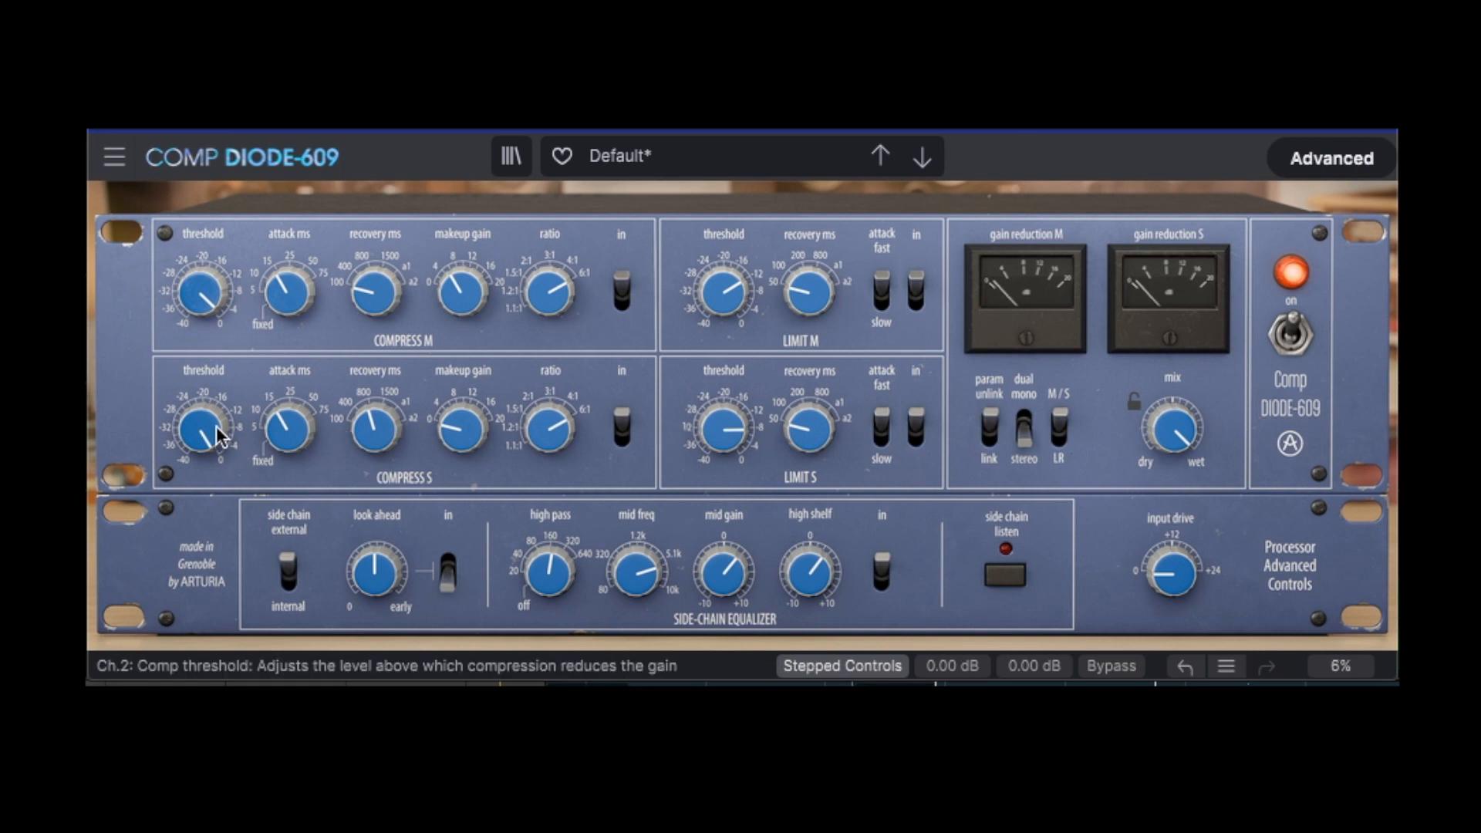
mouse_move(552, 287)
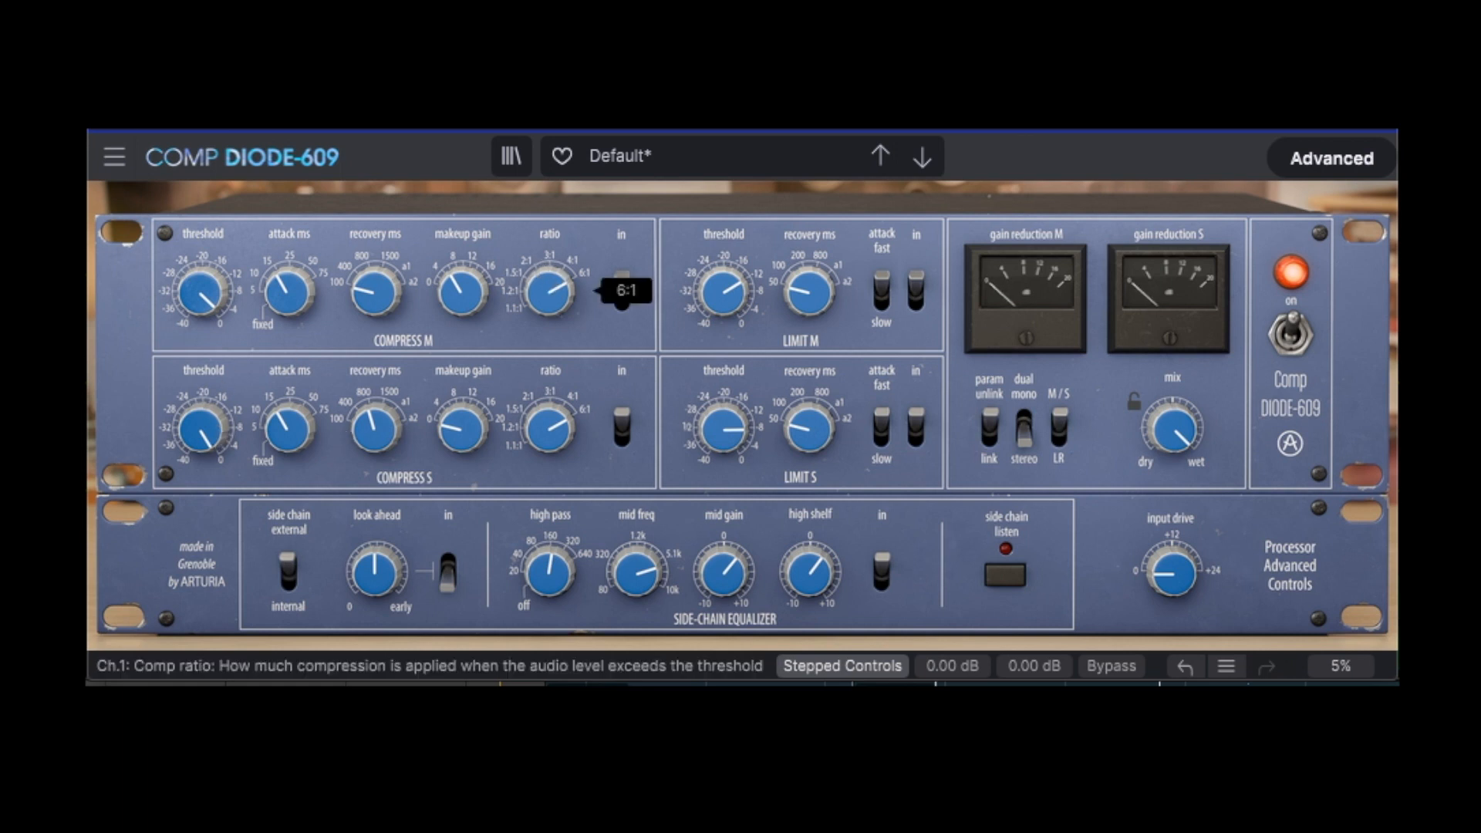
- Load the Big Compressor dynamics preset and adjust the left compressor's makeup gain
click(706, 153)
mouse_move(719, 222)
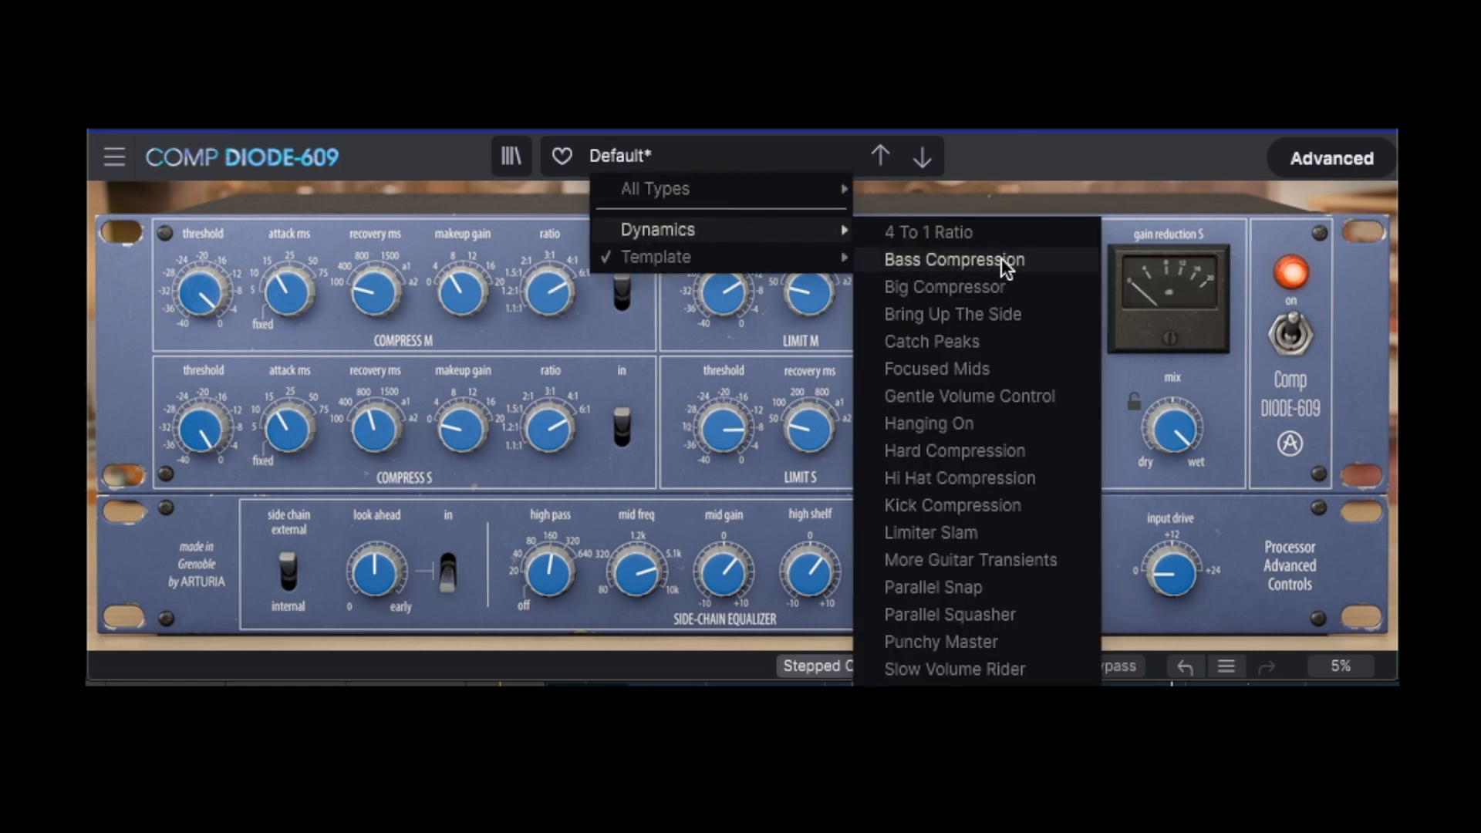
click(1008, 281)
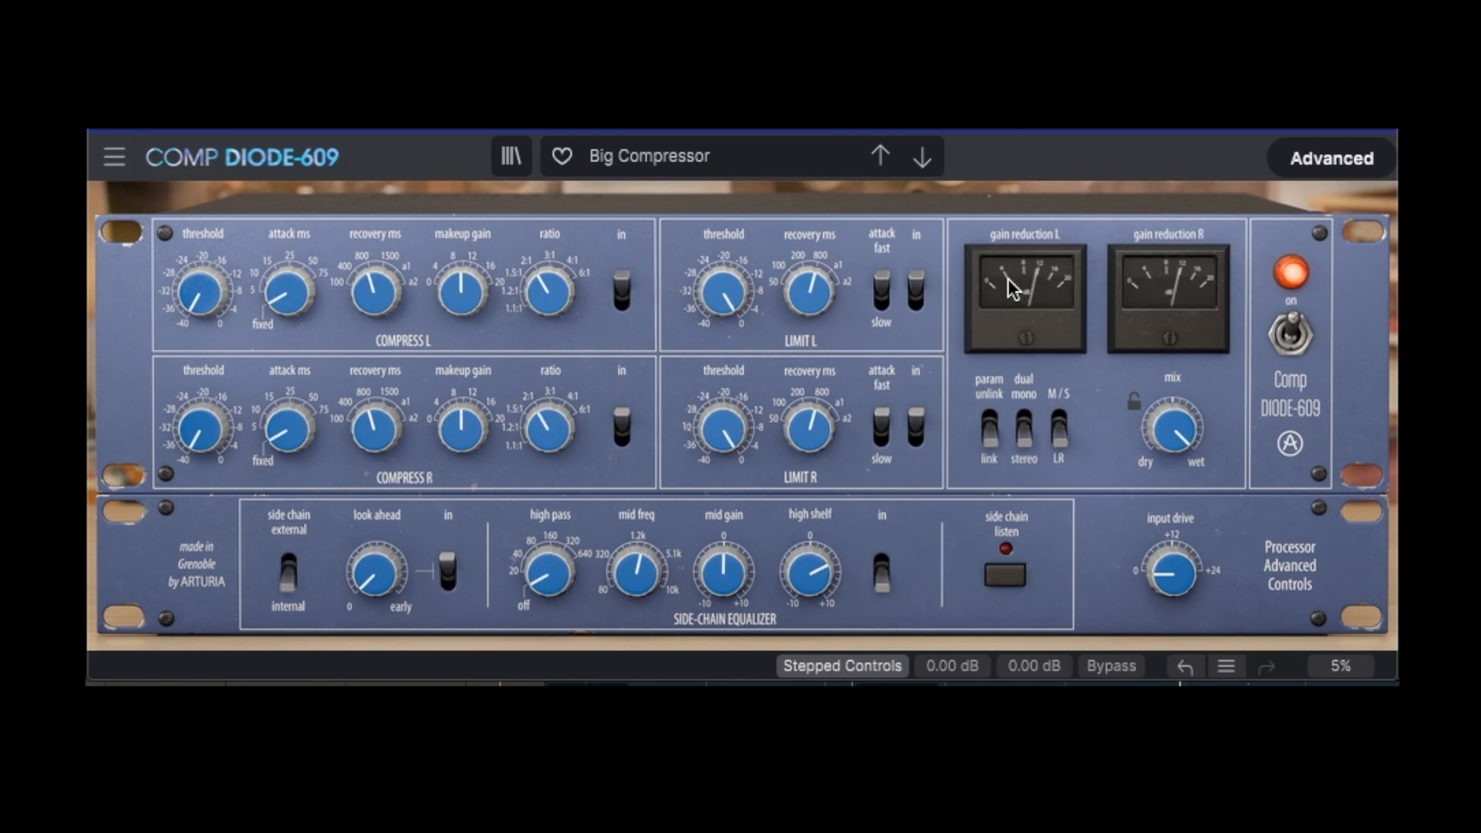
drag(463, 293, 463, 258)
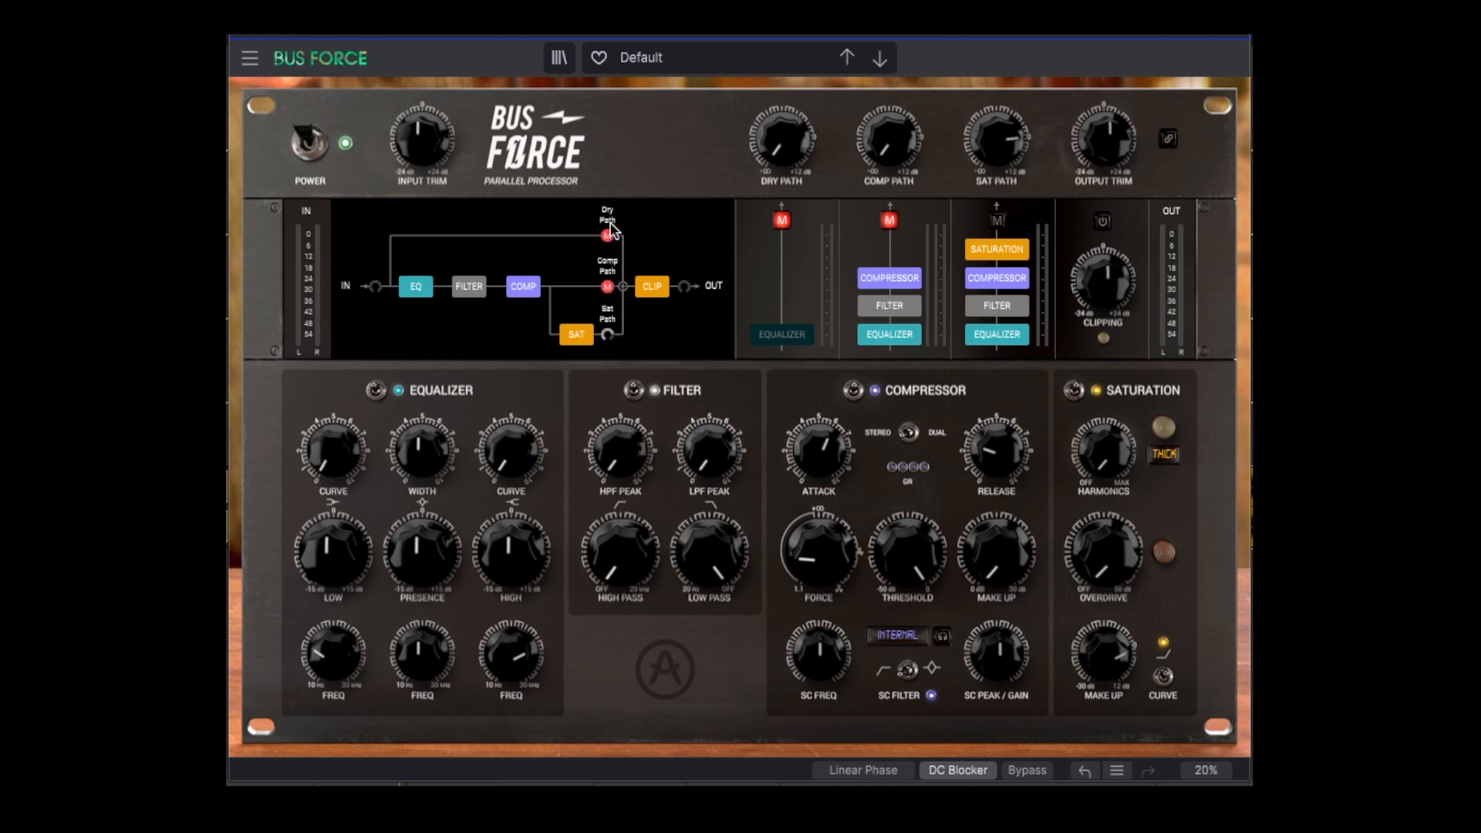
- In Bus FORCE, unmute and re-mute the dry path, and do the same for the comp path
click(783, 222)
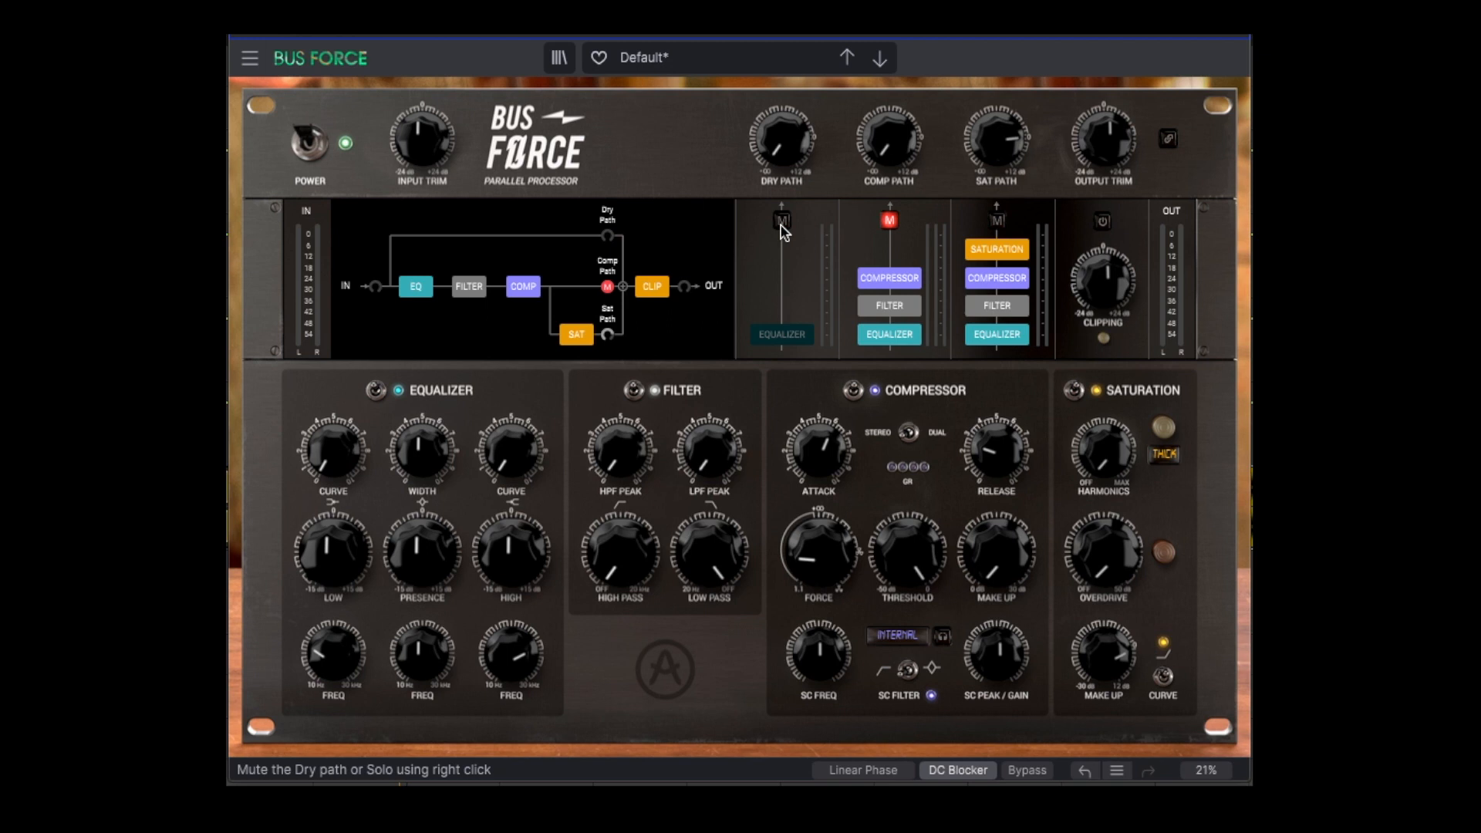
click(782, 222)
click(891, 222)
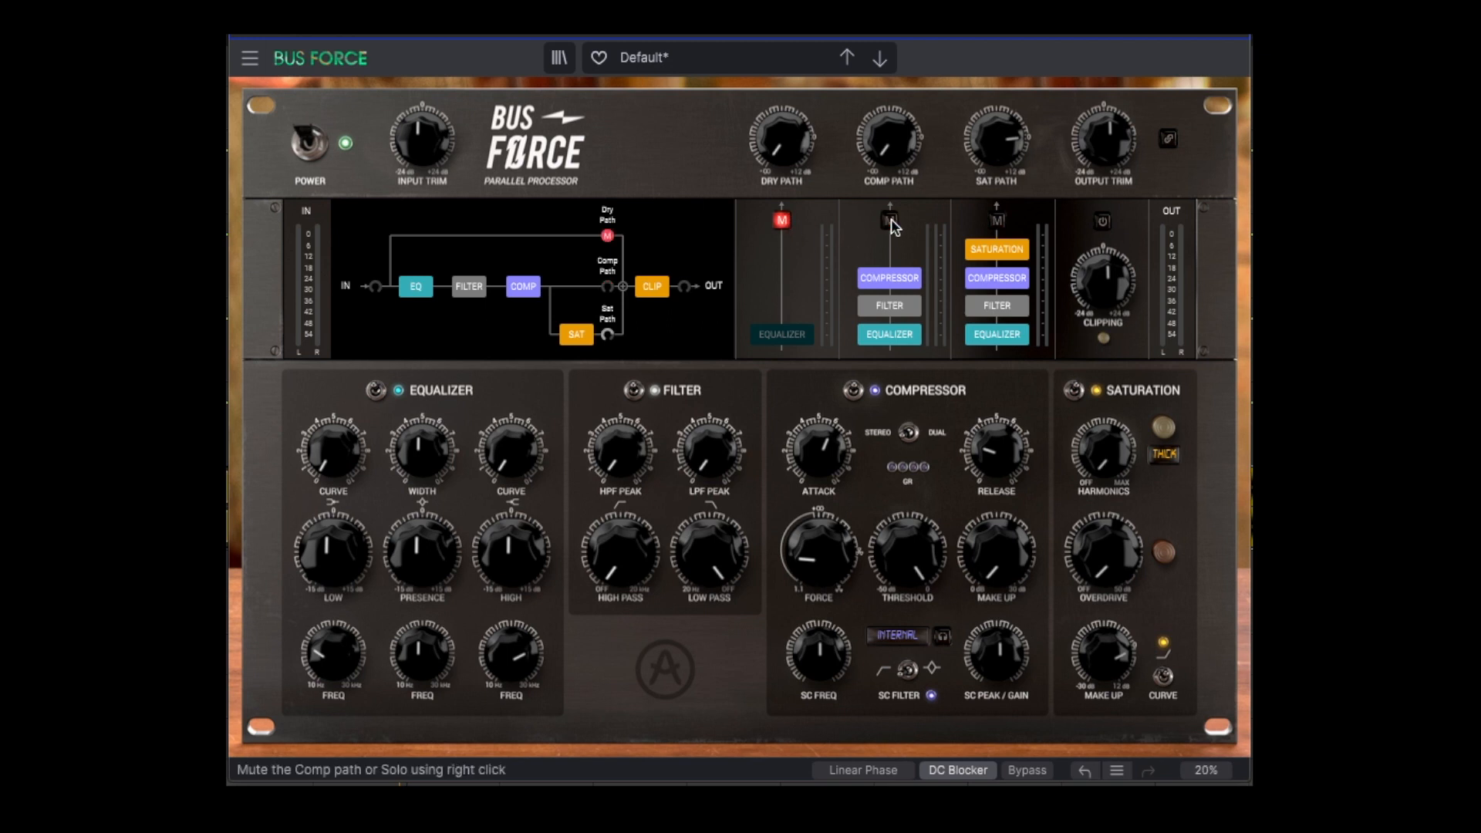
click(891, 223)
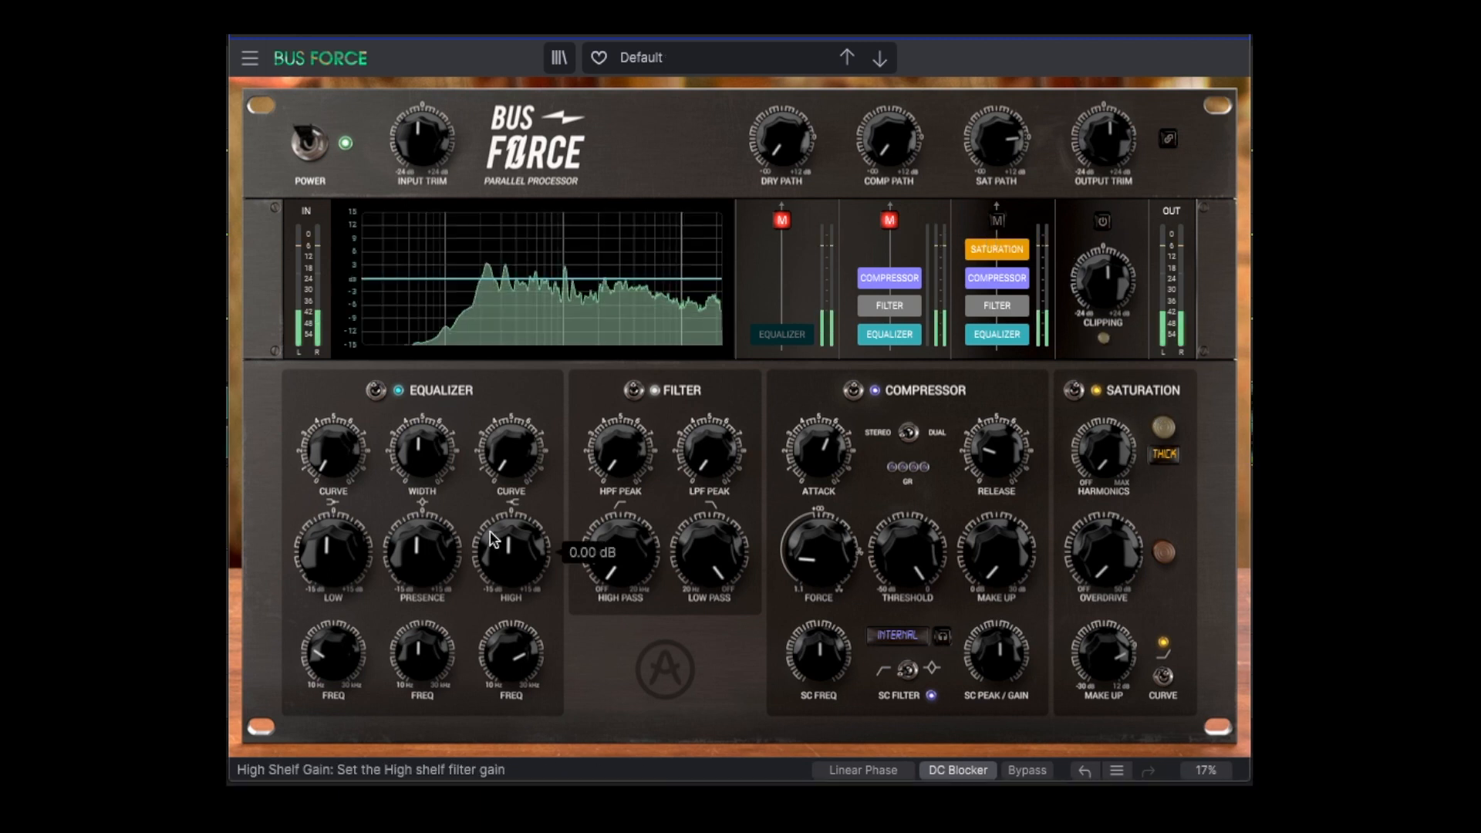
- Raise the equalizer's low shelf curve to 1.56 and increase the high shelf curve
mouse_move(333, 451)
drag(334, 452, 333, 432)
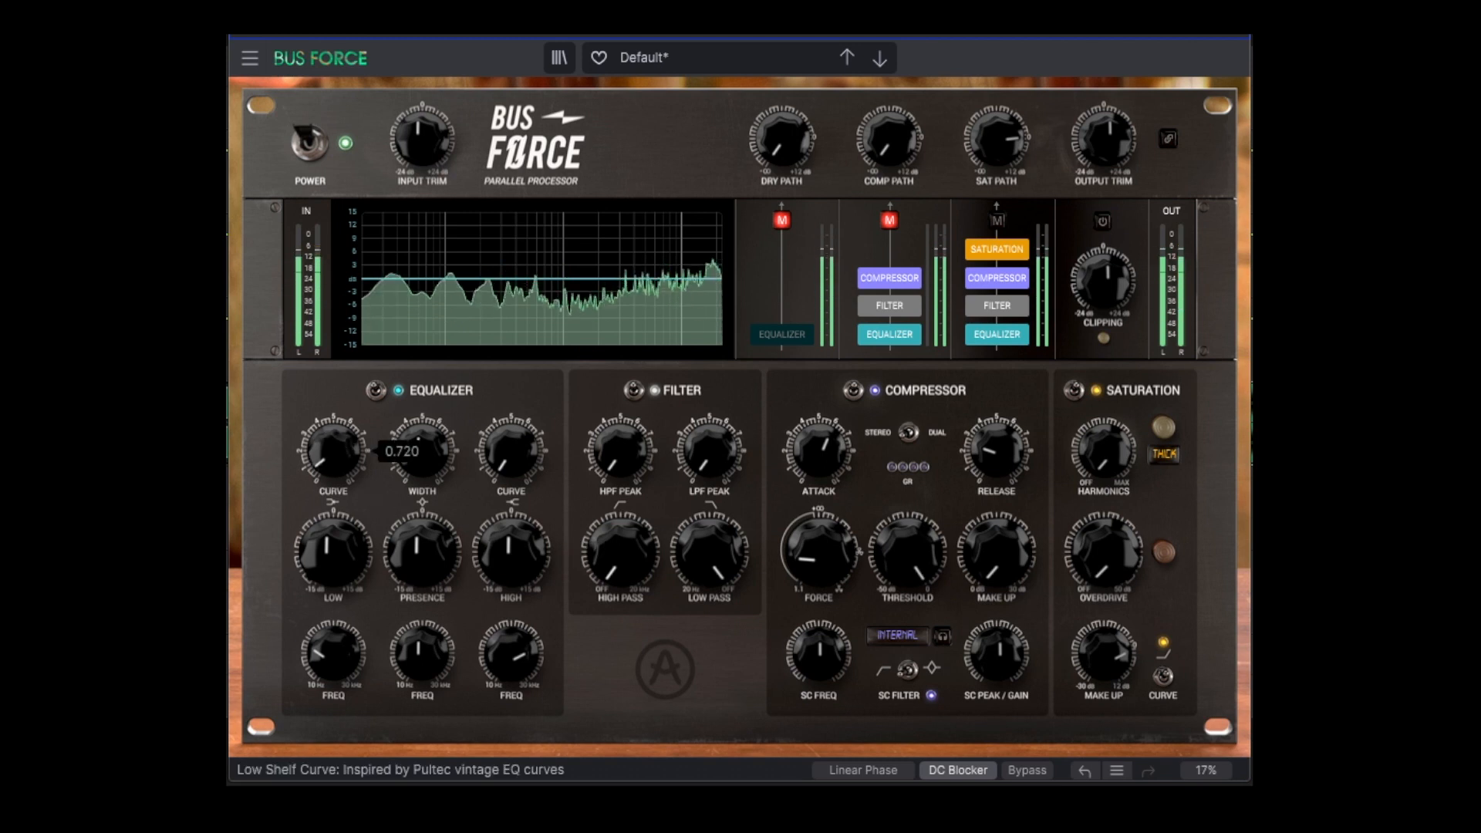
mouse_move(512, 477)
drag(512, 477, 509, 463)
- Boost the low shelf gain to 3.84 dB, raise the high shelf gain, and set the presence gain to -1.92 dB
mouse_move(341, 578)
drag(341, 579, 341, 552)
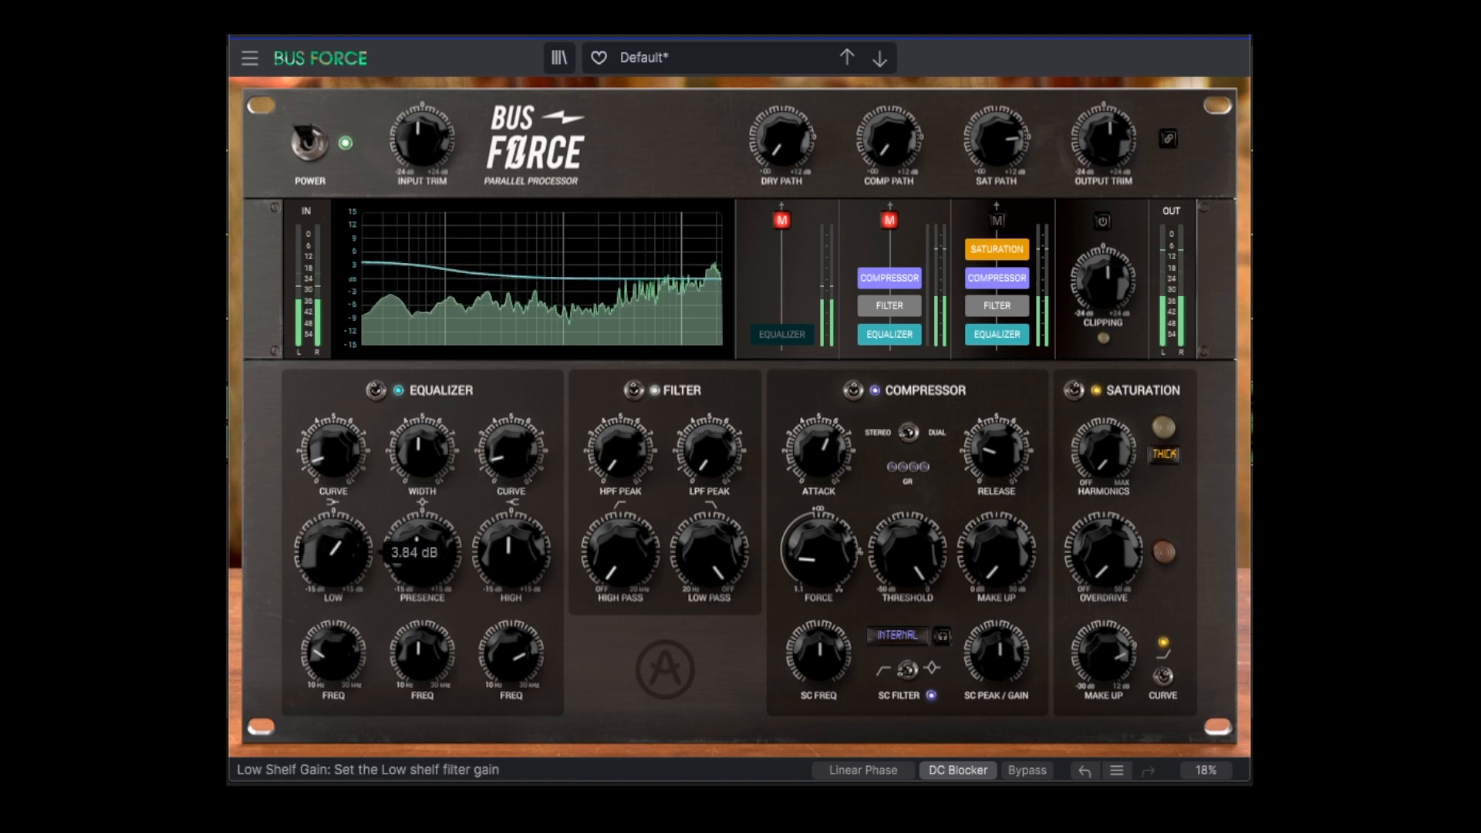
drag(502, 579, 501, 551)
mouse_move(422, 577)
mouse_down()
mouse_move(422, 556)
mouse_move(422, 598)
mouse_up()
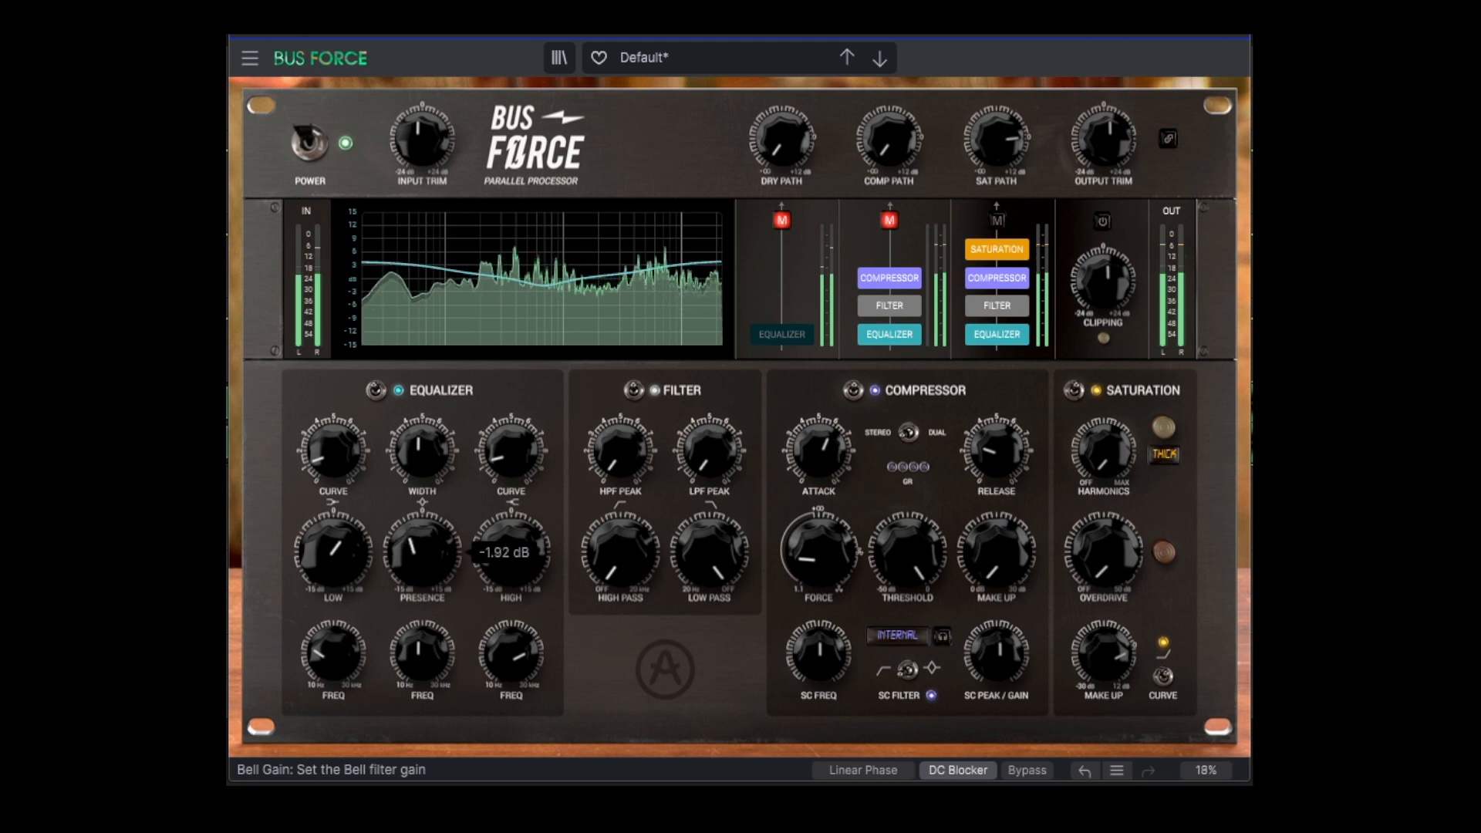
- Sweep the high-pass up to 633 Hz and back down, lower the low-pass frequency, and raise the low-pass peak to 2.96
drag(620, 553, 621, 503)
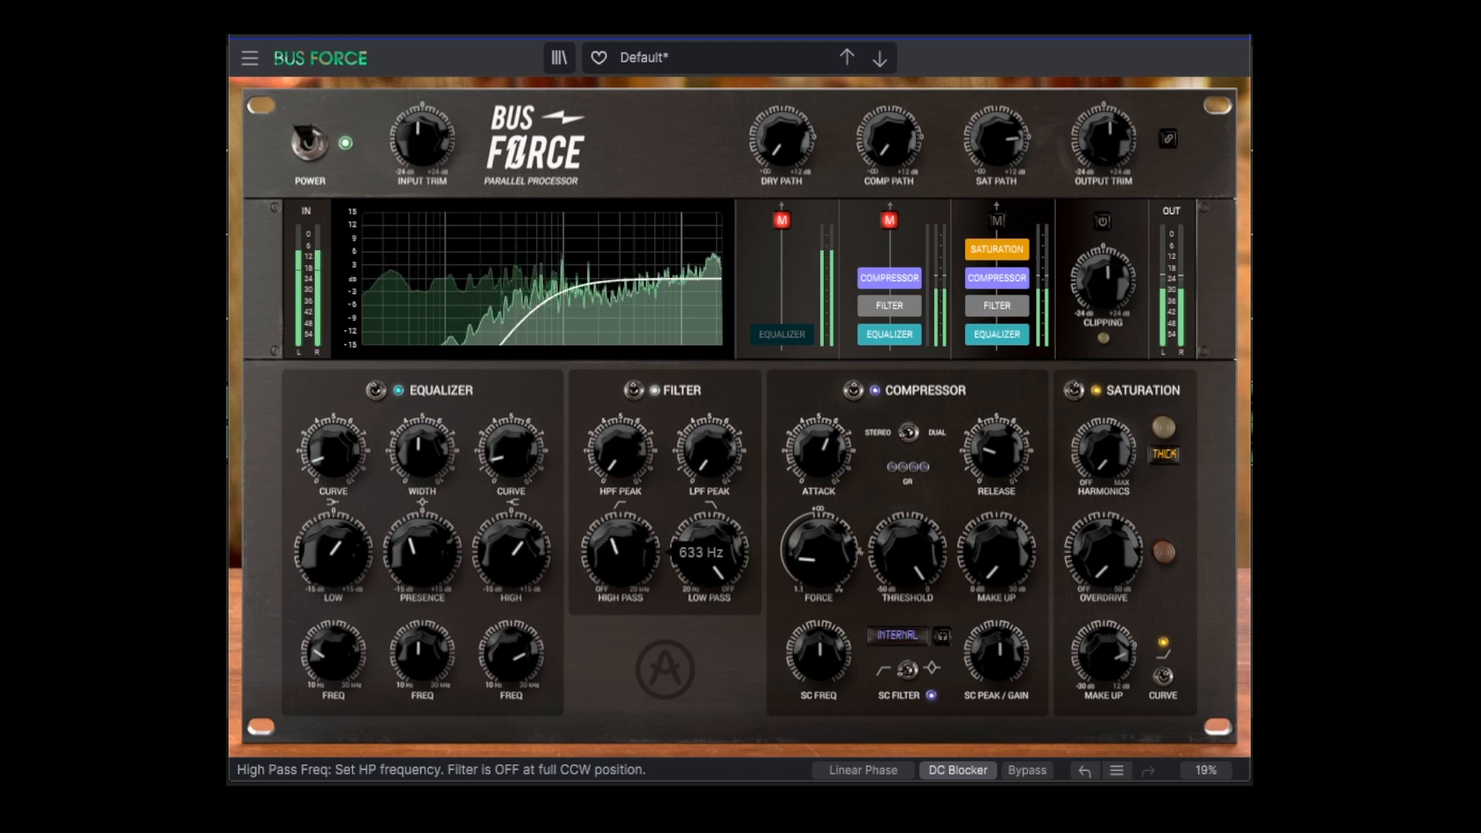
drag(621, 503, 621, 545)
drag(709, 552, 709, 572)
drag(708, 466, 708, 446)
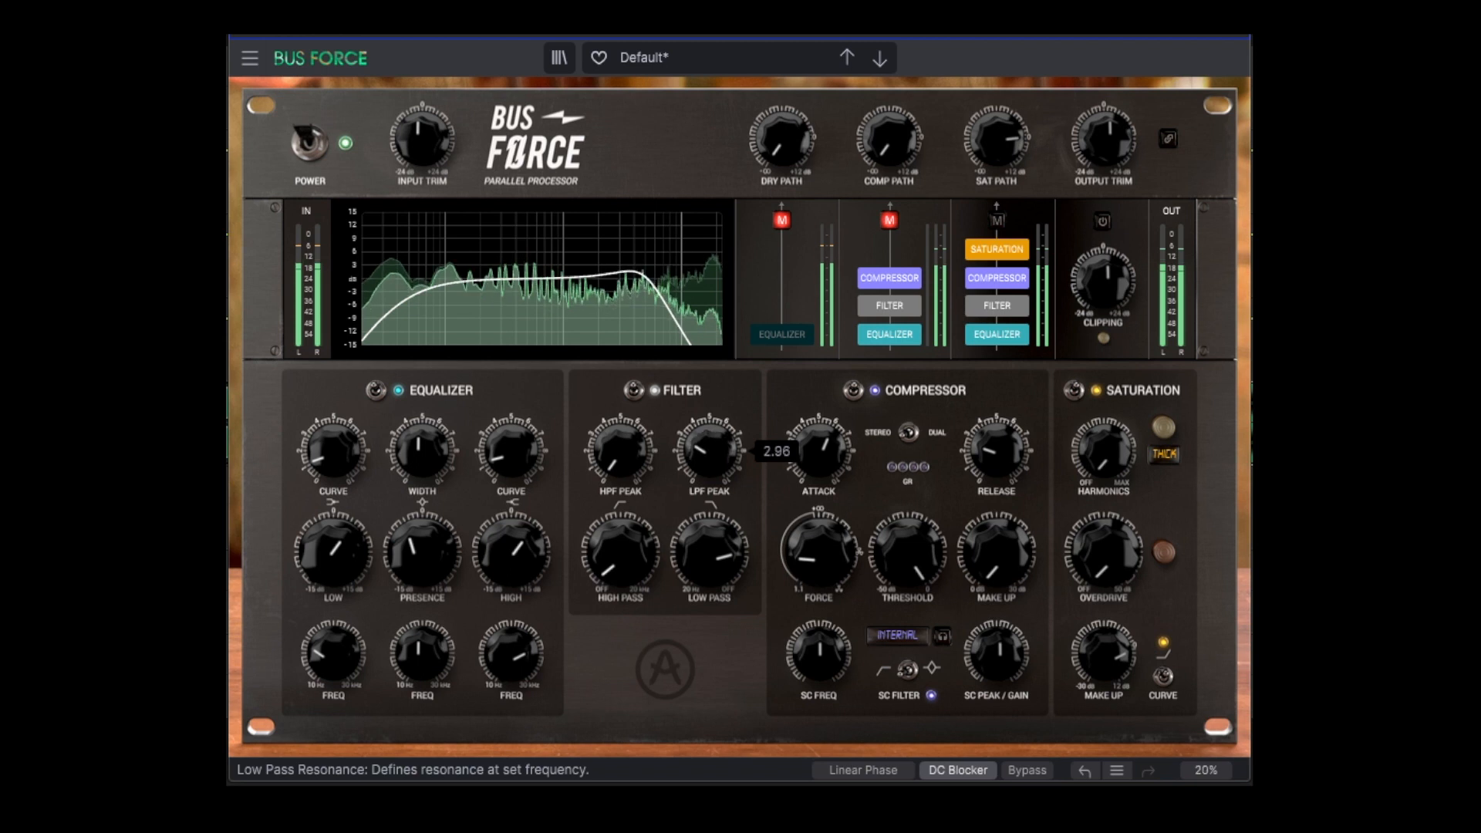
drag(701, 554, 701, 562)
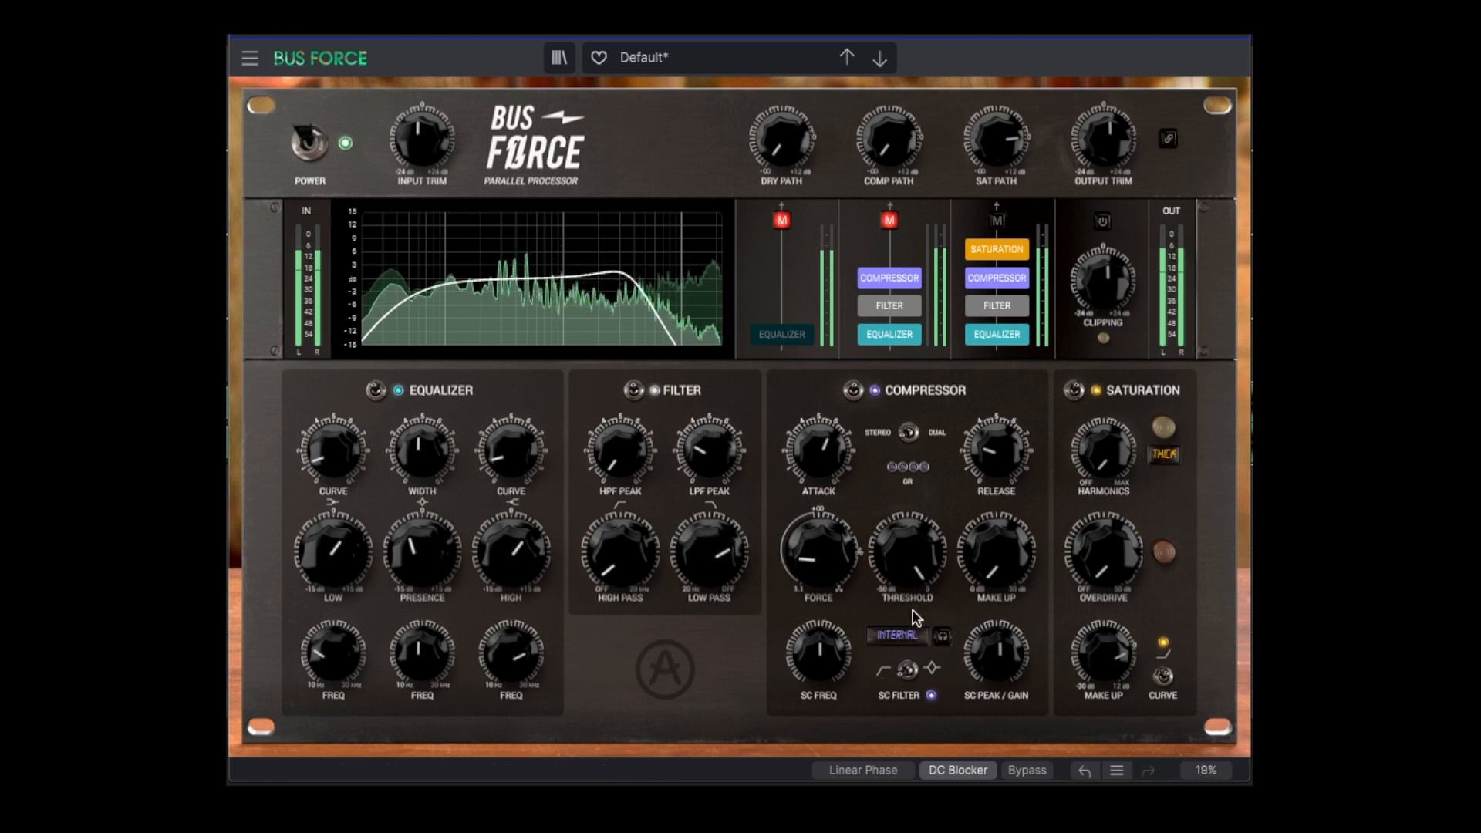
- Lower the compressor threshold, increase its force, and raise the side-chain filter's frequency and gain
drag(917, 594, 917, 615)
drag(819, 552, 818, 533)
drag(819, 652, 818, 639)
drag(1004, 659, 1007, 669)
drag(941, 565, 996, 550)
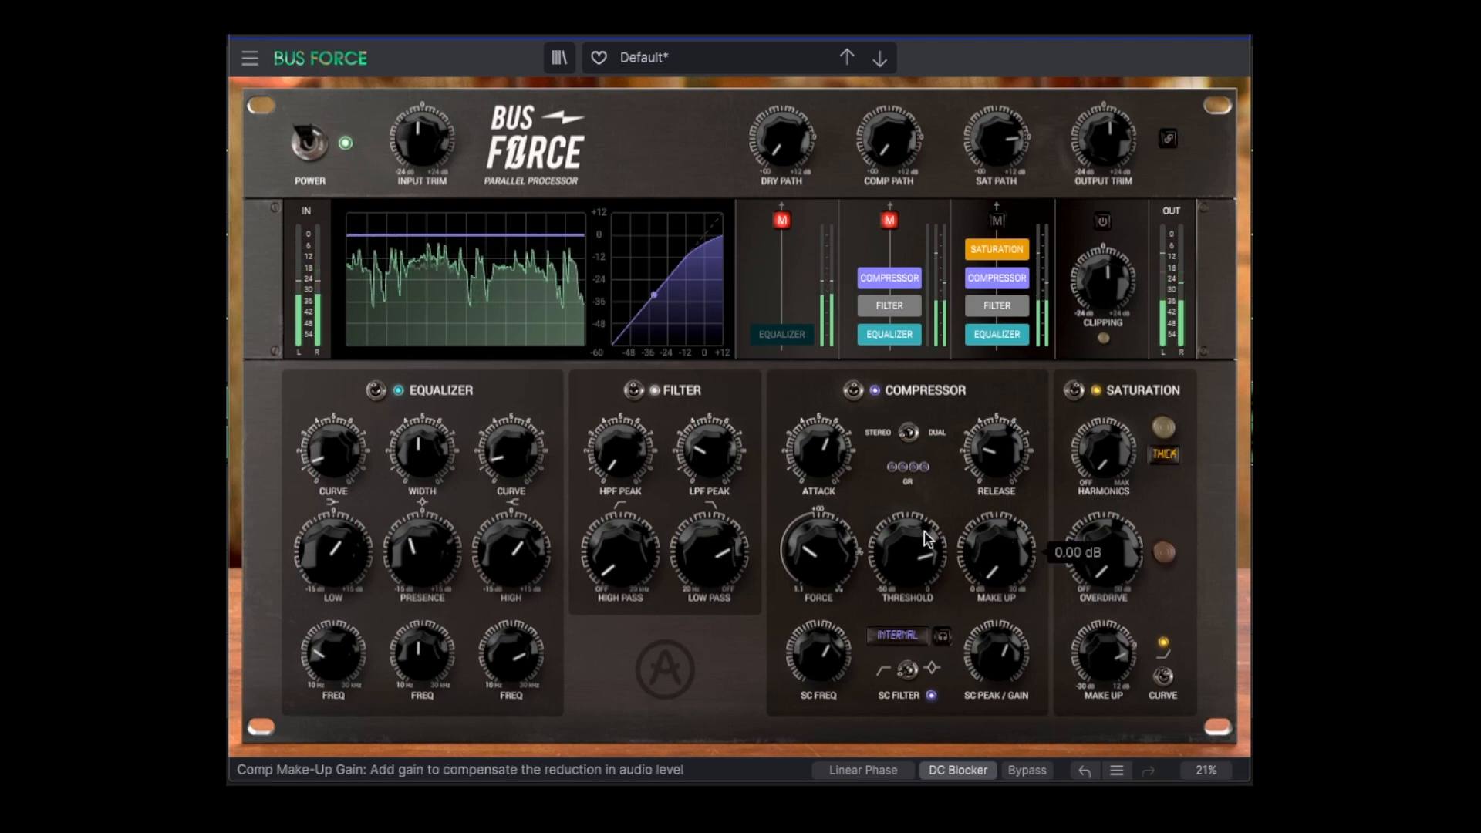
- Boost the equalizer's low shelf gain further and set its frequency to 218 Hz
drag(333, 550, 333, 536)
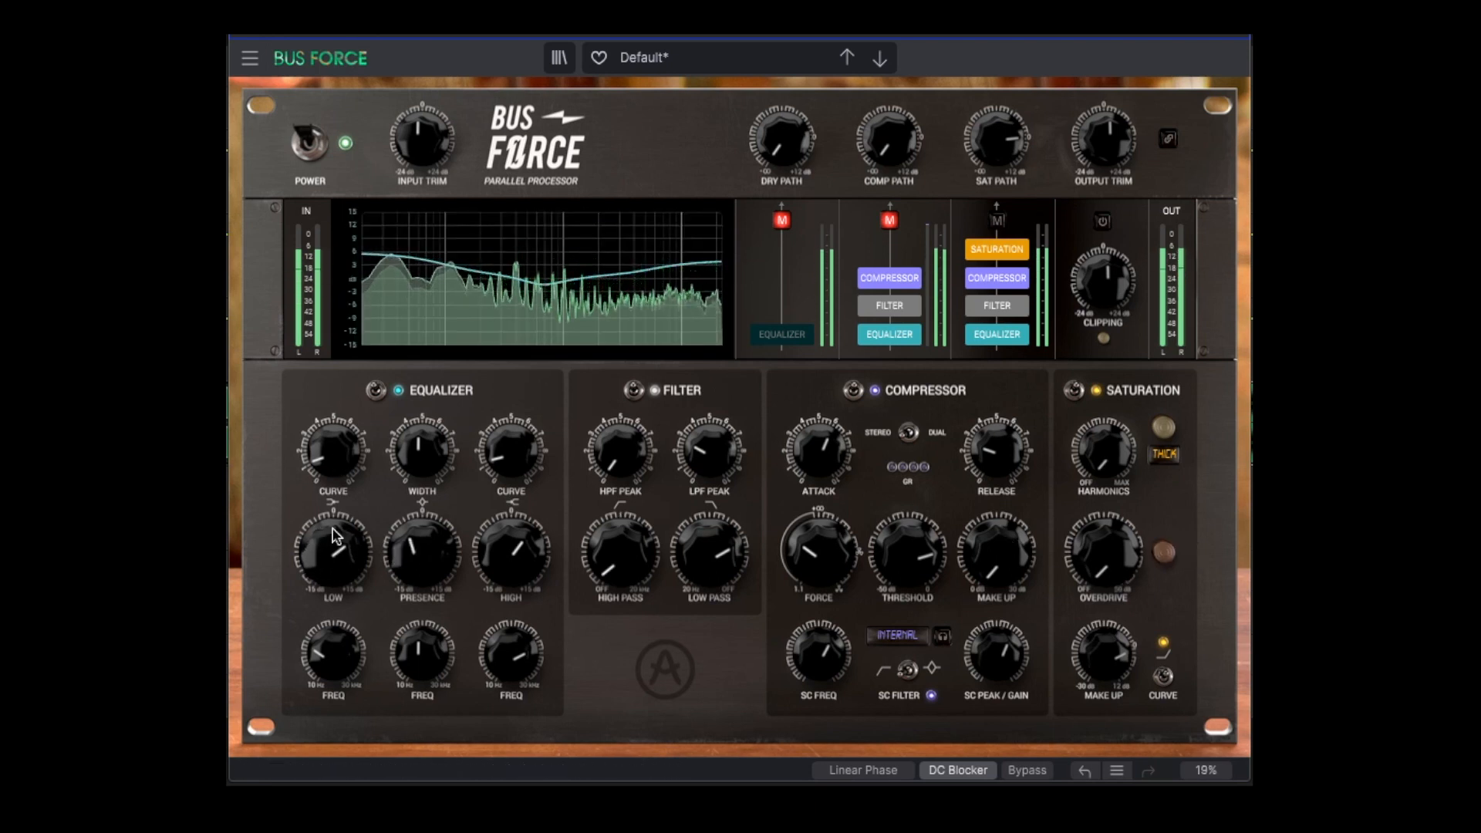
drag(333, 652, 334, 649)
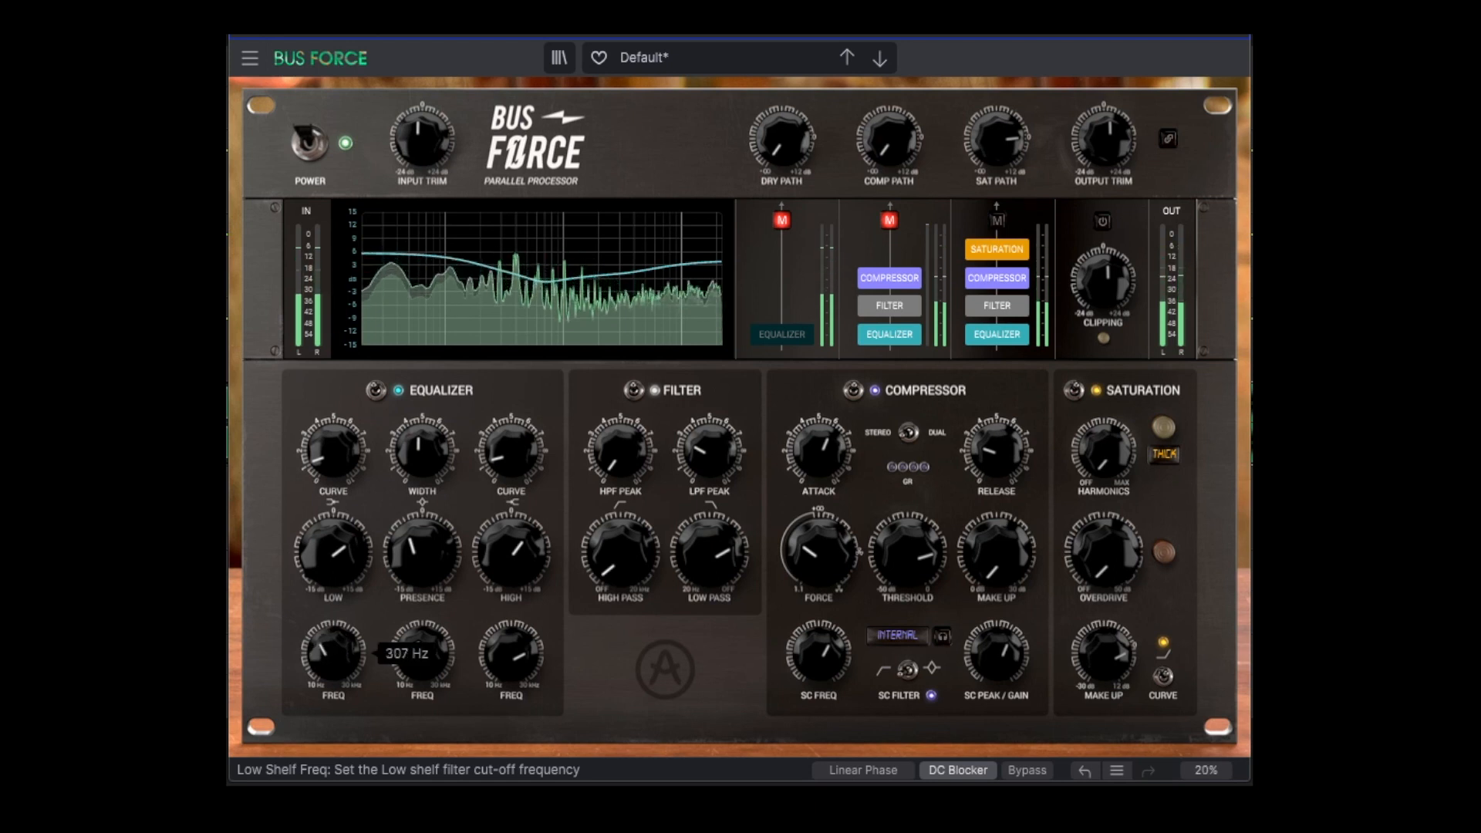
mouse_move(323, 485)
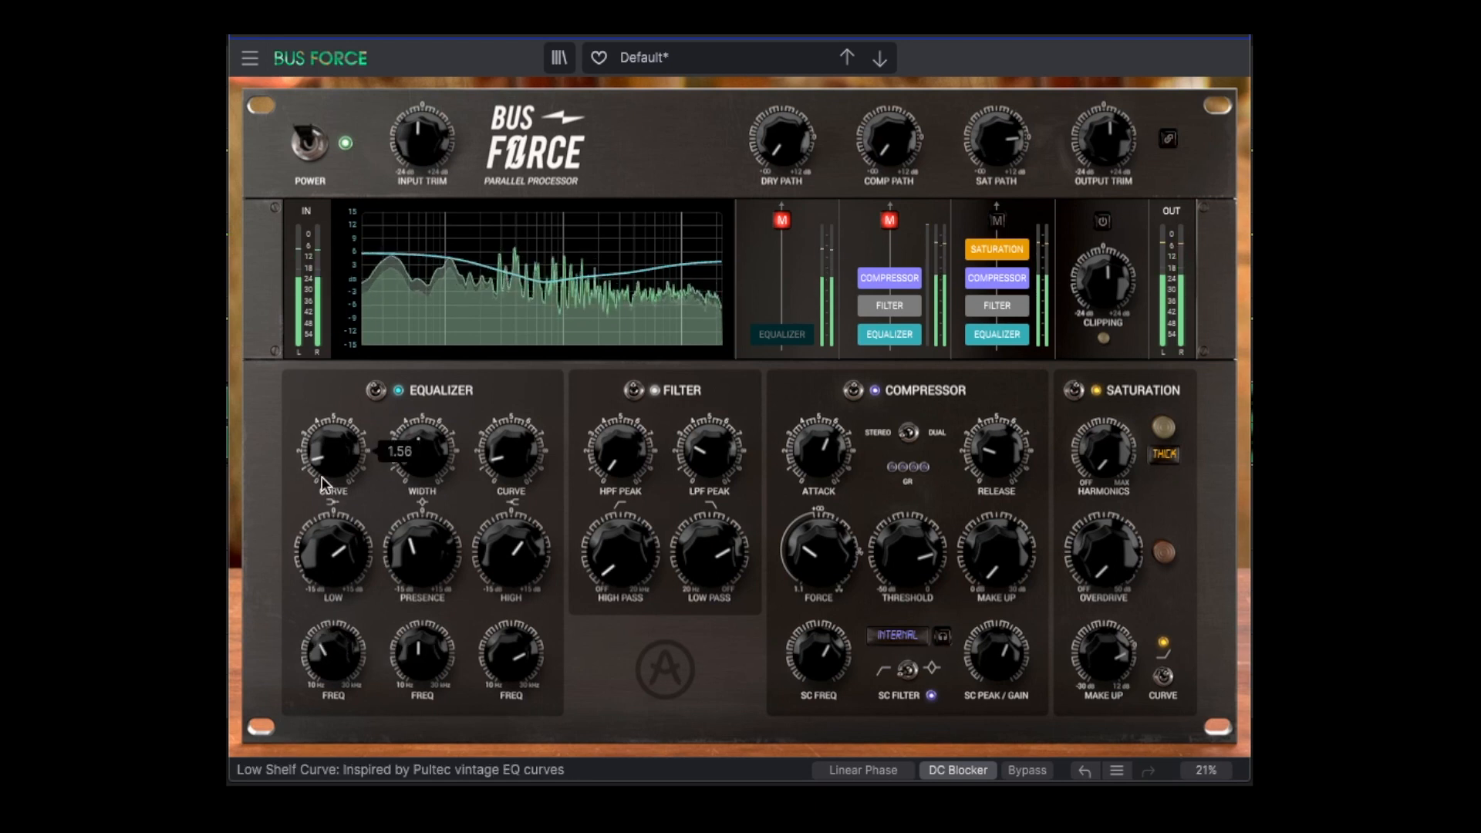
drag(324, 648, 325, 650)
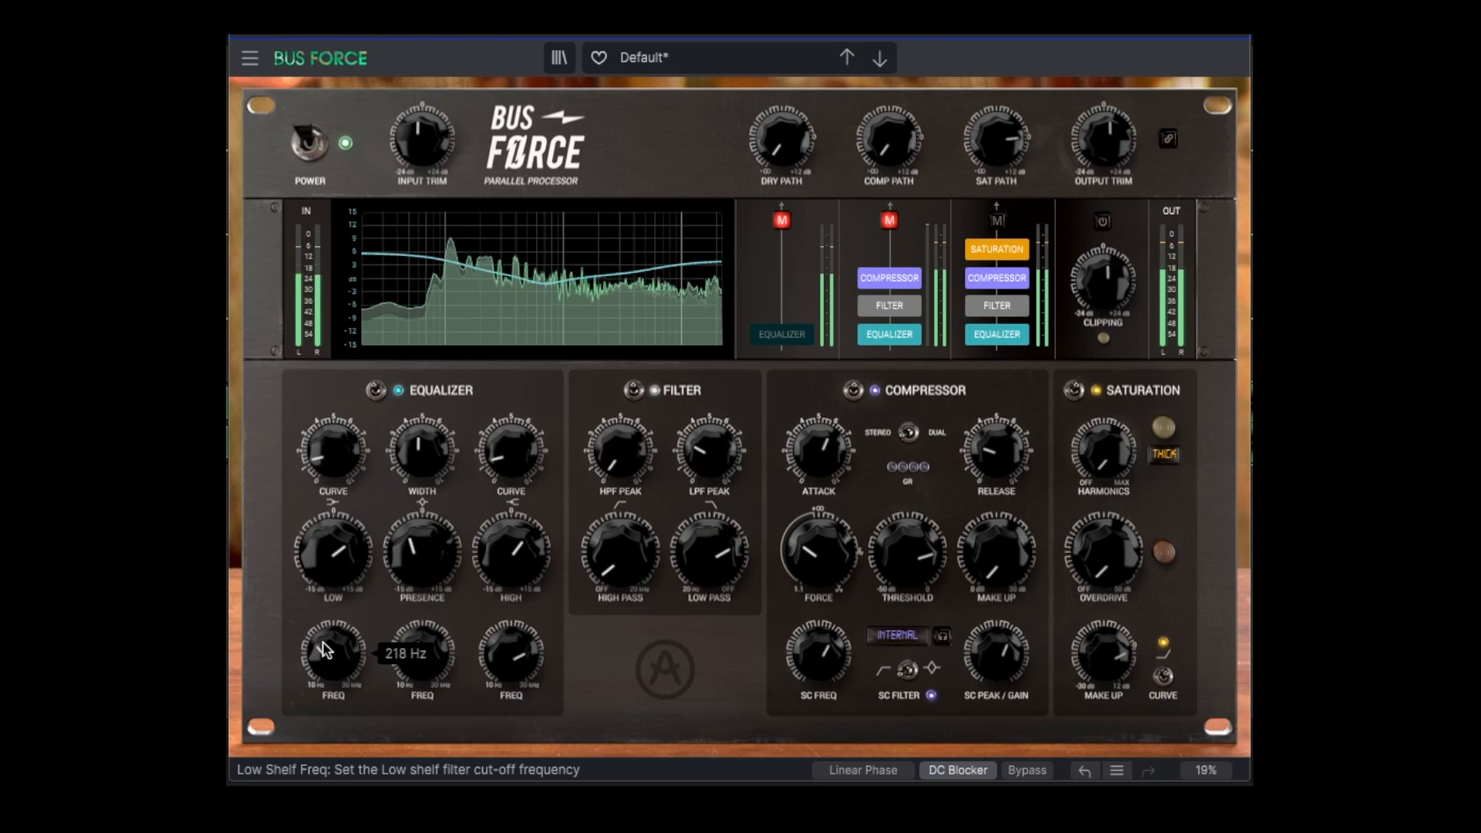
- Set the saturation harmonics to 5.52 dB, then try 3.00 dB of overdrive and reduce it to 0.200 dB
drag(1104, 450, 1103, 434)
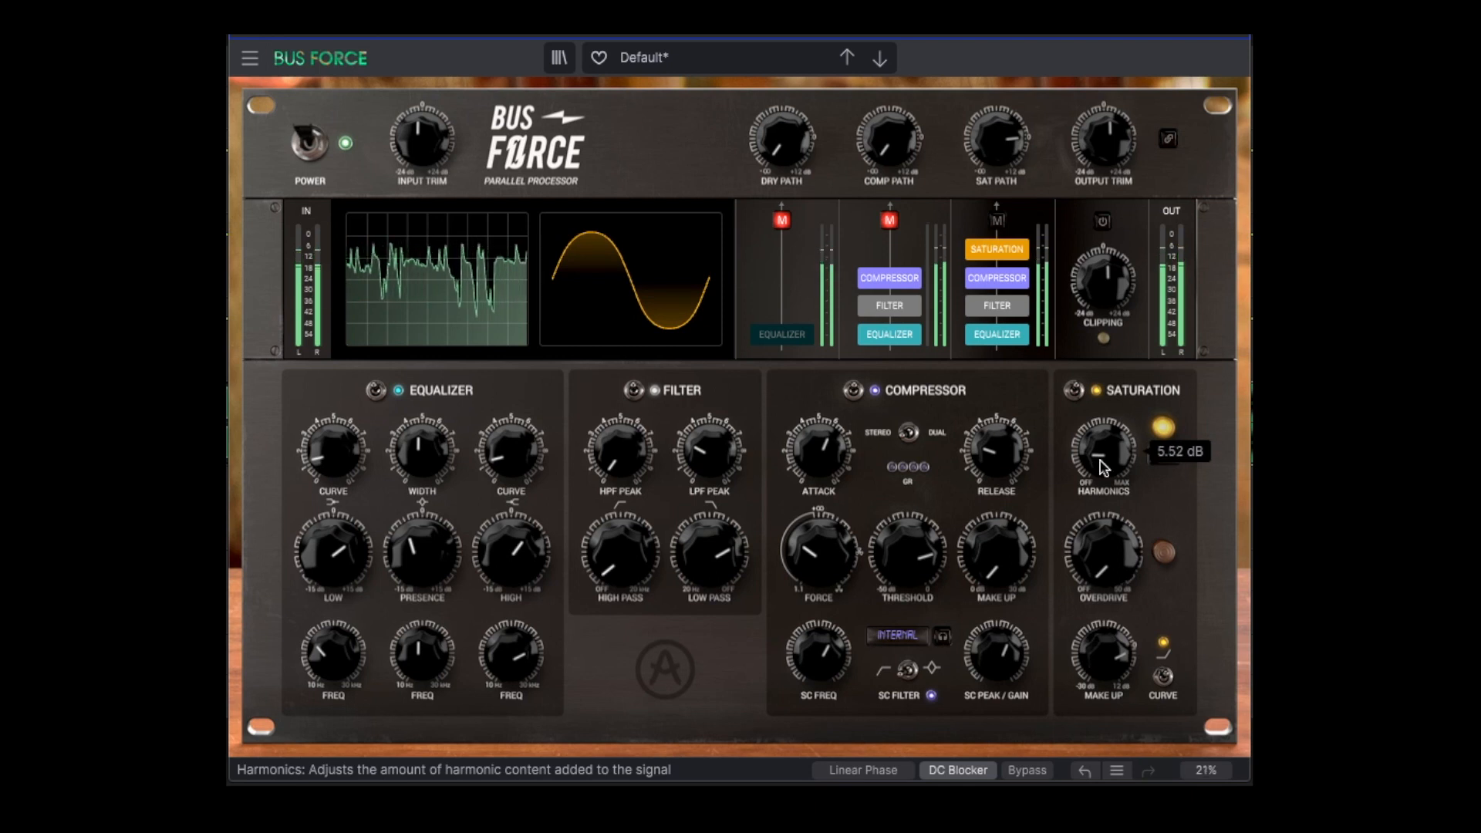
mouse_move(1109, 588)
drag(1109, 588, 1109, 582)
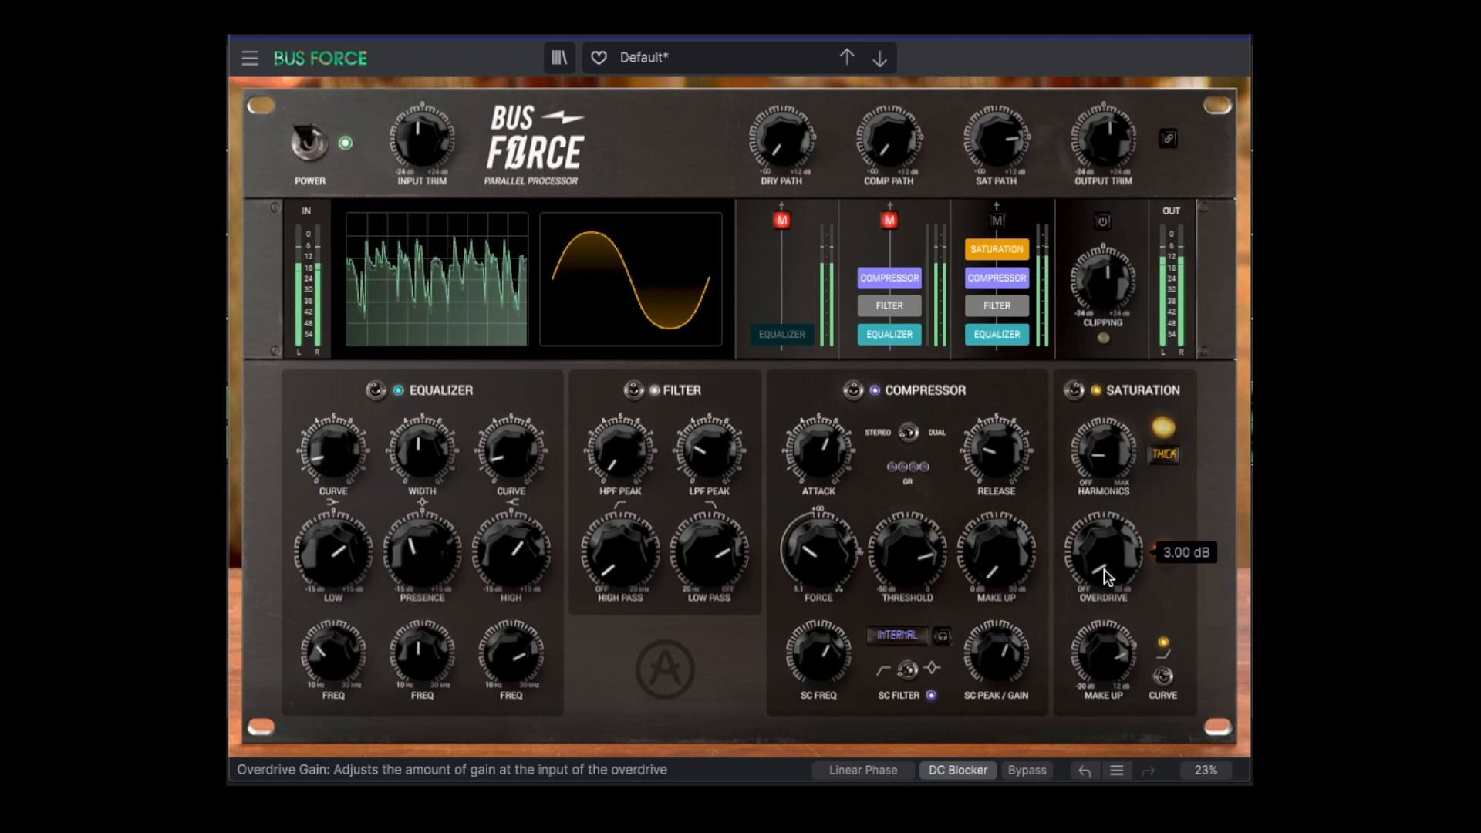
mouse_move(1112, 596)
mouse_down()
mouse_move(1112, 540)
mouse_move(1112, 596)
mouse_up()
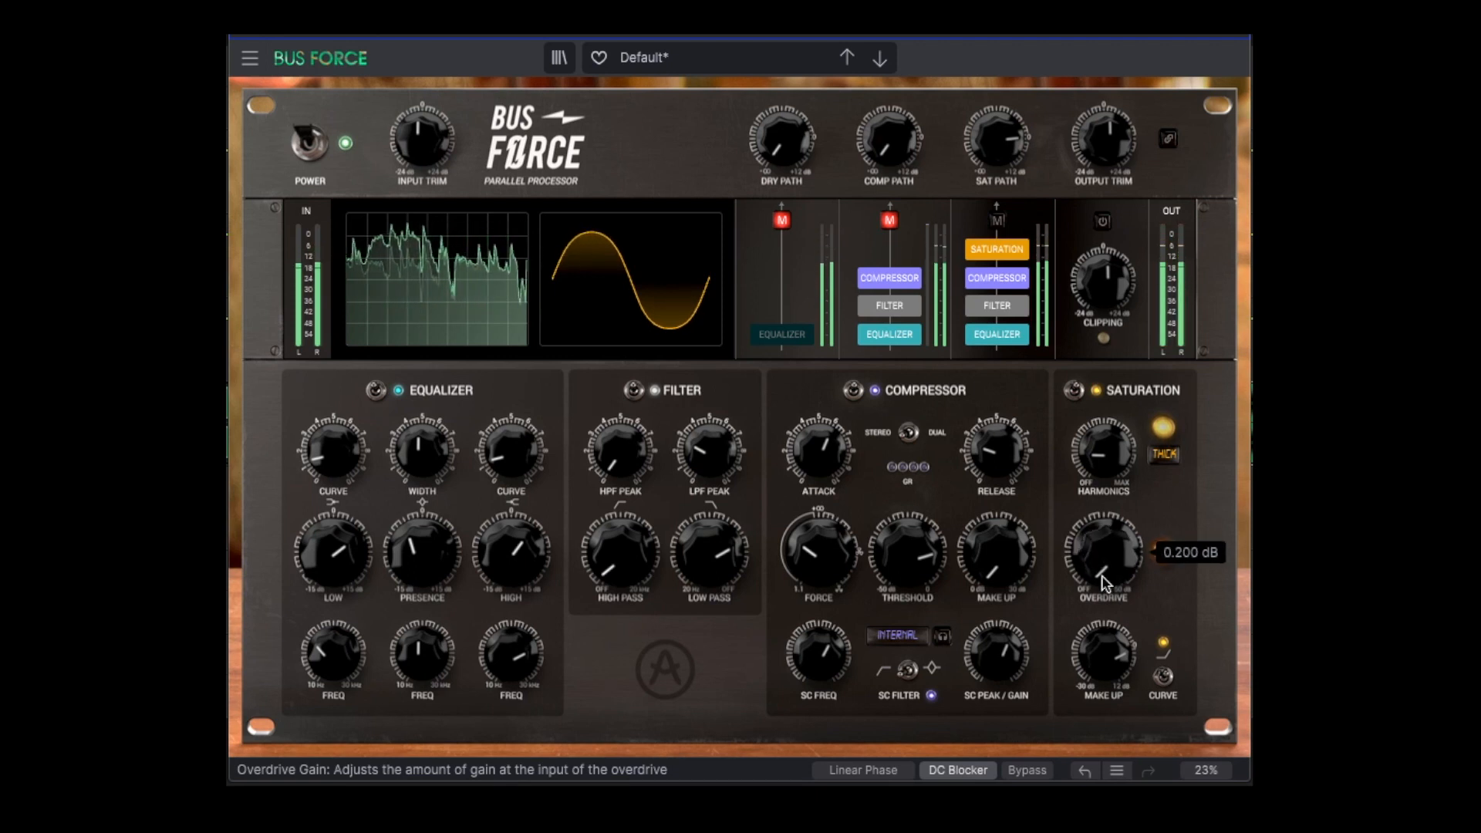
- Push the saturation harmonics up strongly and bring them back down to 3.84 dB
drag(1103, 455, 1103, 405)
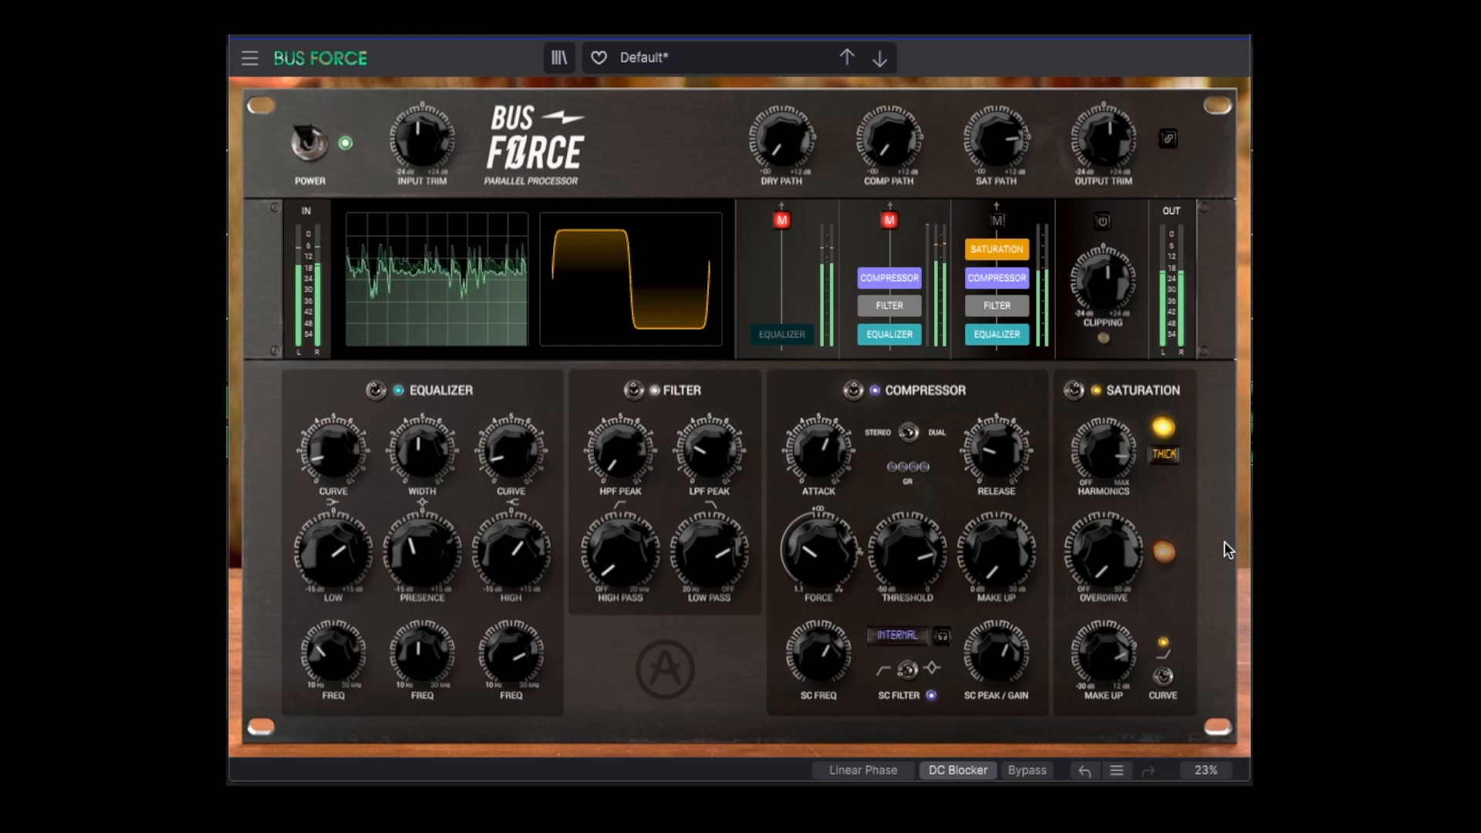
drag(1126, 447, 1126, 501)
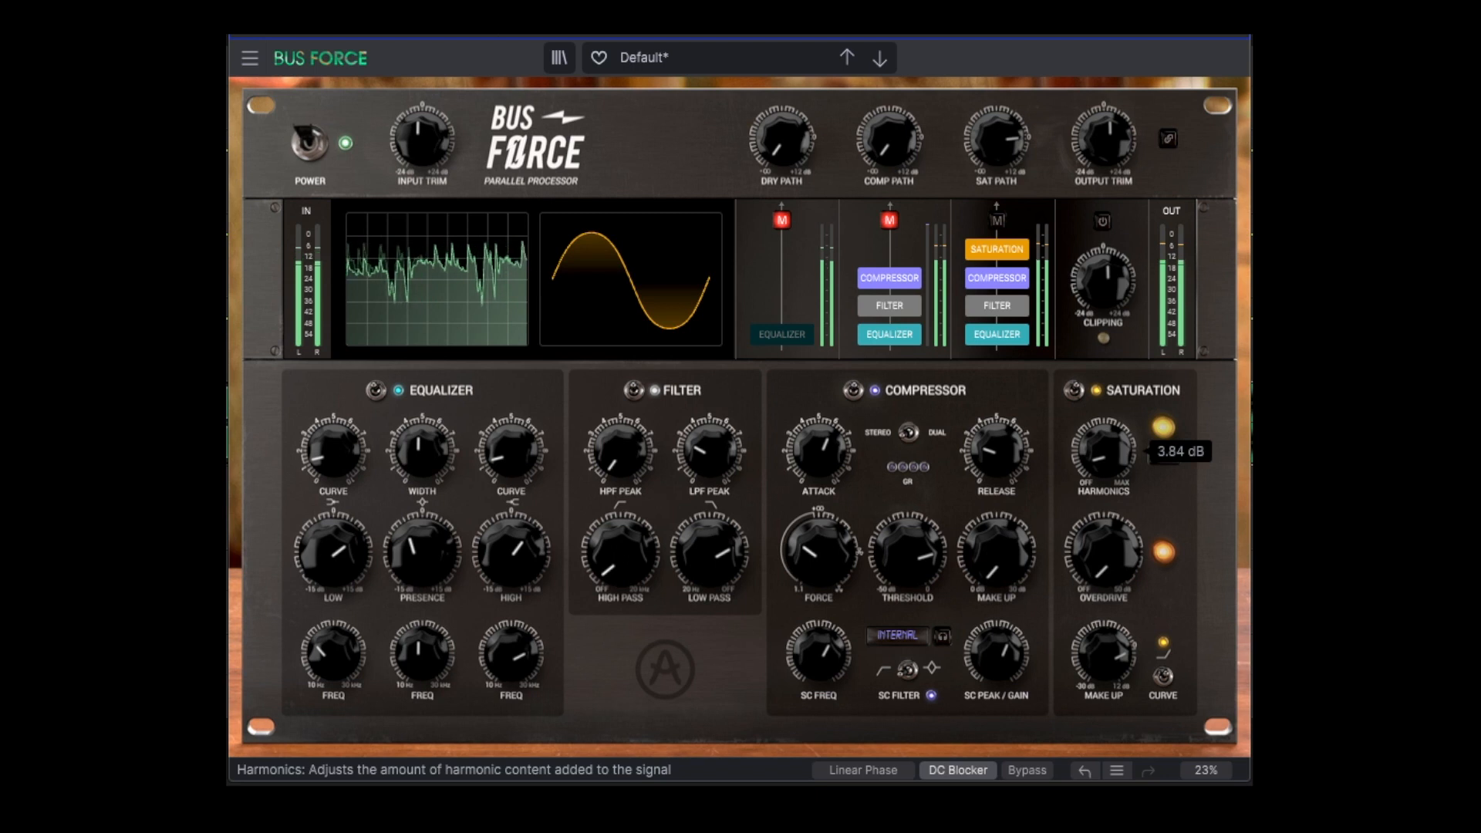
mouse_move(1102, 562)
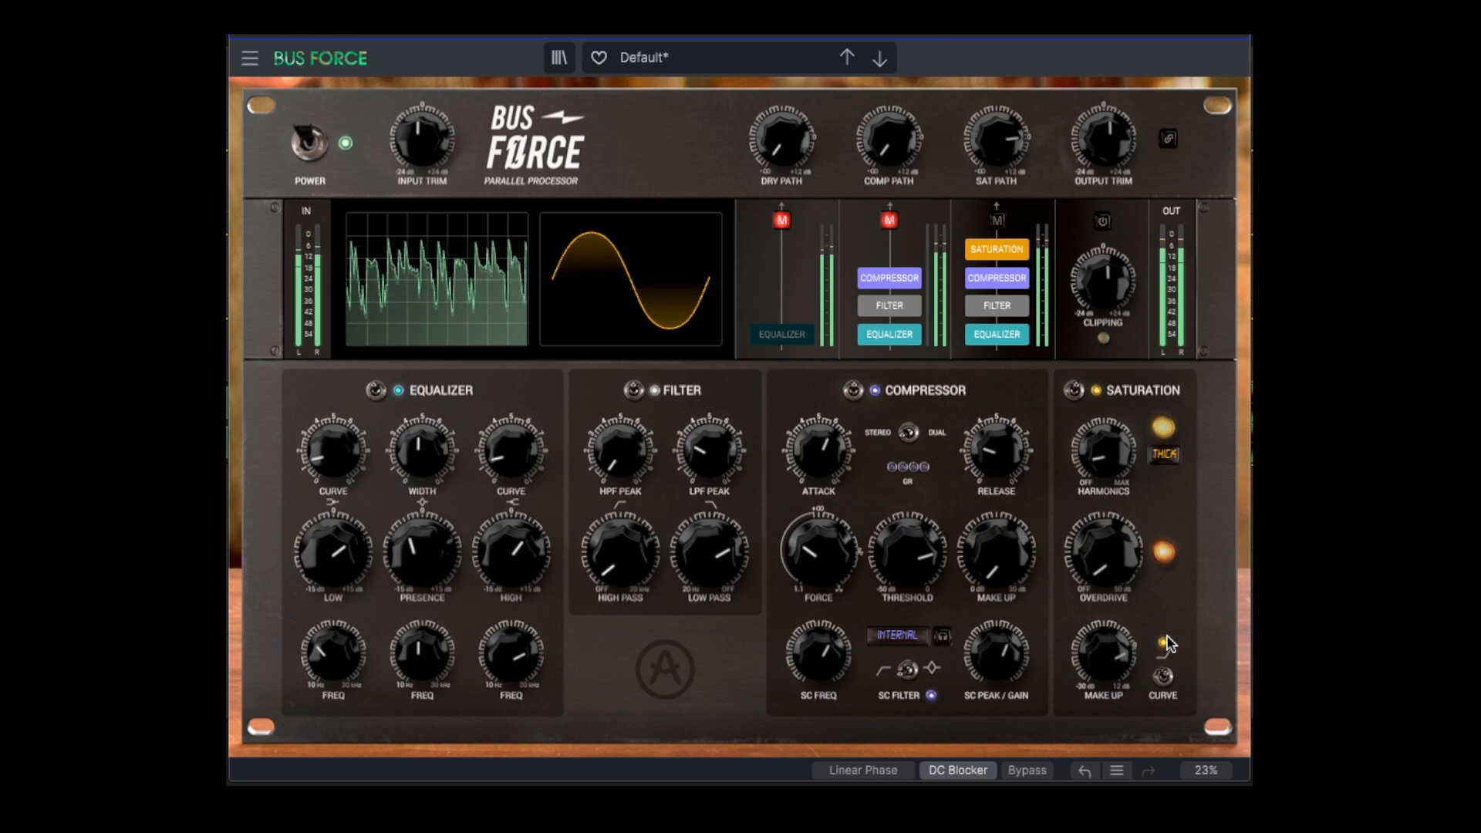
- Load the Dirty Telephone EQ preset, followed by the Hard Parallel Compression dynamics preset
click(695, 60)
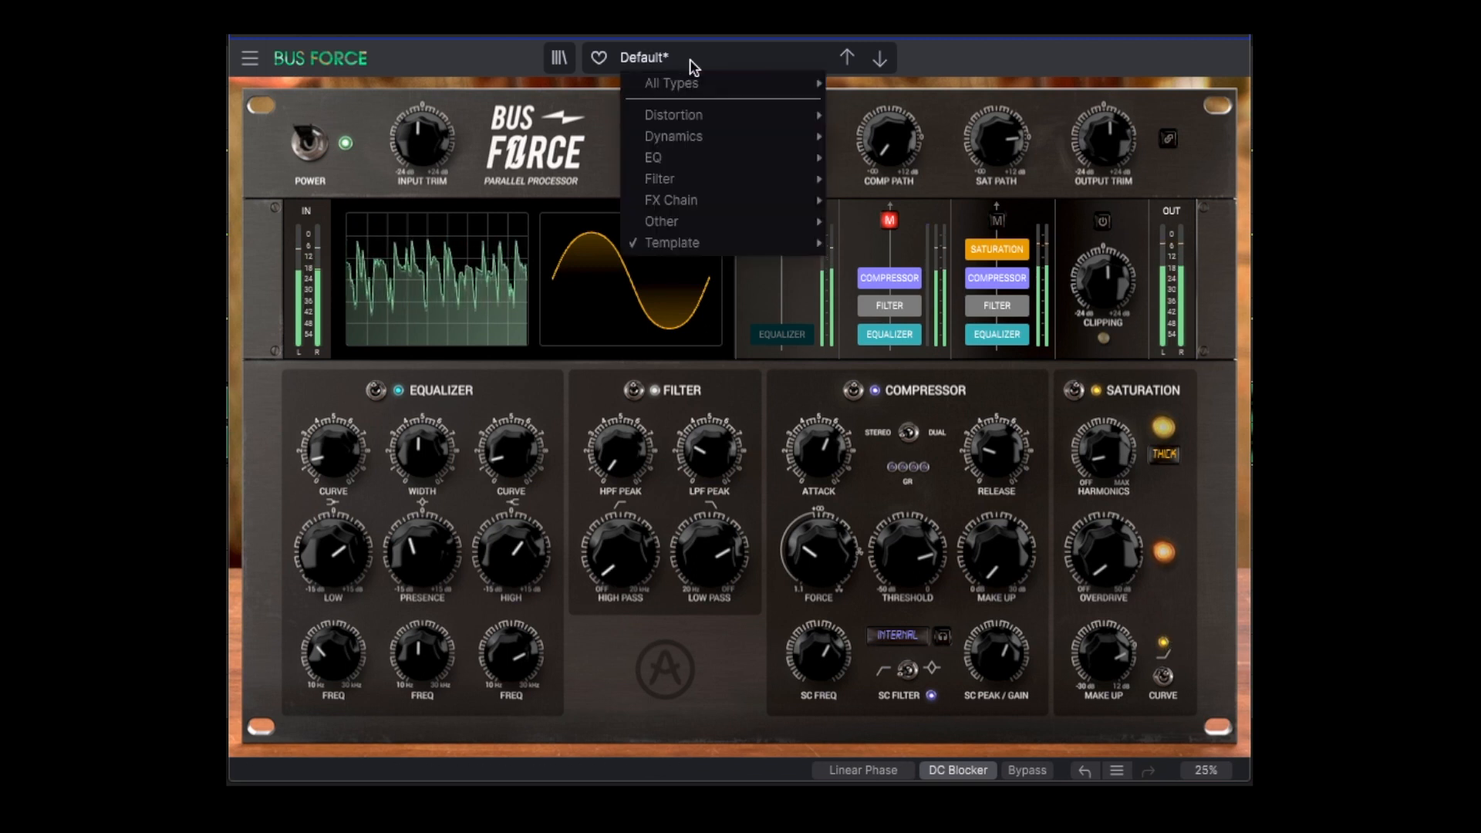
mouse_move(706, 157)
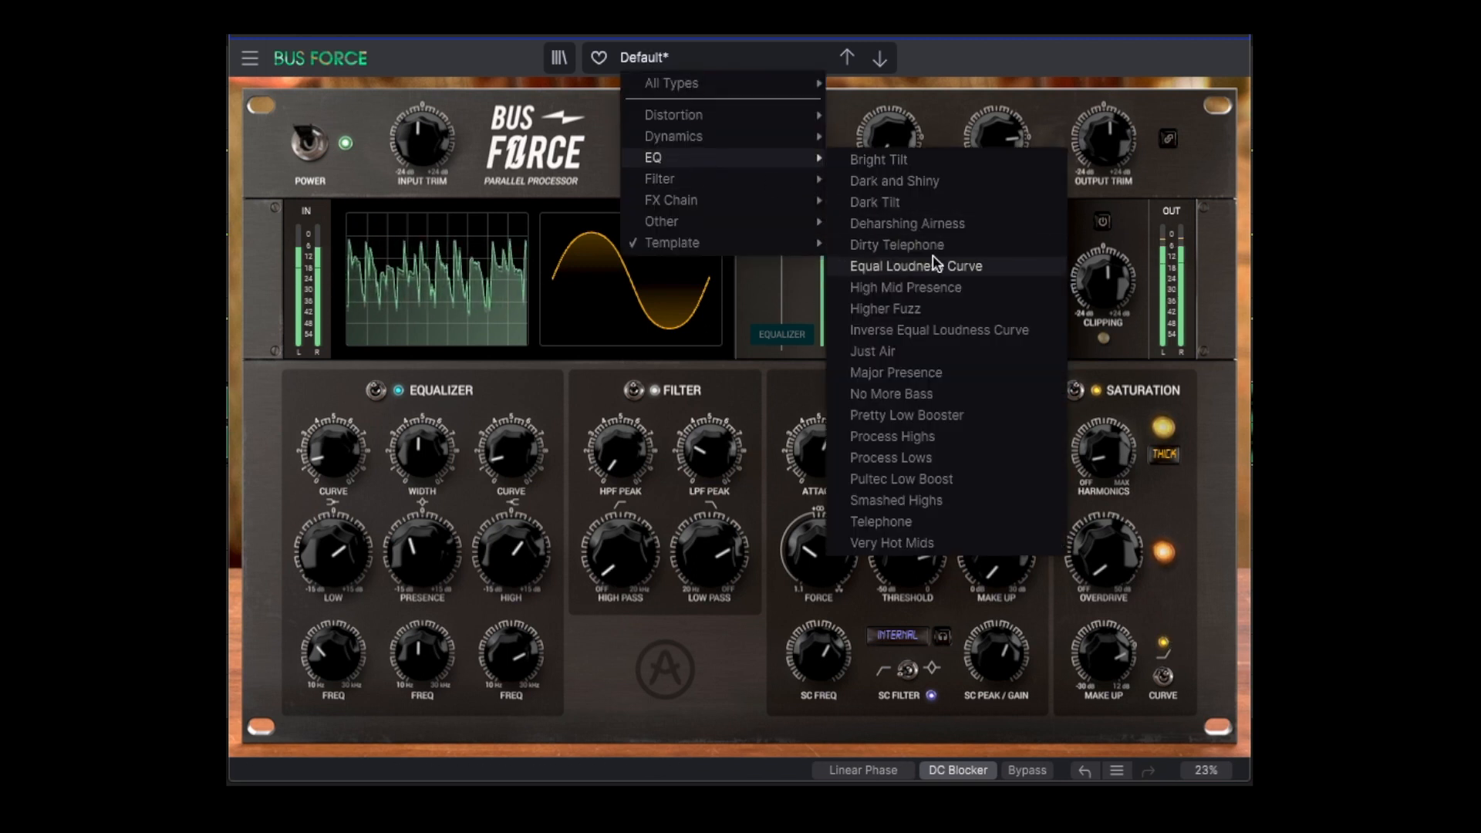
click(896, 246)
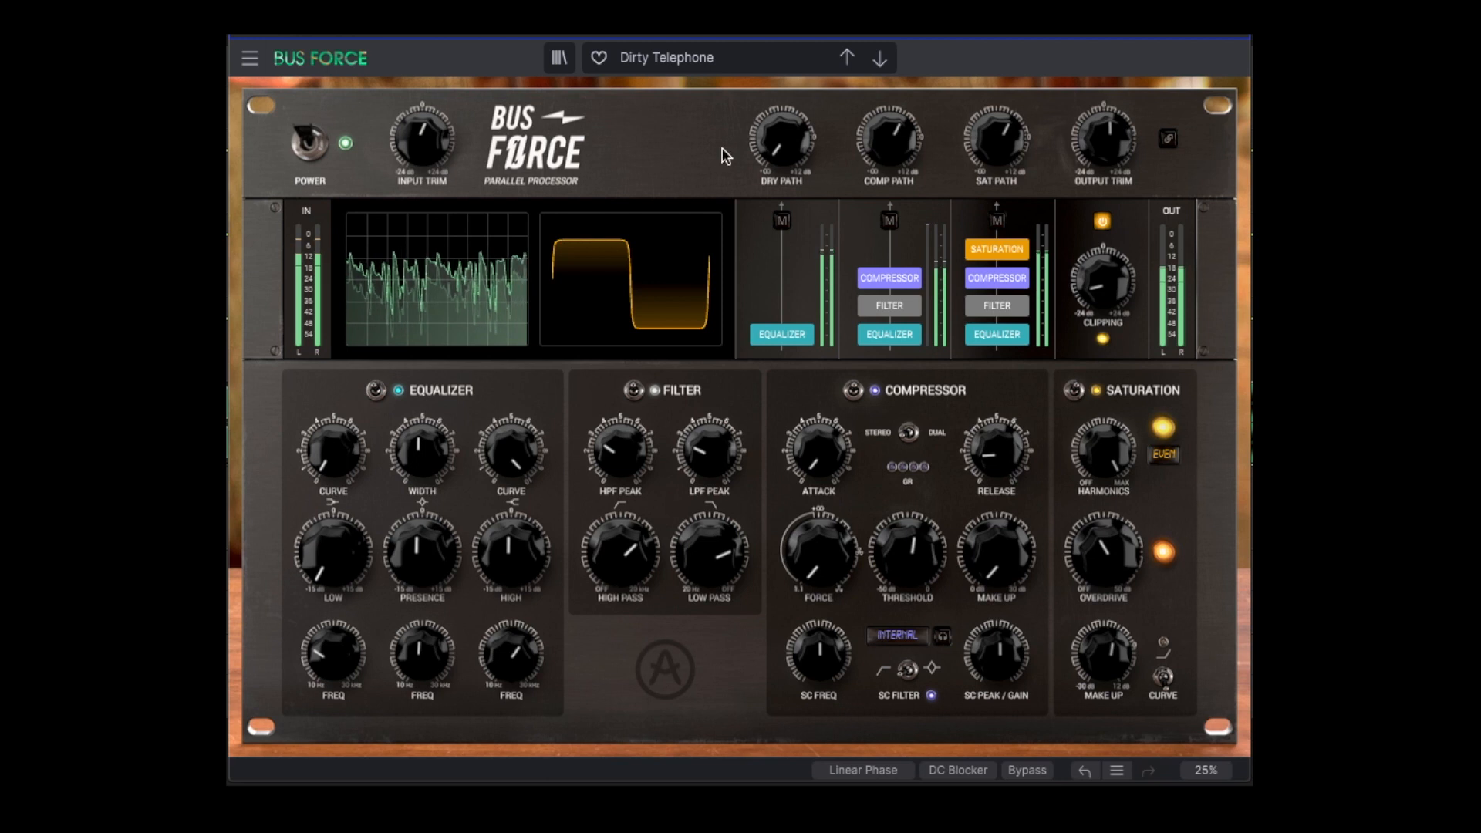
click(700, 62)
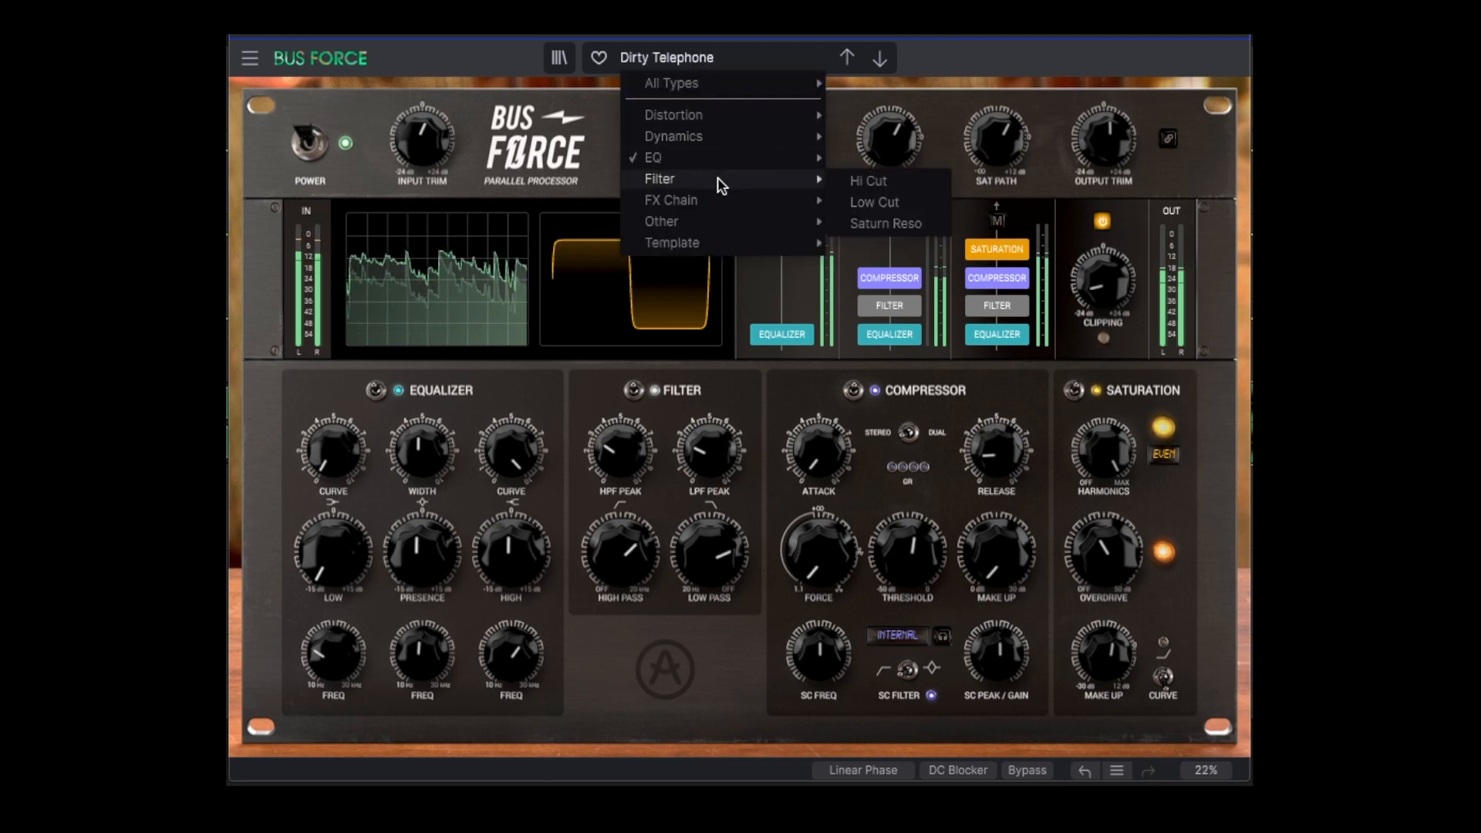
mouse_move(721, 199)
mouse_move(742, 139)
click(939, 205)
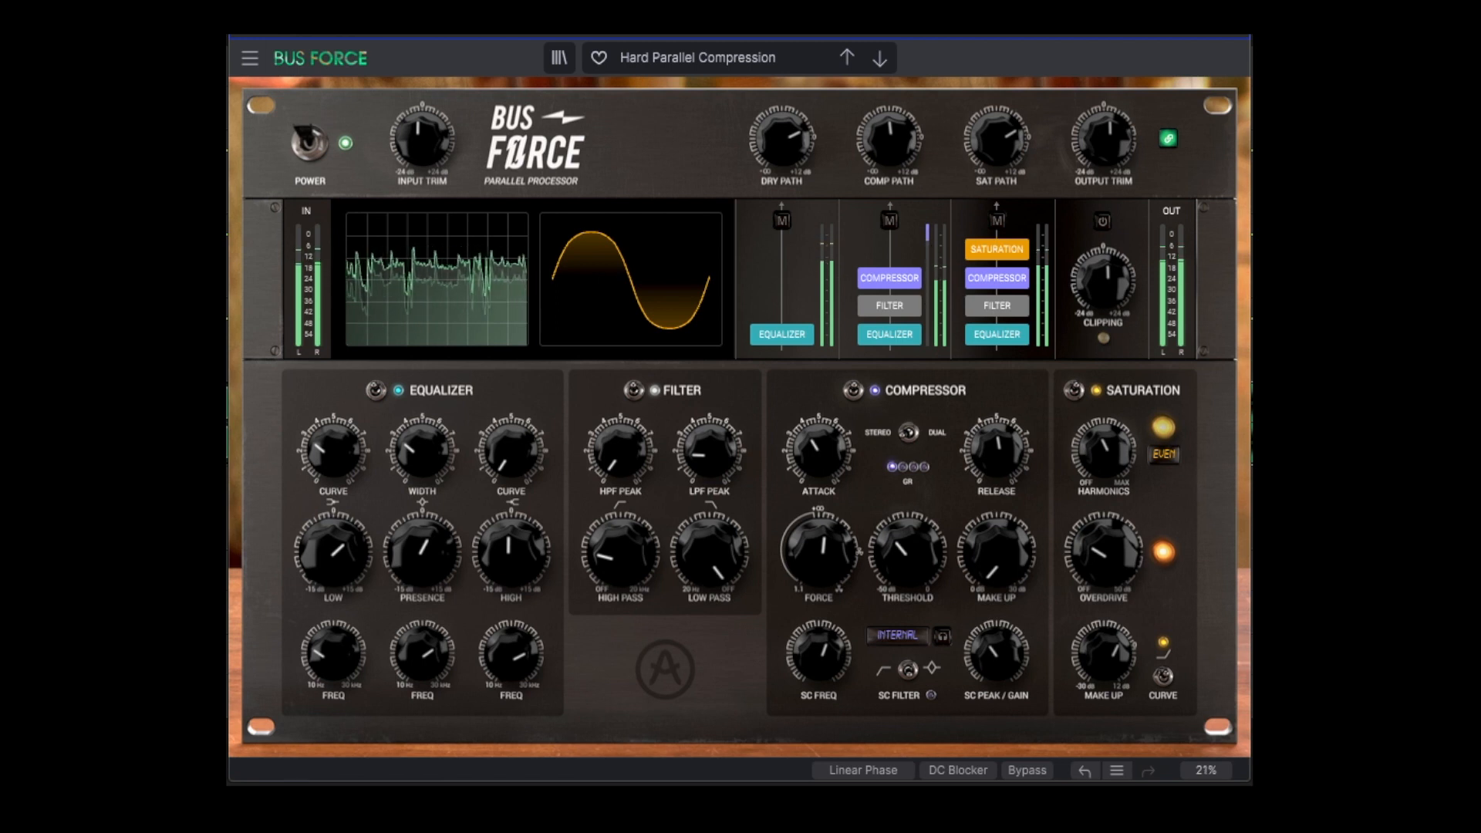
mouse_move(544, 586)
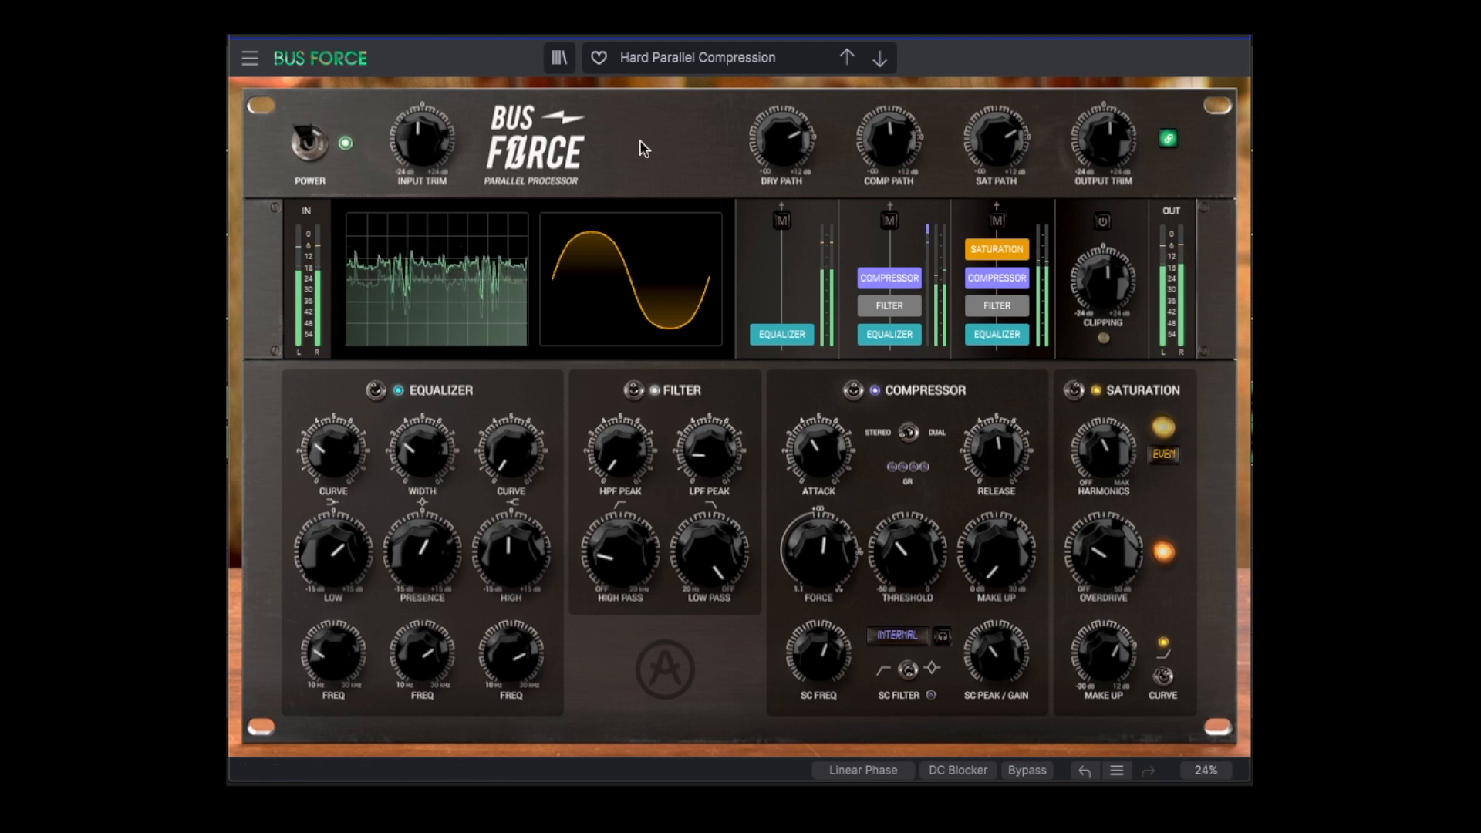
- Load the Ultra Compressed dynamics preset, followed by the Low-end Density preset
click(684, 64)
mouse_move(689, 142)
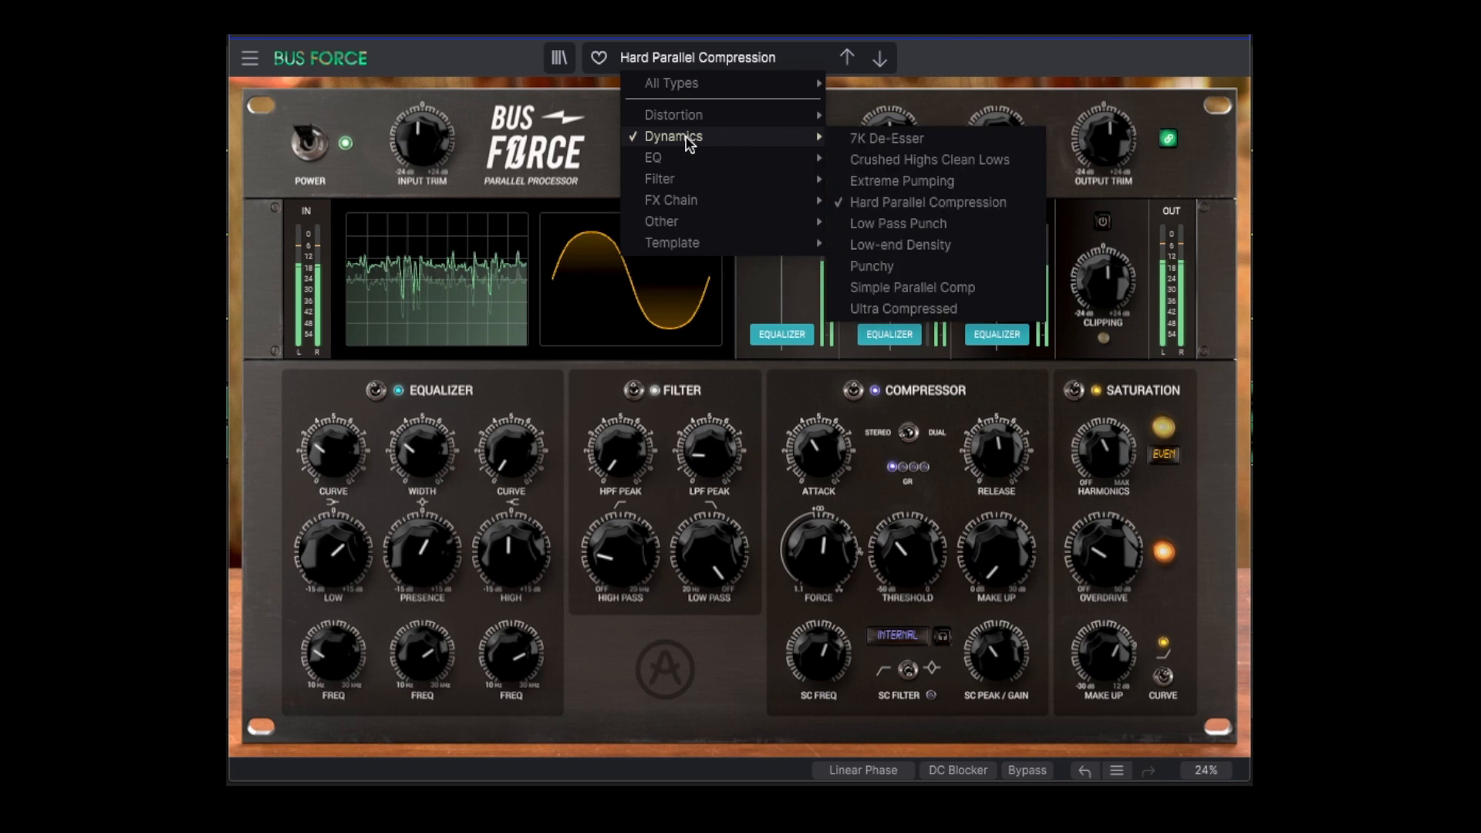
click(920, 313)
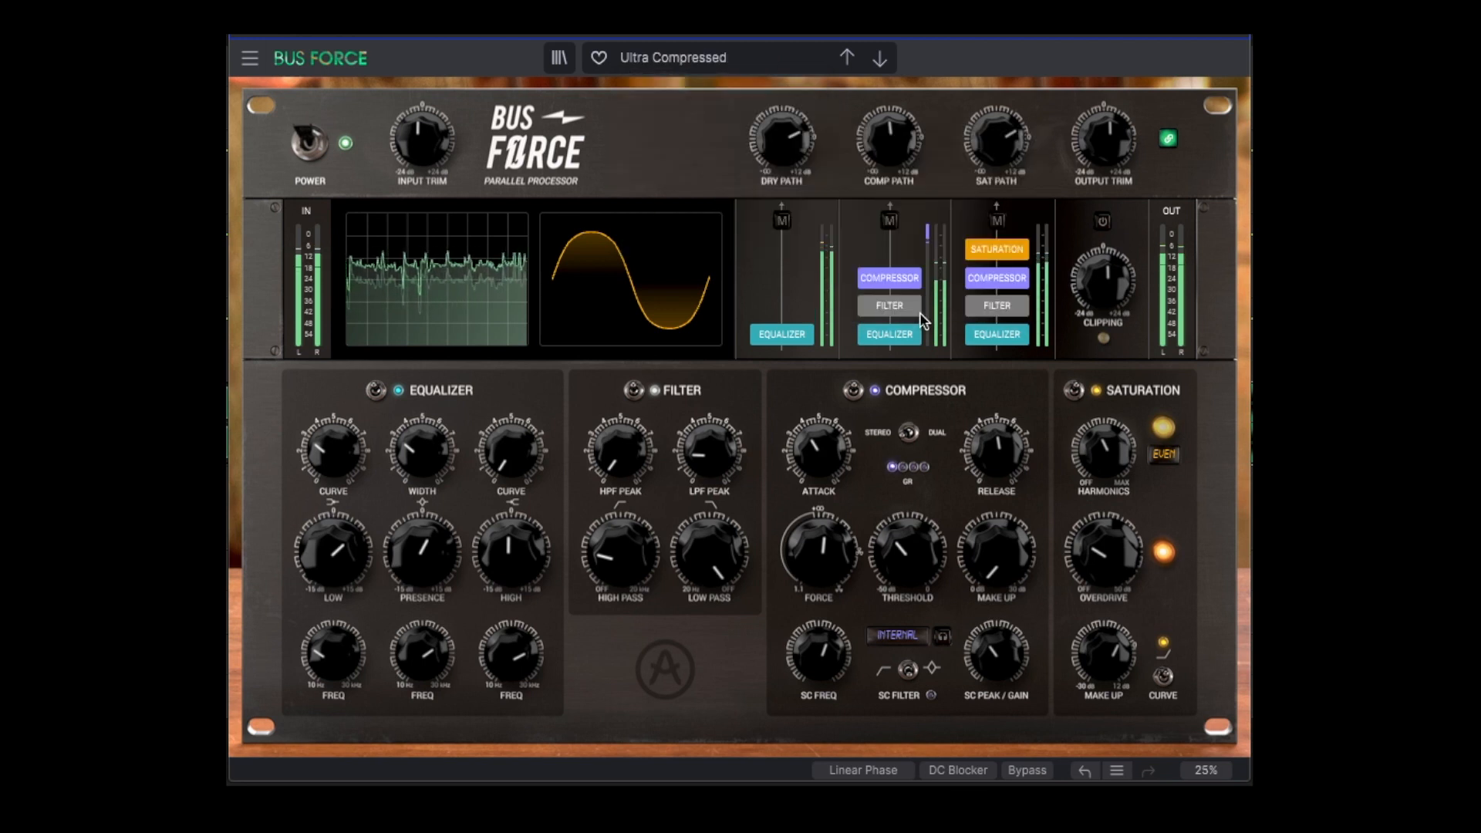
click(702, 58)
mouse_move(710, 138)
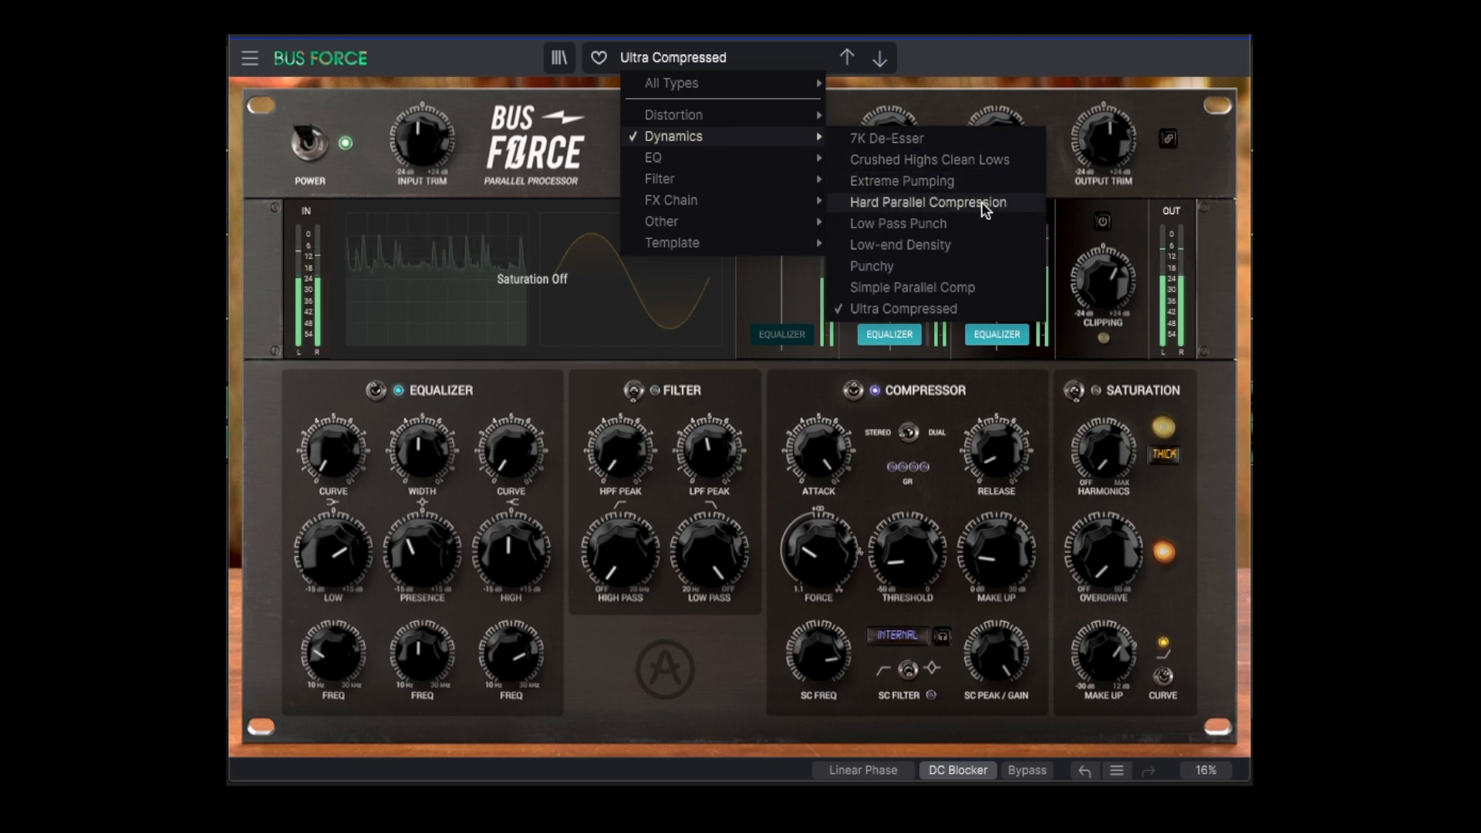
click(964, 245)
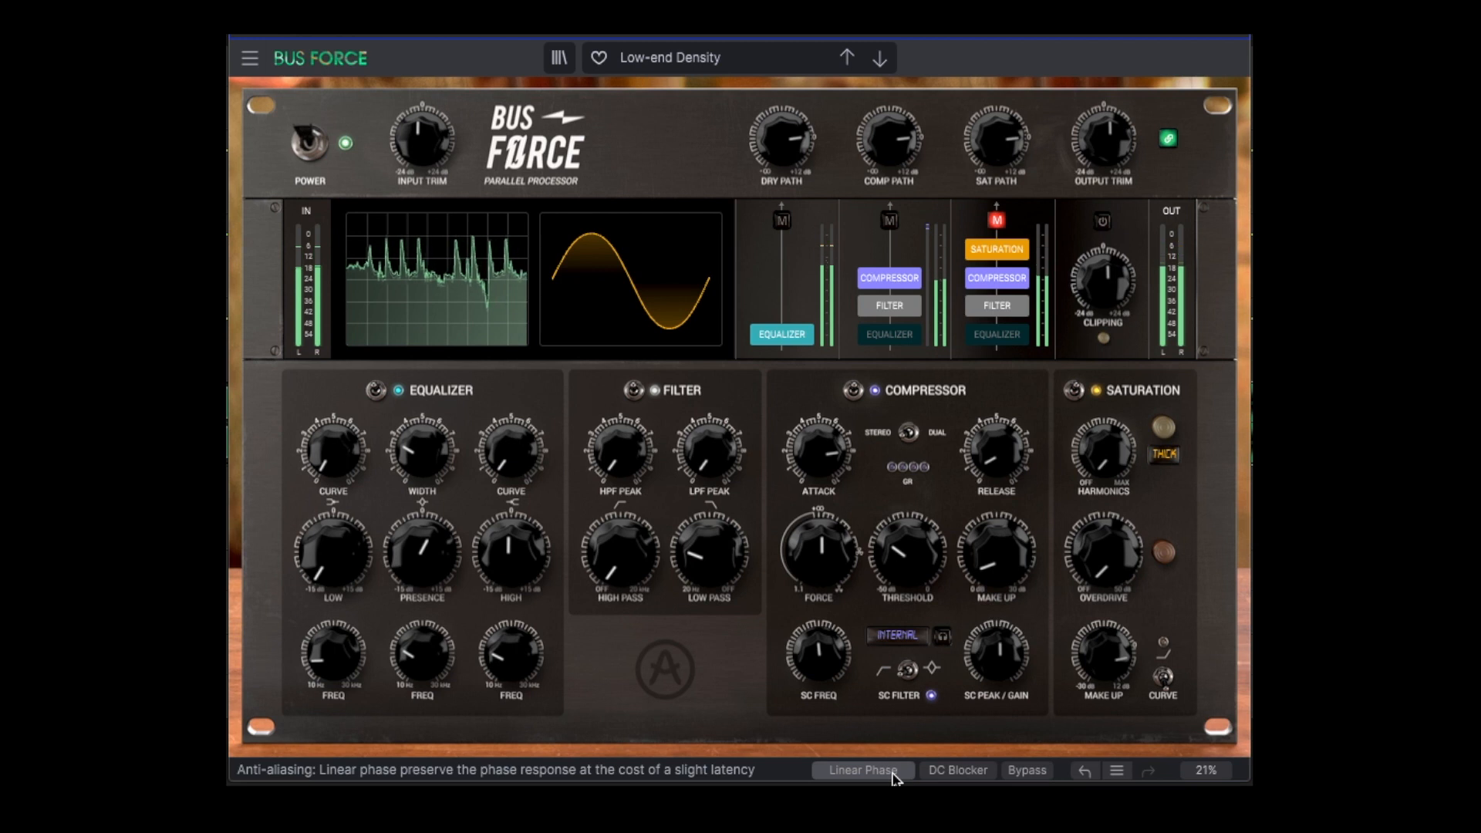
- Set the equalizer's high shelf gain to 3.00 dB and the compressor's force to 5.48
mouse_move(505, 554)
mouse_down()
mouse_move(505, 525)
mouse_move(509, 571)
mouse_up()
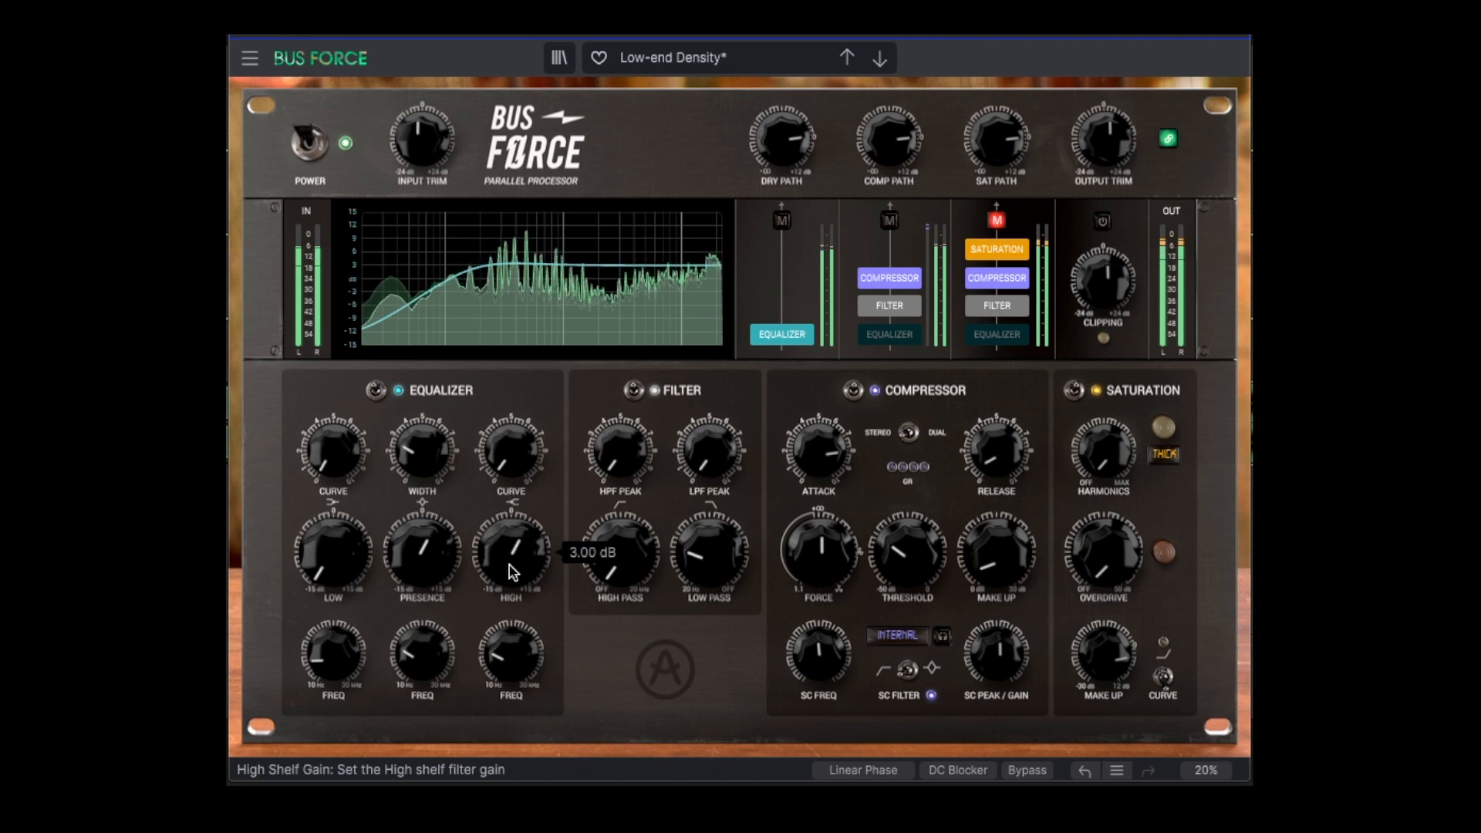
click(902, 549)
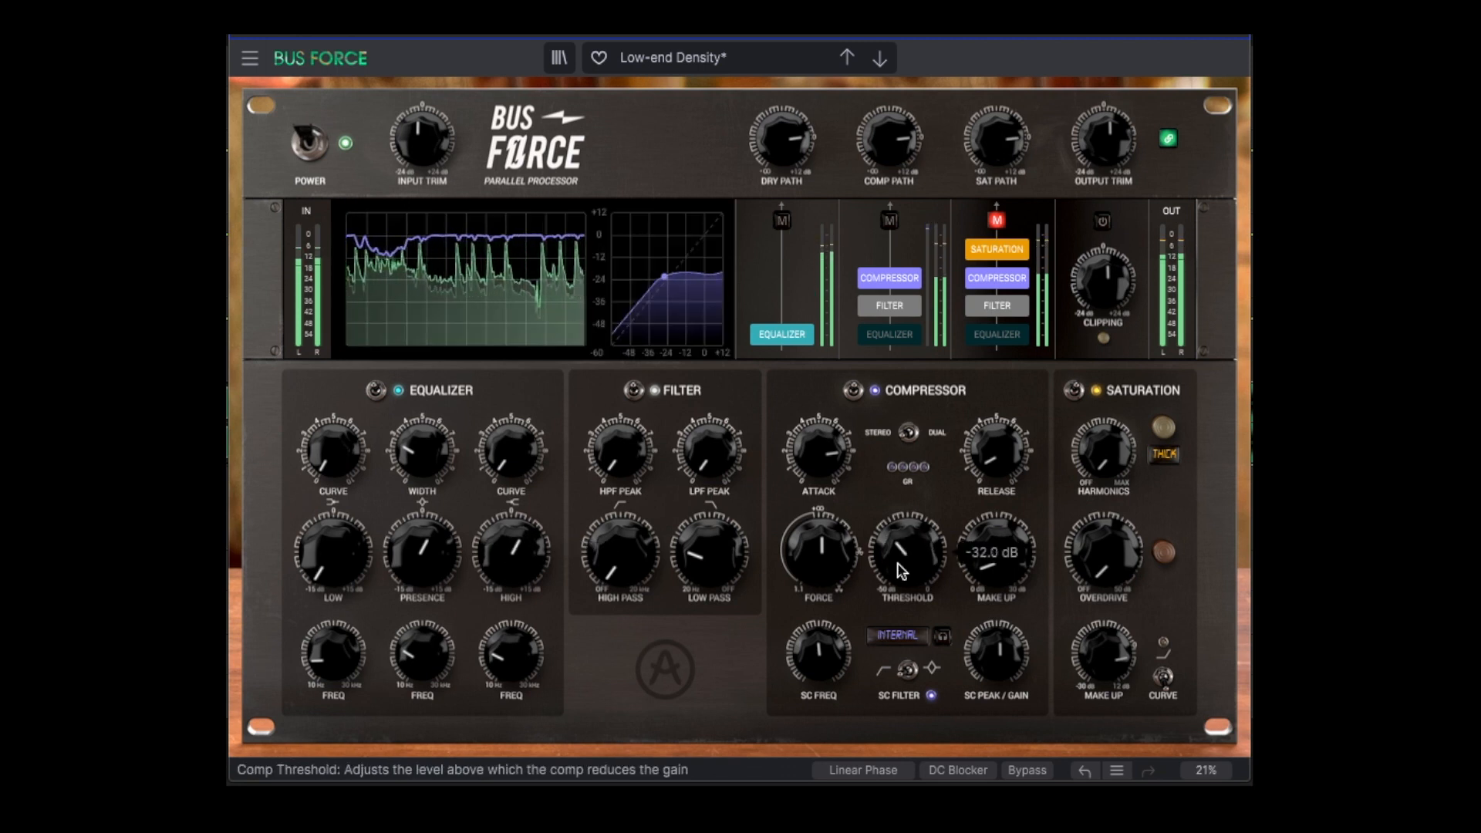
drag(821, 550, 820, 541)
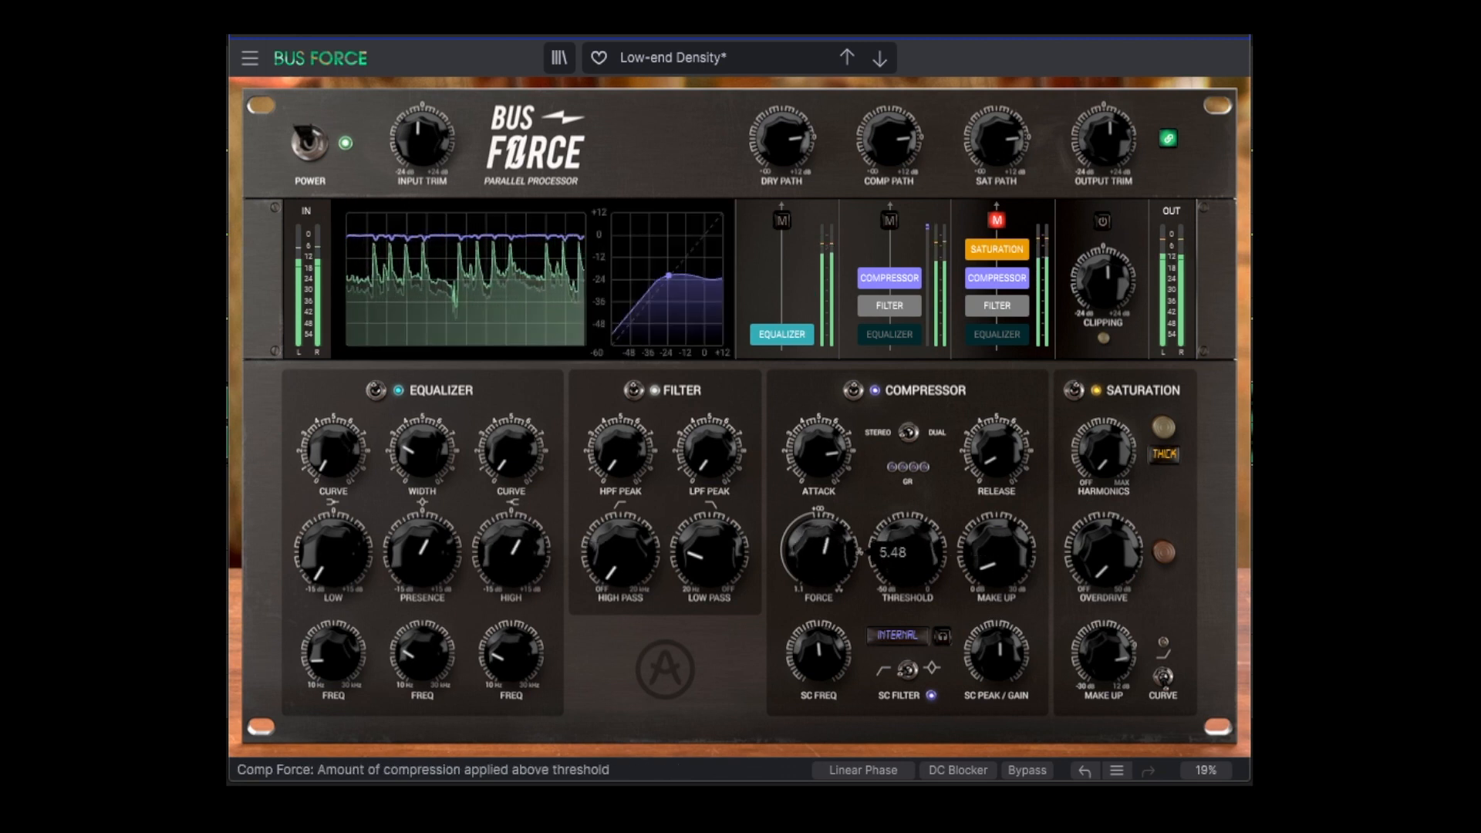